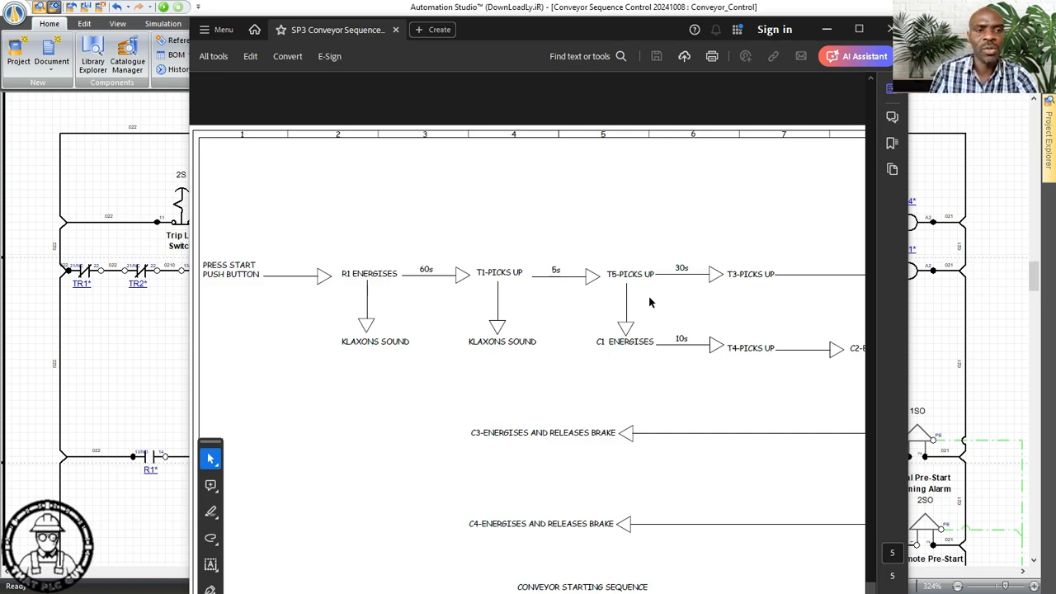
- Maximize the PDF showing the conveyor starting sequence
click(859, 29)
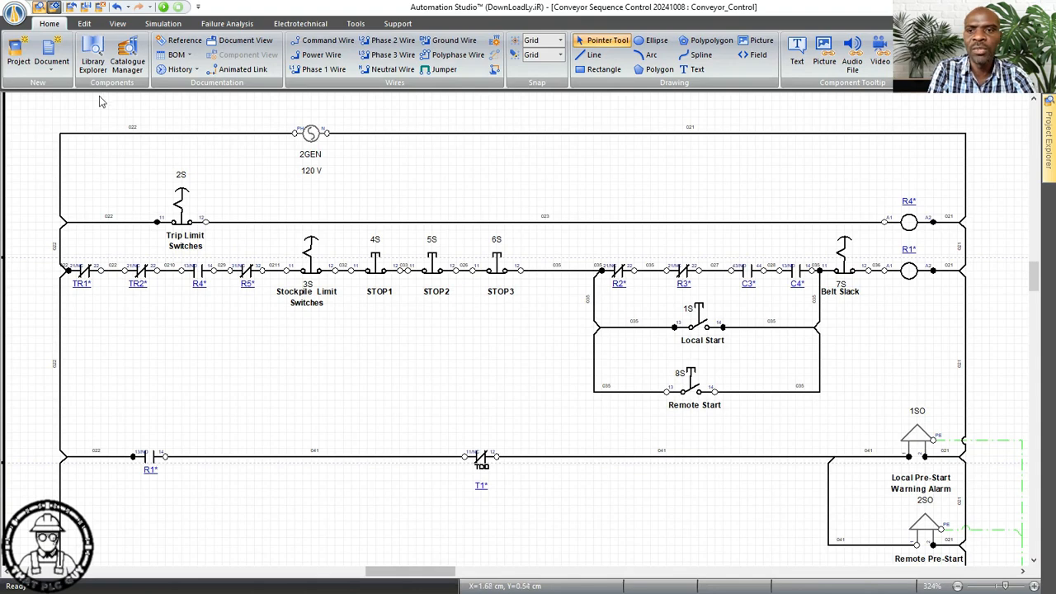
- Run the normal simulation of the conveyor control circuit and operate the 8S Remote Start push button repeatedly
click(163, 23)
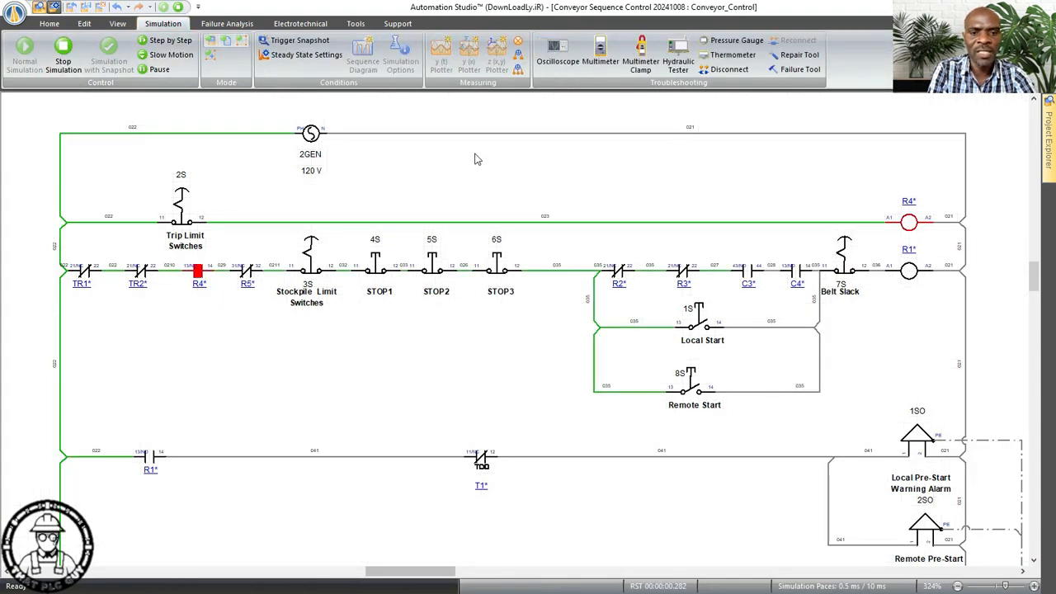
scroll(602, 226, down, 1)
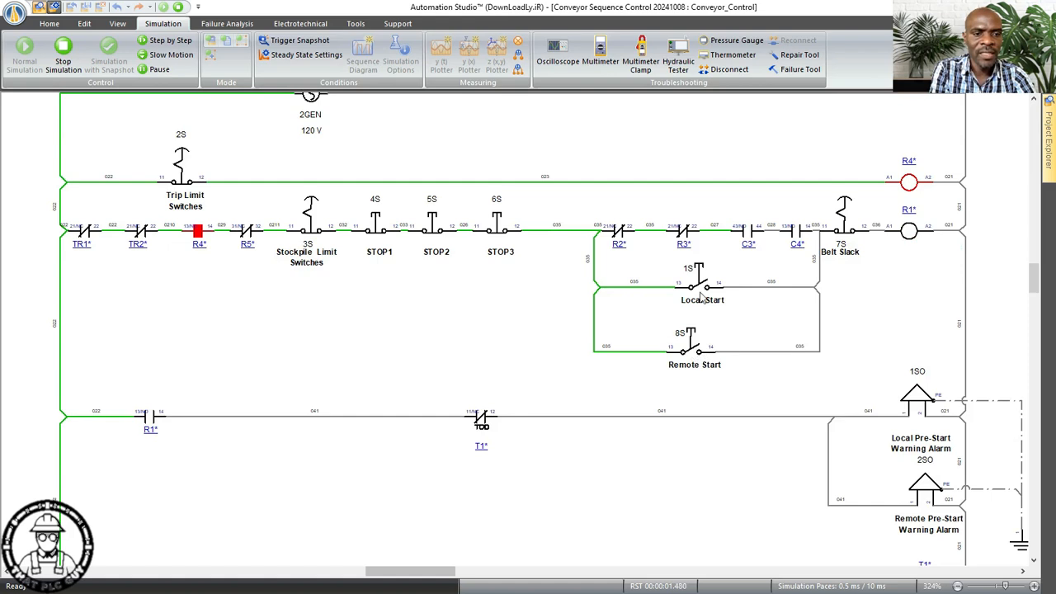
click(688, 353)
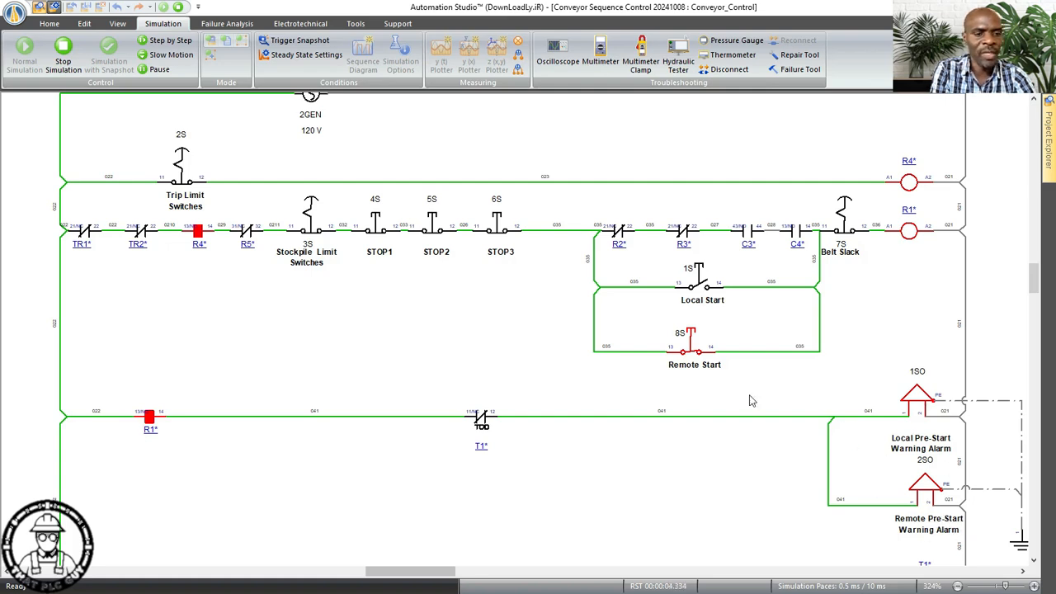
click(697, 355)
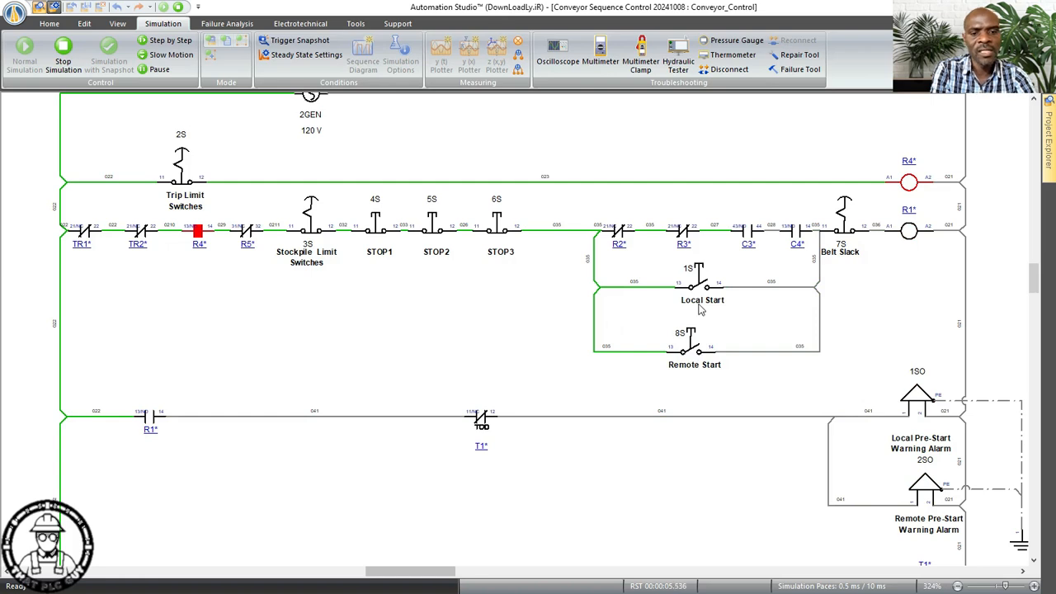
click(694, 351)
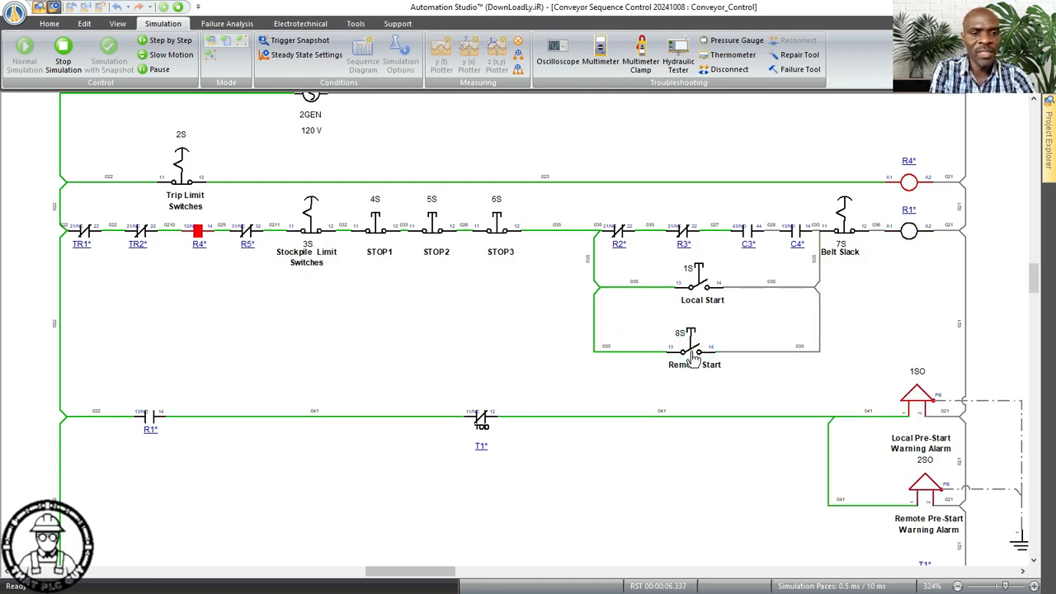
click(692, 352)
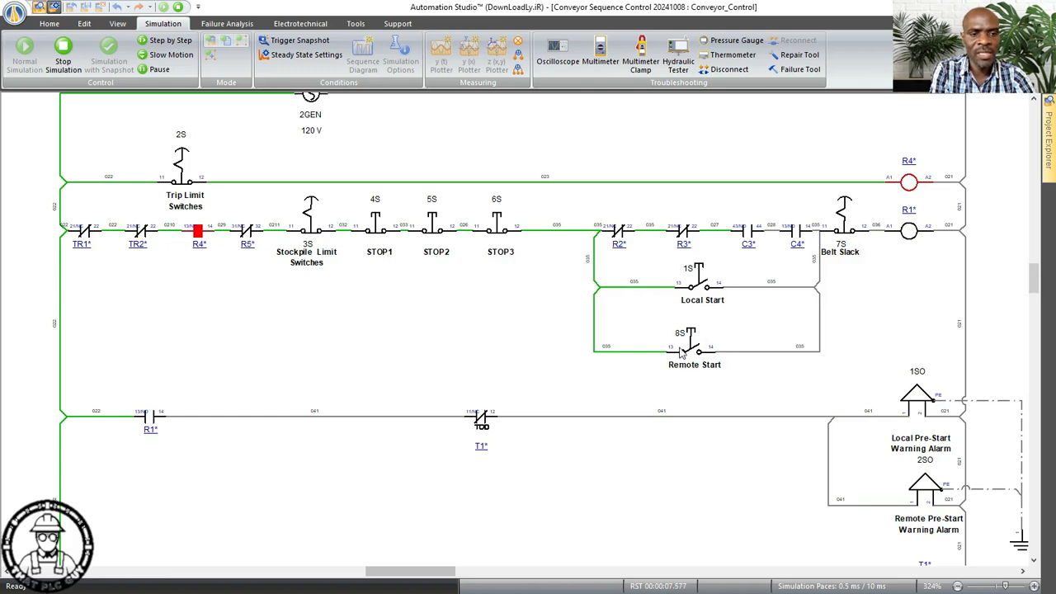
click(695, 353)
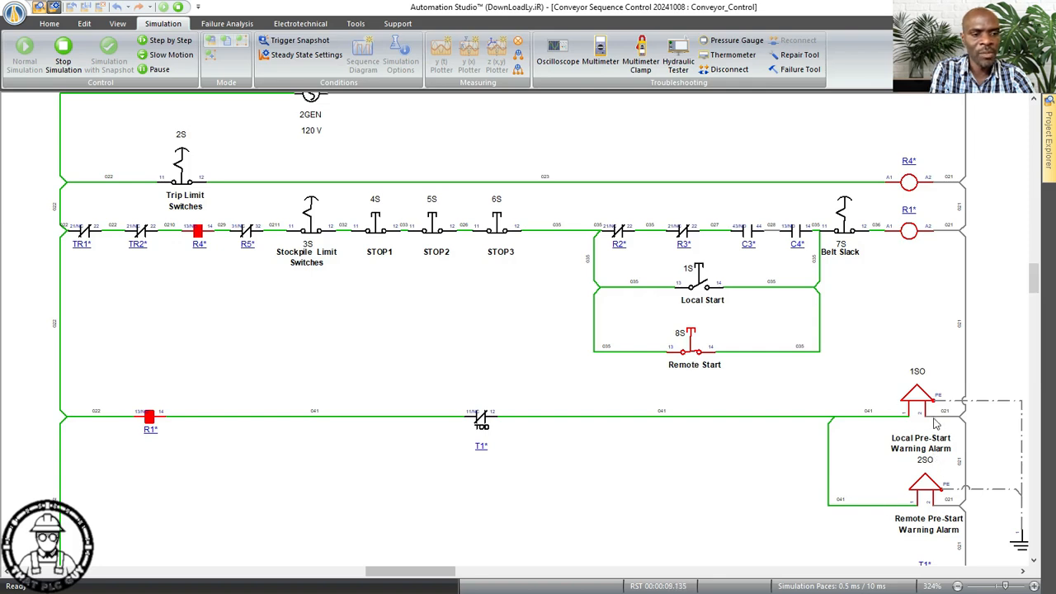
- Examine timers T1, T5 and T3 and contactors C1 to C4 as the simulated start sequence progresses
scroll(893, 396, down, 2)
scroll(893, 396, down, 4)
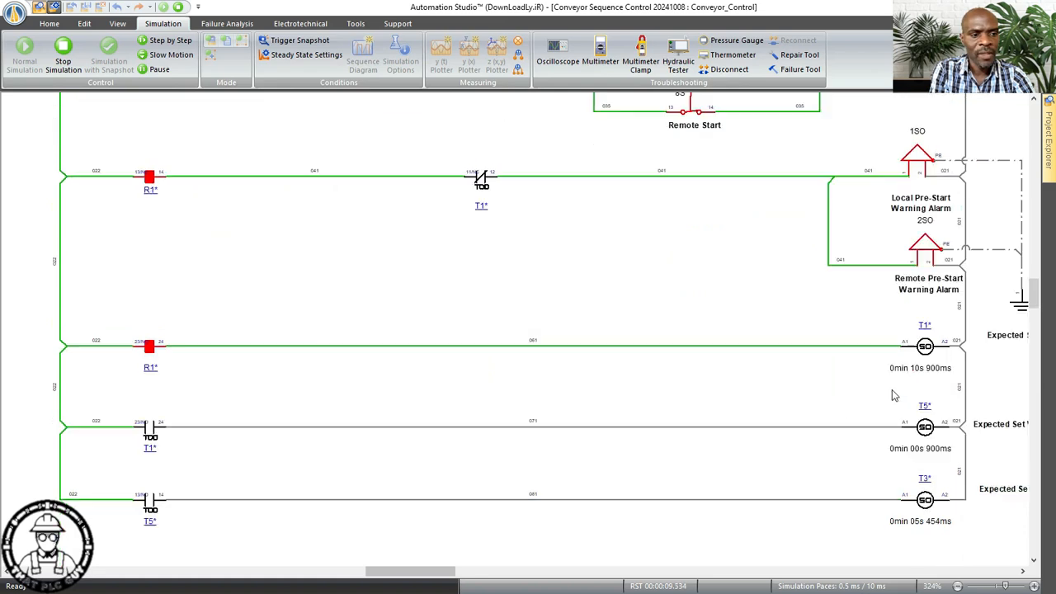
scroll(893, 396, down, 2)
scroll(892, 395, up, 2)
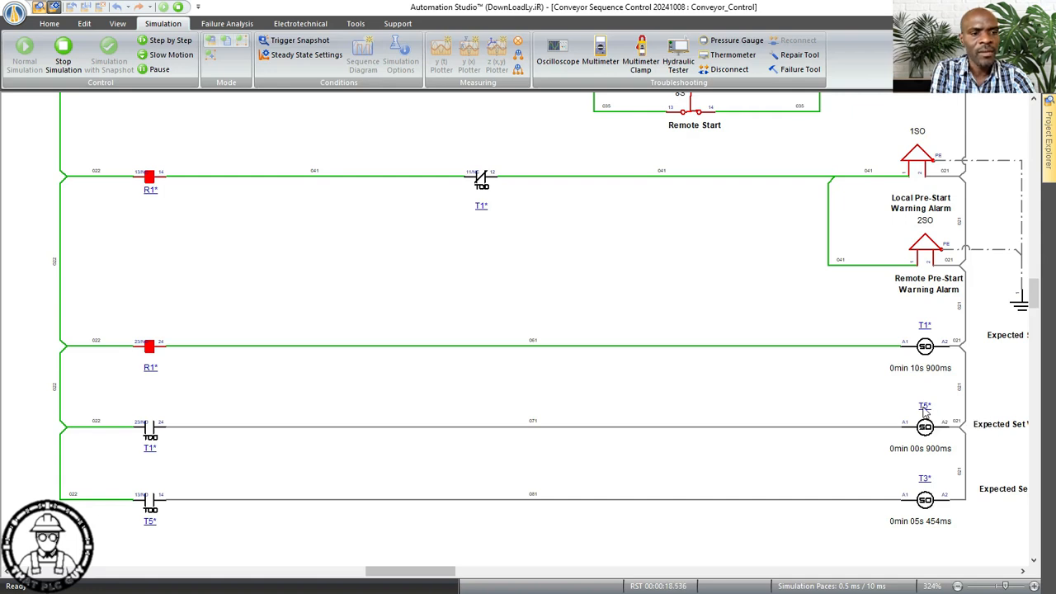
scroll(908, 404, down, 6)
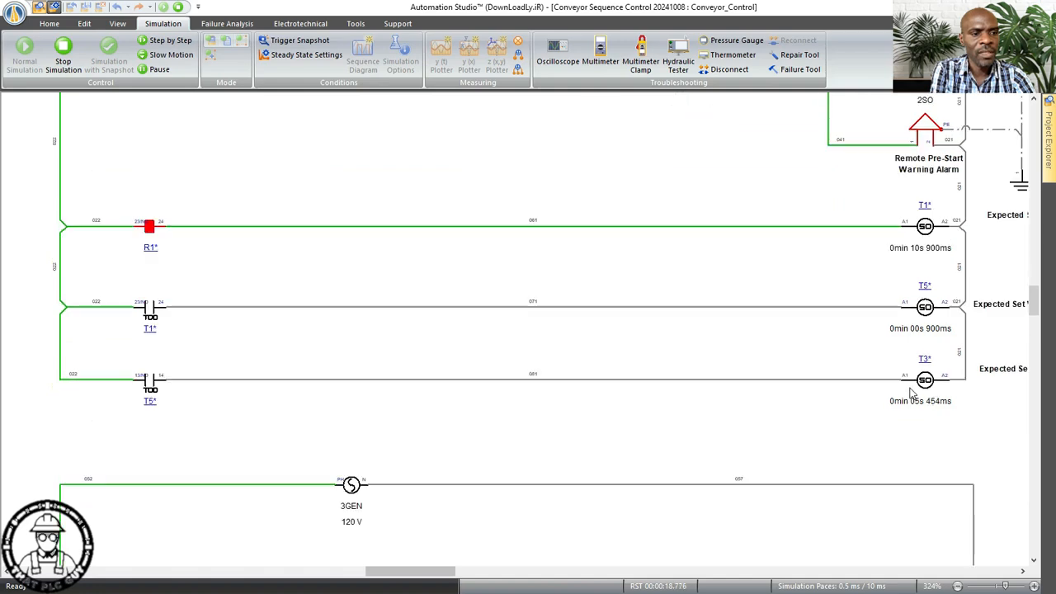
scroll(912, 394, down, 5)
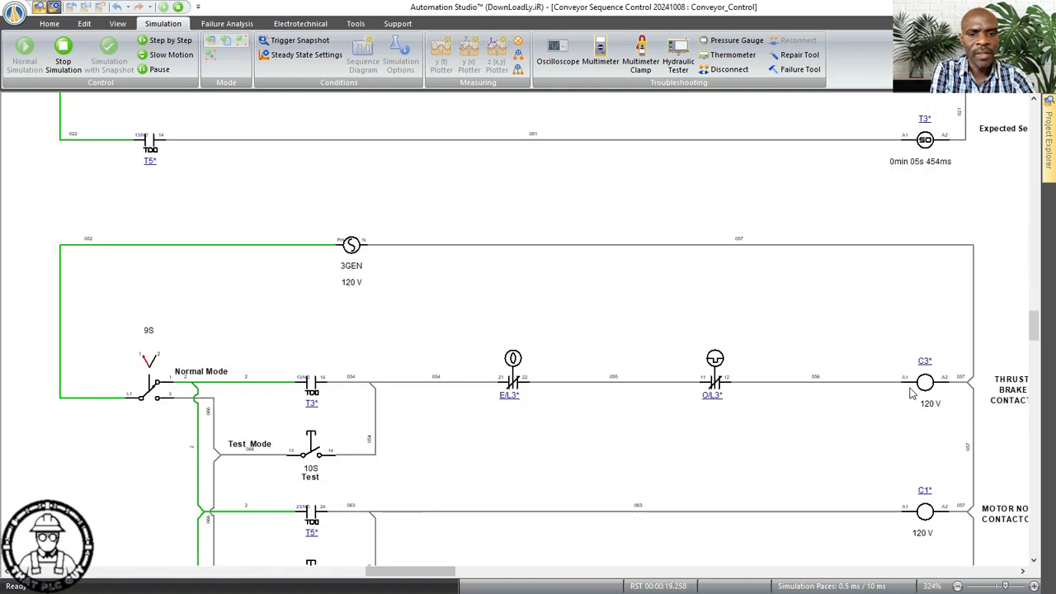
scroll(912, 393, down, 2)
scroll(911, 393, down, 2)
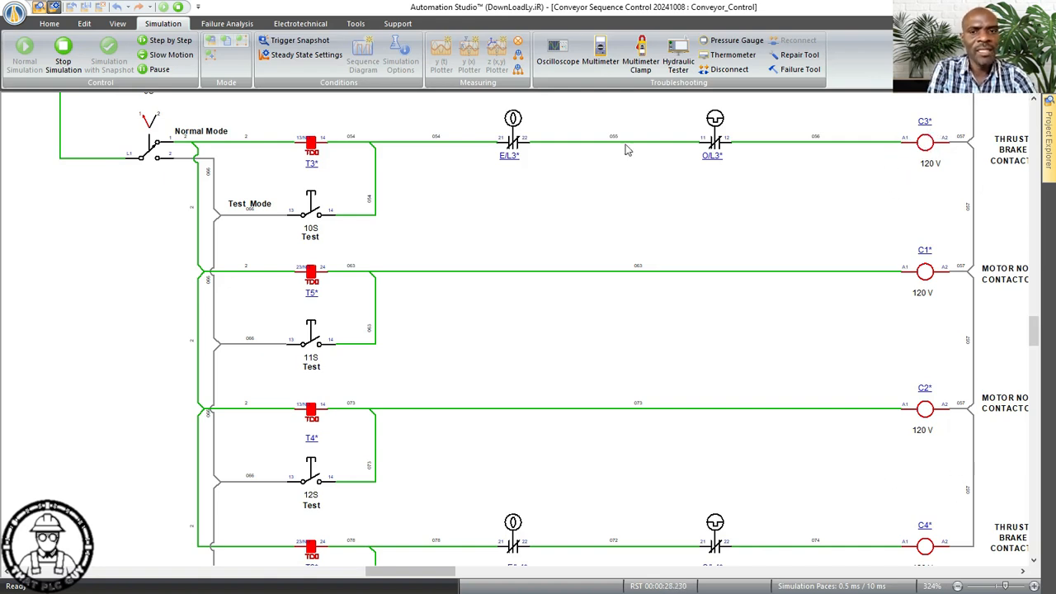
- Play Video 1 from the tooltip of the 2S Trip Limit Switches, and close the video player
click(64, 51)
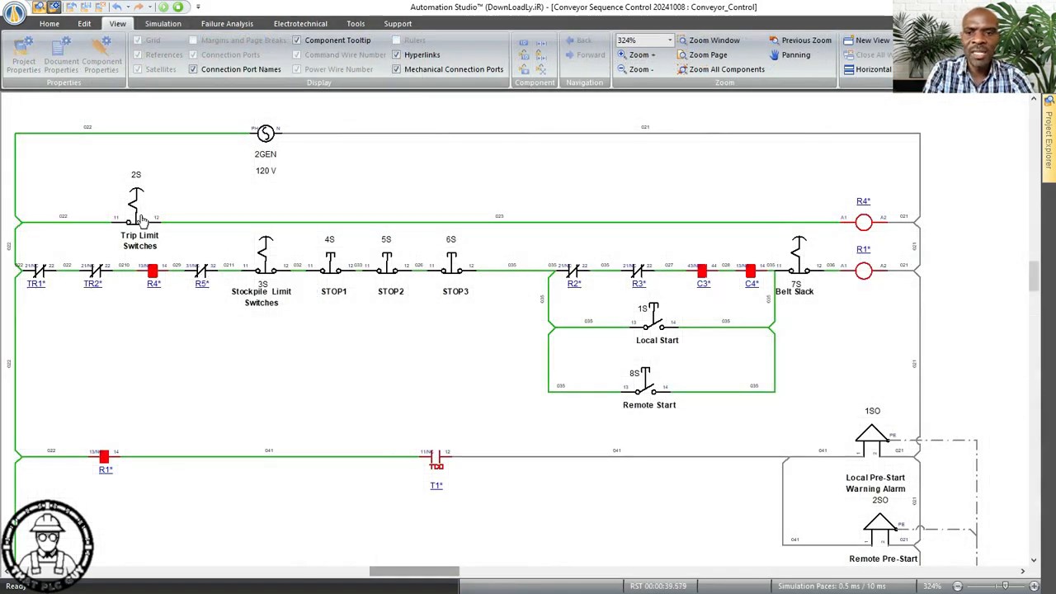
mouse_move(138, 222)
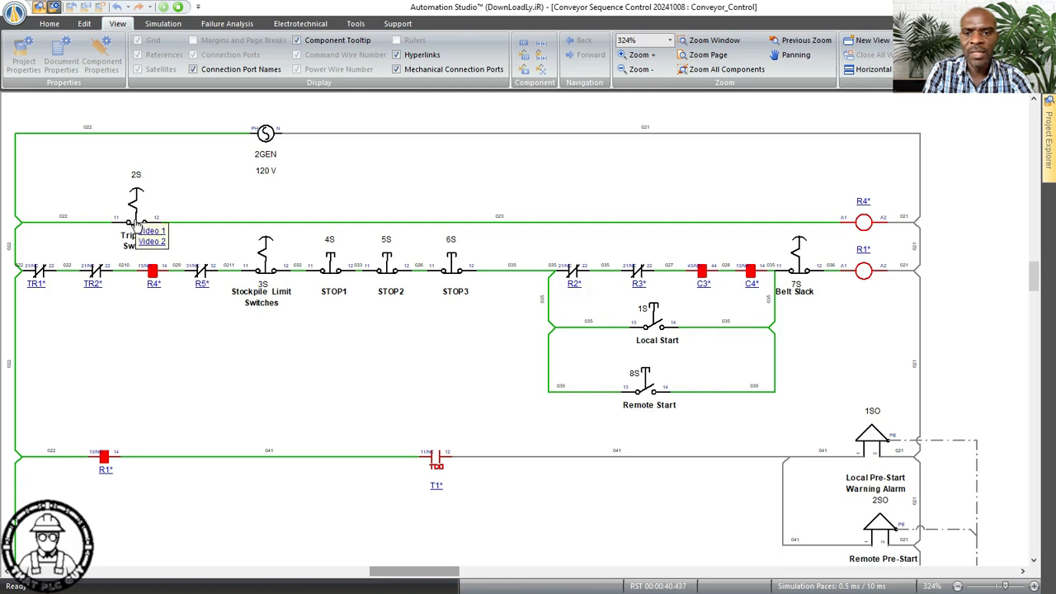
click(150, 236)
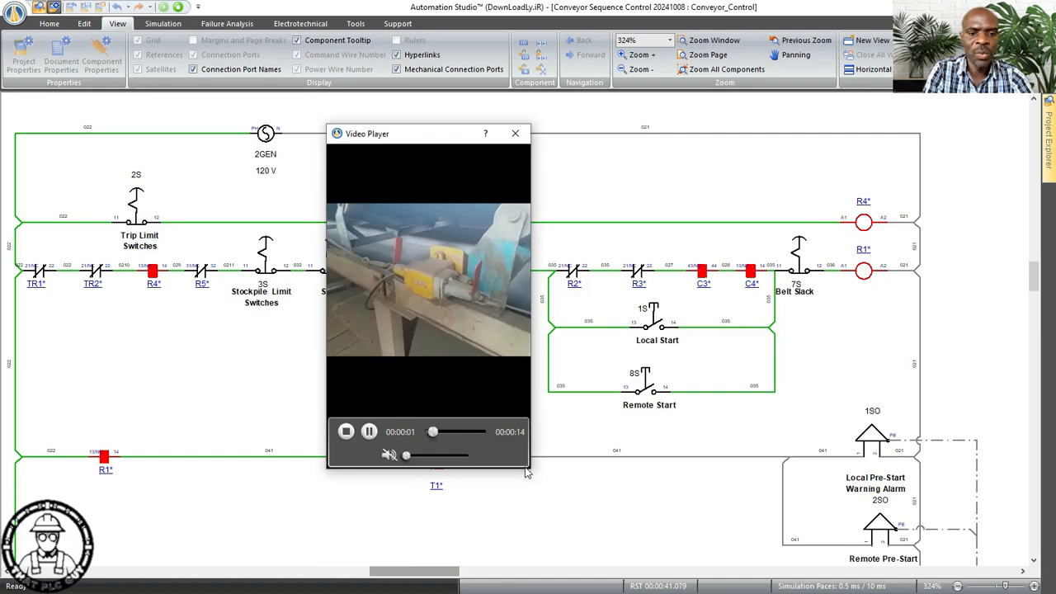
drag(444, 145, 563, 138)
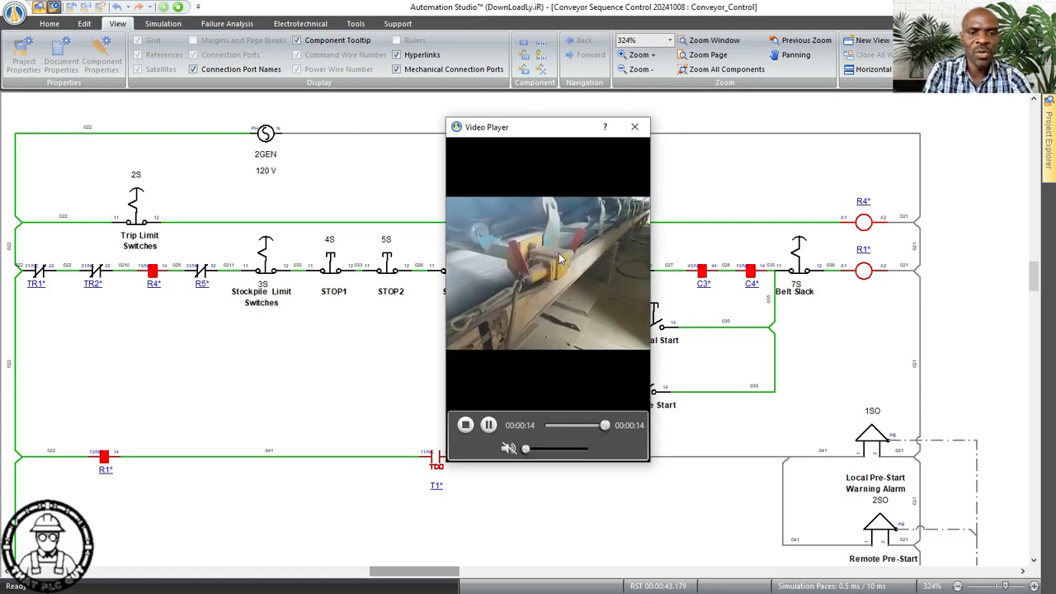
click(634, 127)
- Trip and reset the 2S Trip Limit Switches in the running circuit, and stop the simulation
mouse_move(138, 234)
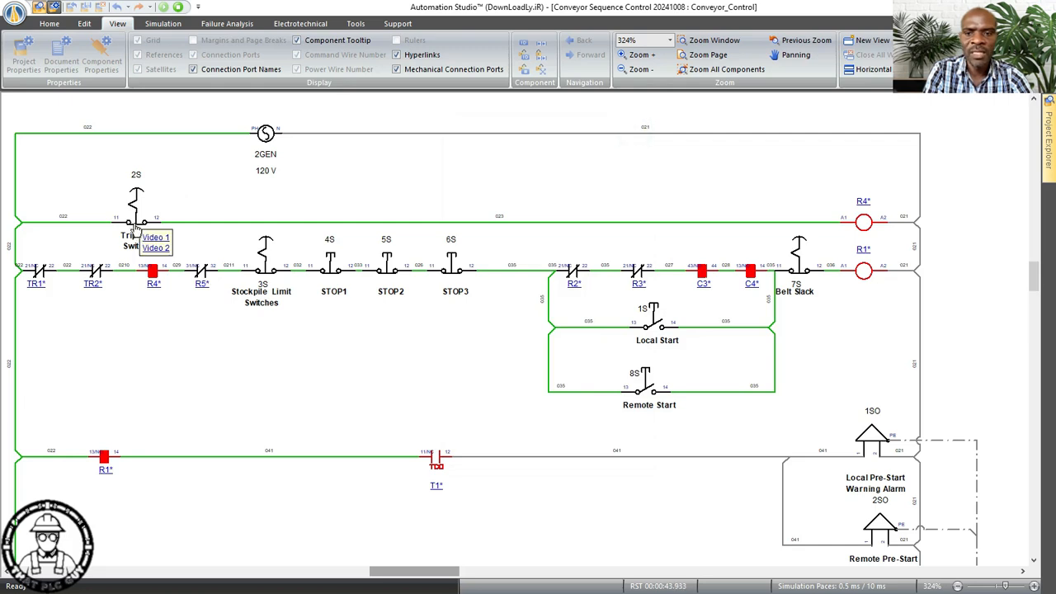
click(135, 213)
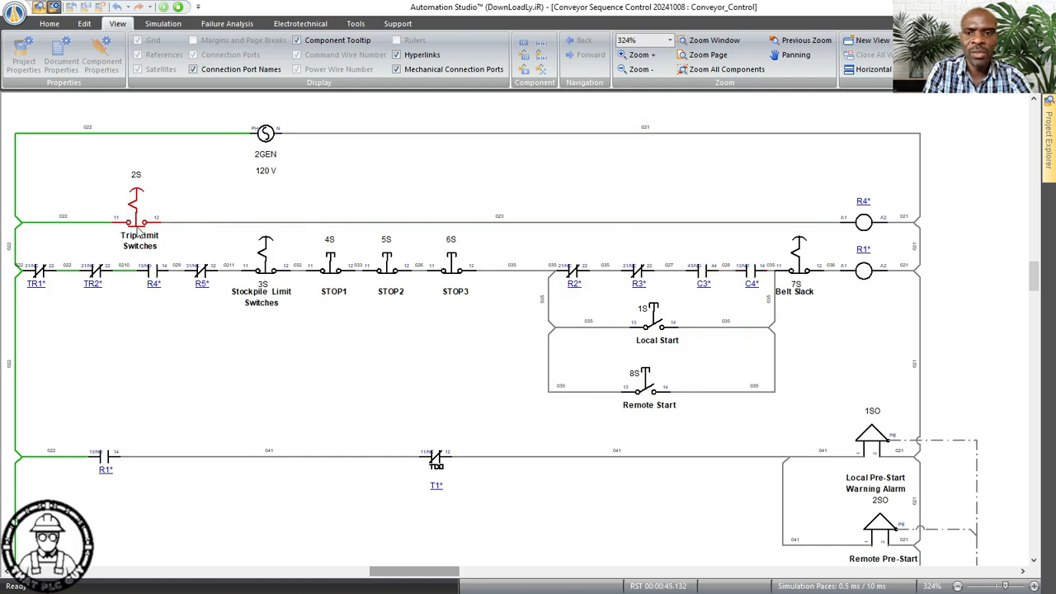
mouse_move(139, 231)
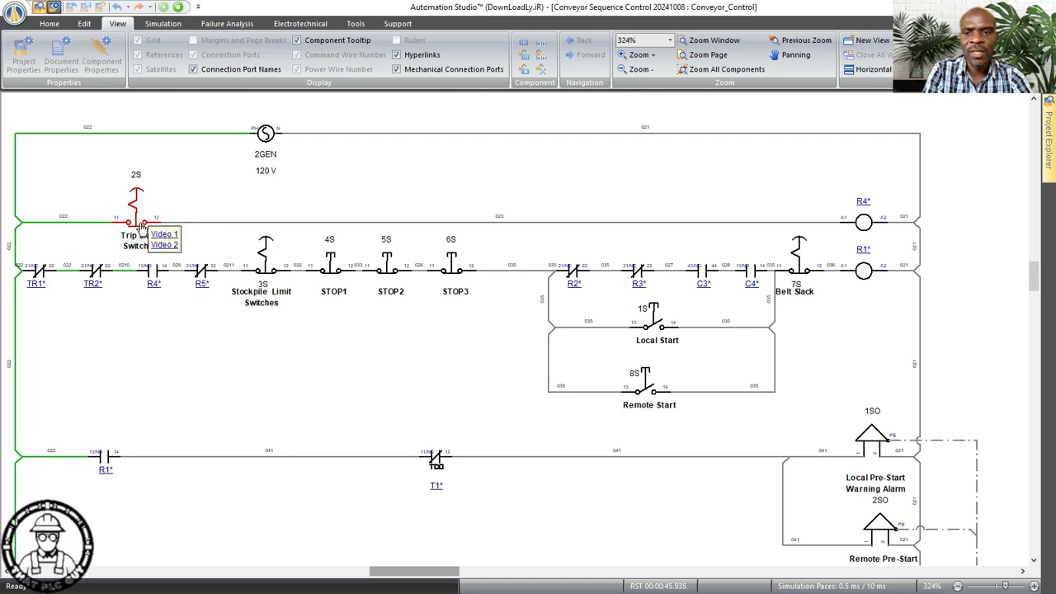
drag(132, 226, 196, 216)
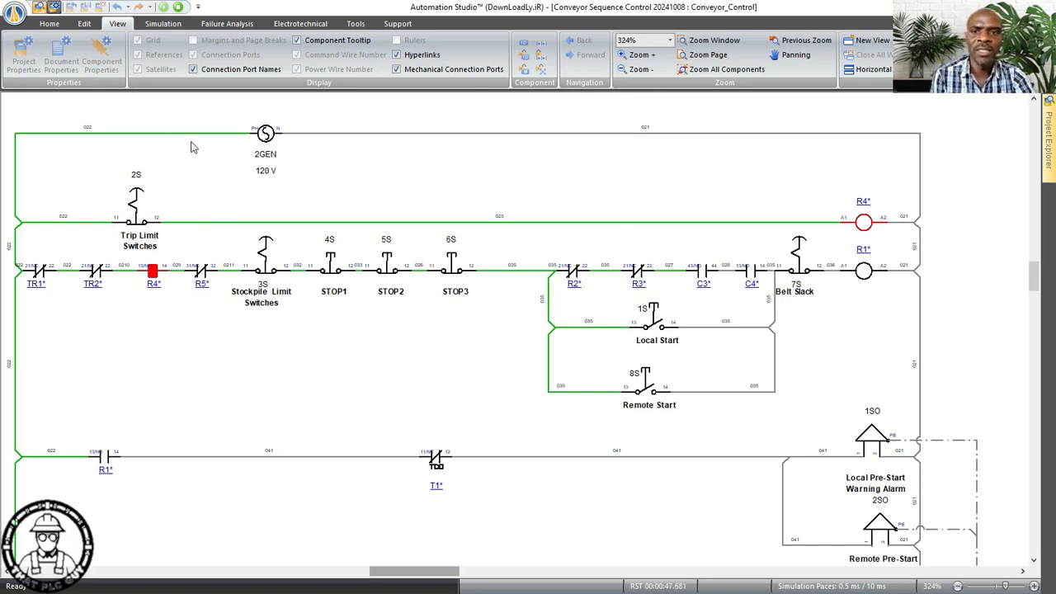
click(178, 7)
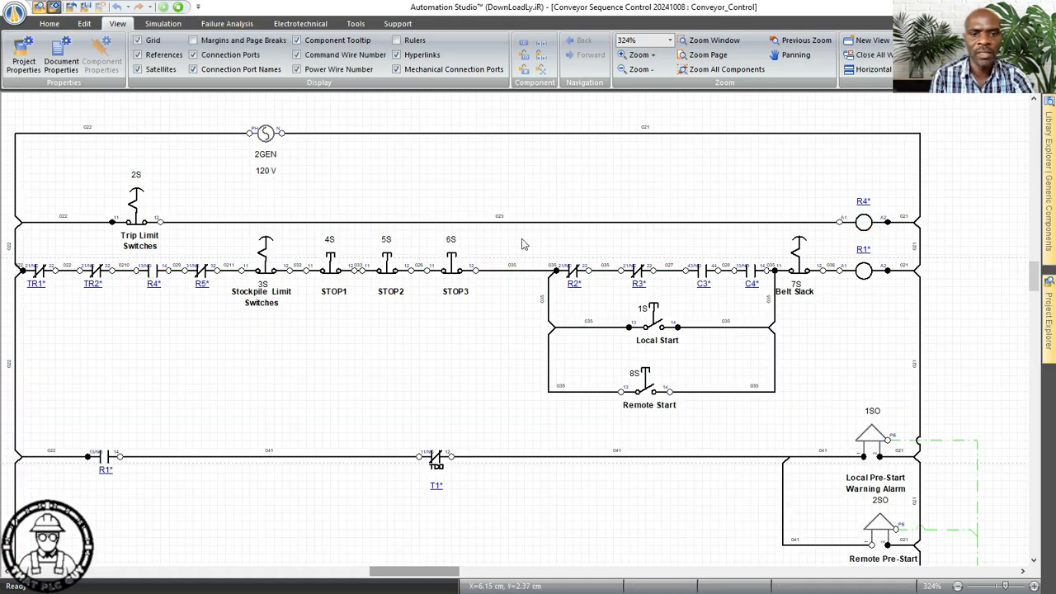
- Open the Power_Circuit document of the project and look over the branches feeding motors M1 and M2
click(1048, 175)
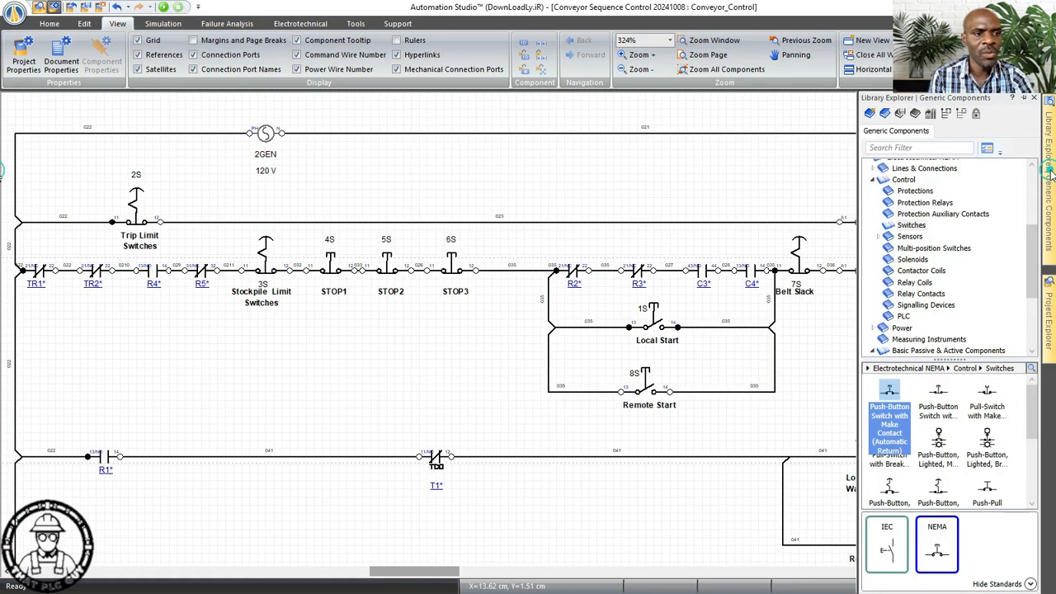
click(1050, 288)
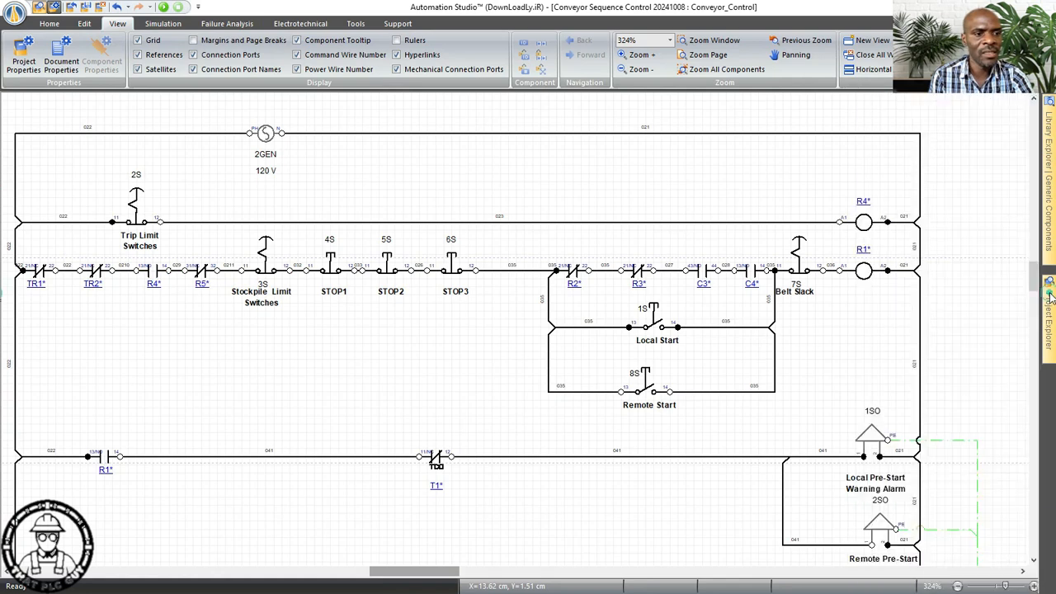
double_click(967, 167)
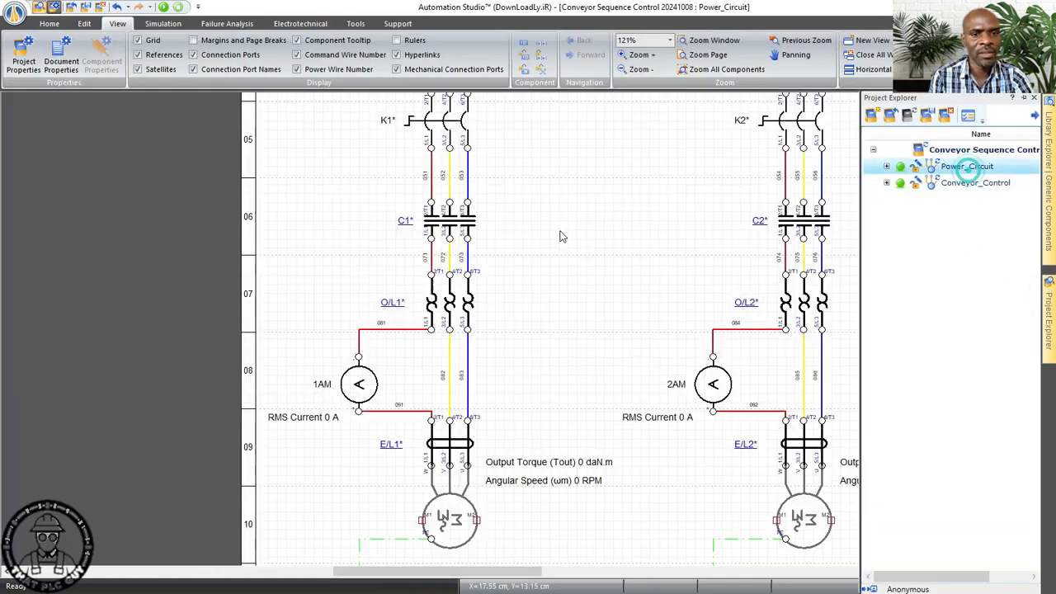
scroll(474, 395, down, 1)
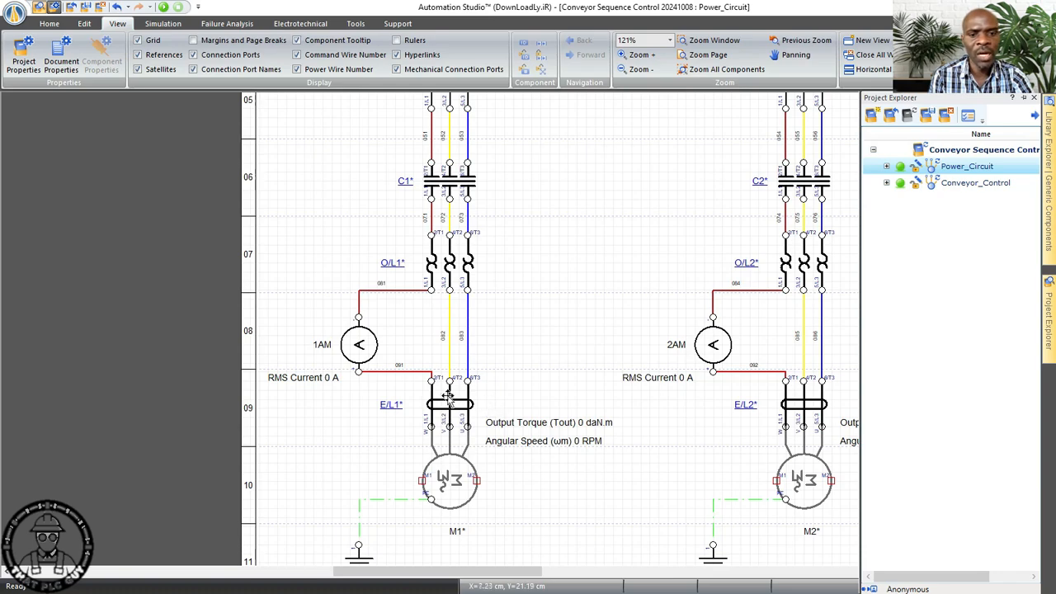
scroll(499, 384, up, 5)
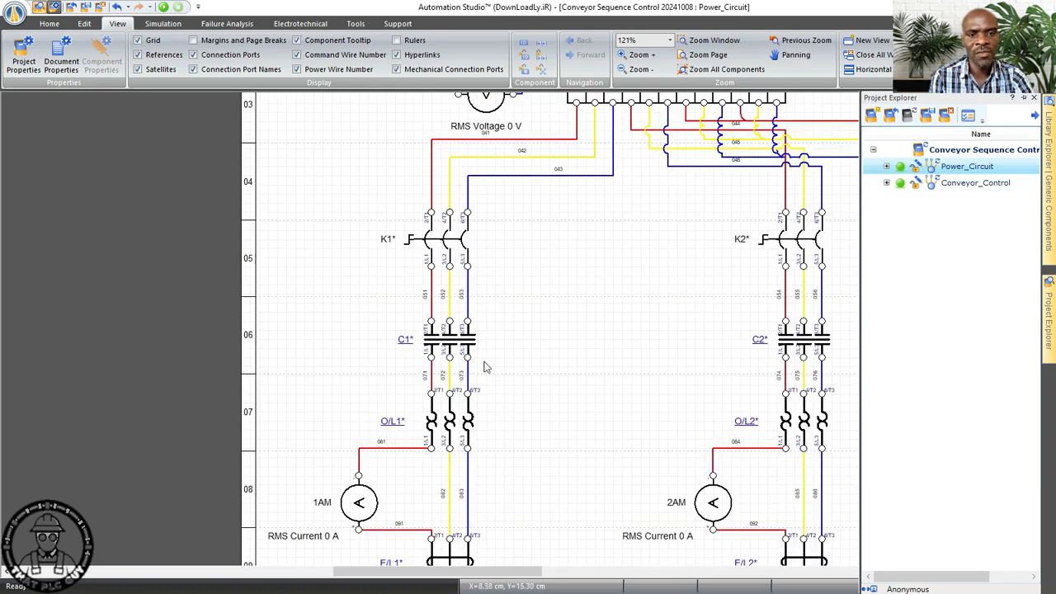
scroll(581, 305, down, 5)
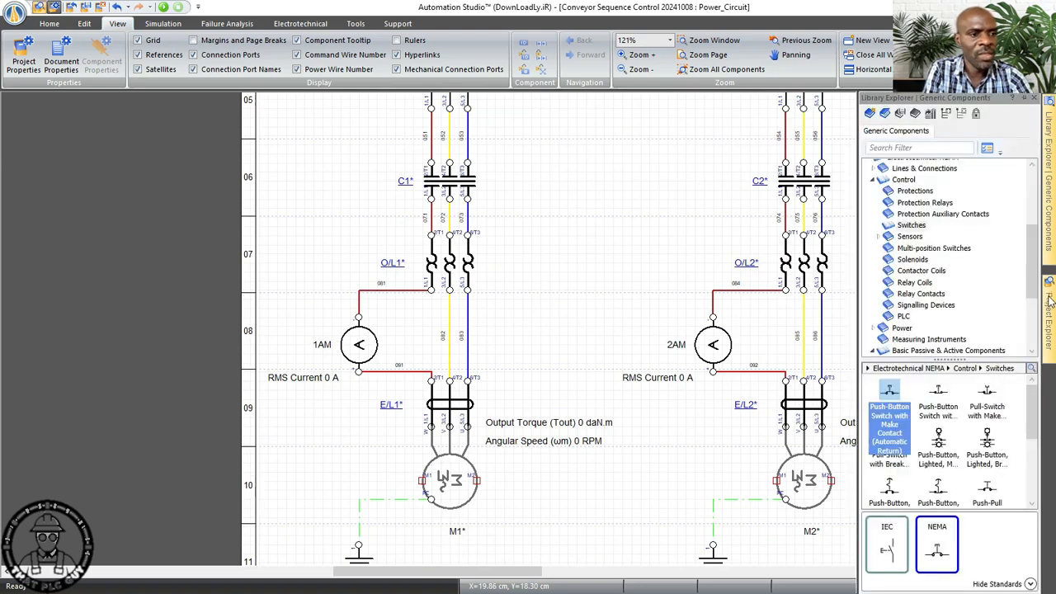
- Insert a Ground symbol from the Electrotechnical NEMA library between motors M1 and M2 in the power circuit
mouse_move(1051, 213)
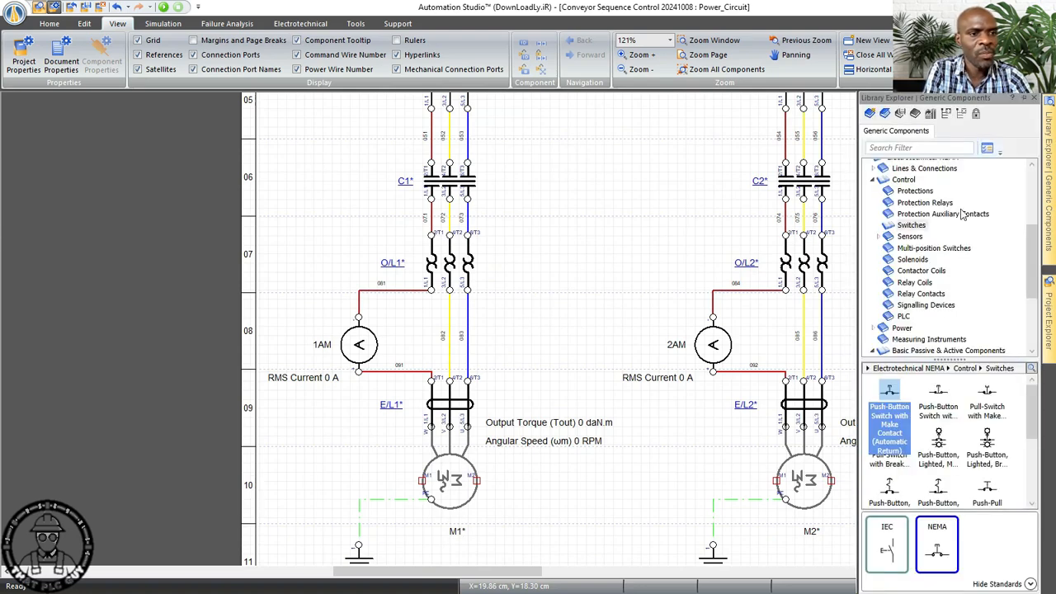
scroll(968, 325, down, 2)
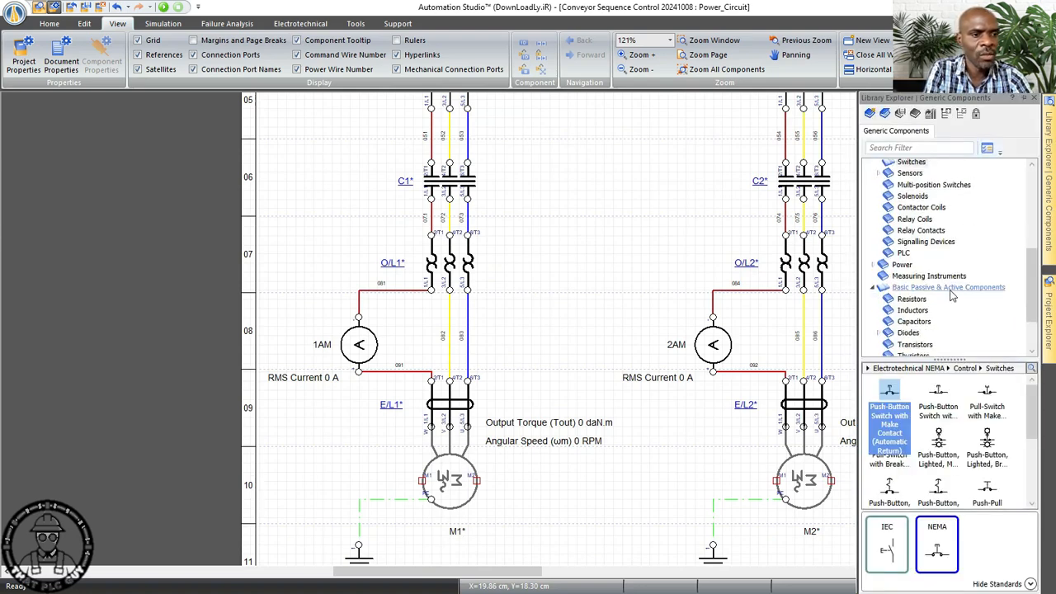
scroll(952, 297, down, 2)
scroll(950, 295, up, 7)
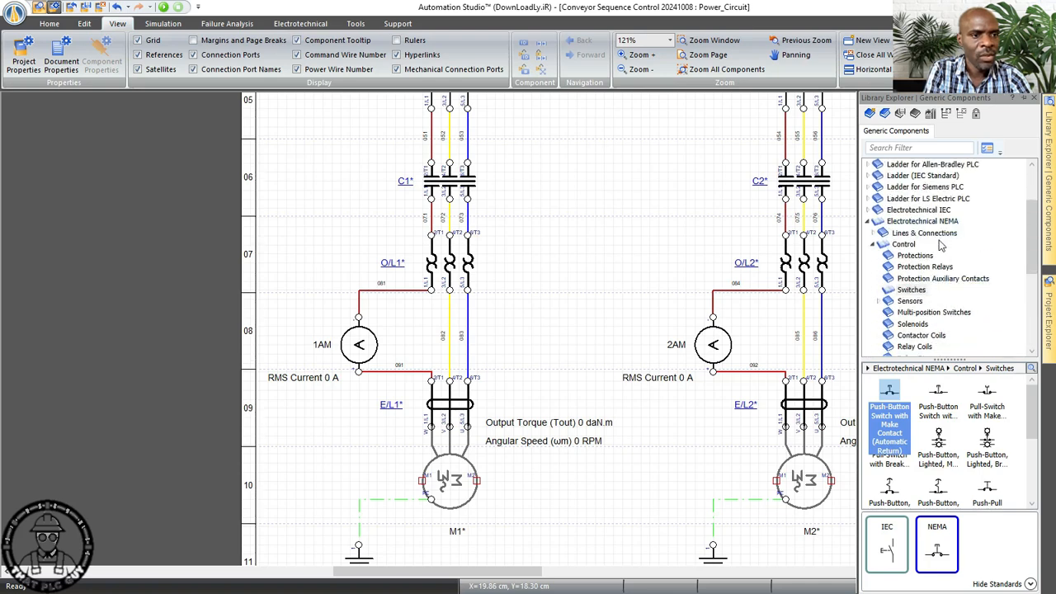
click(940, 223)
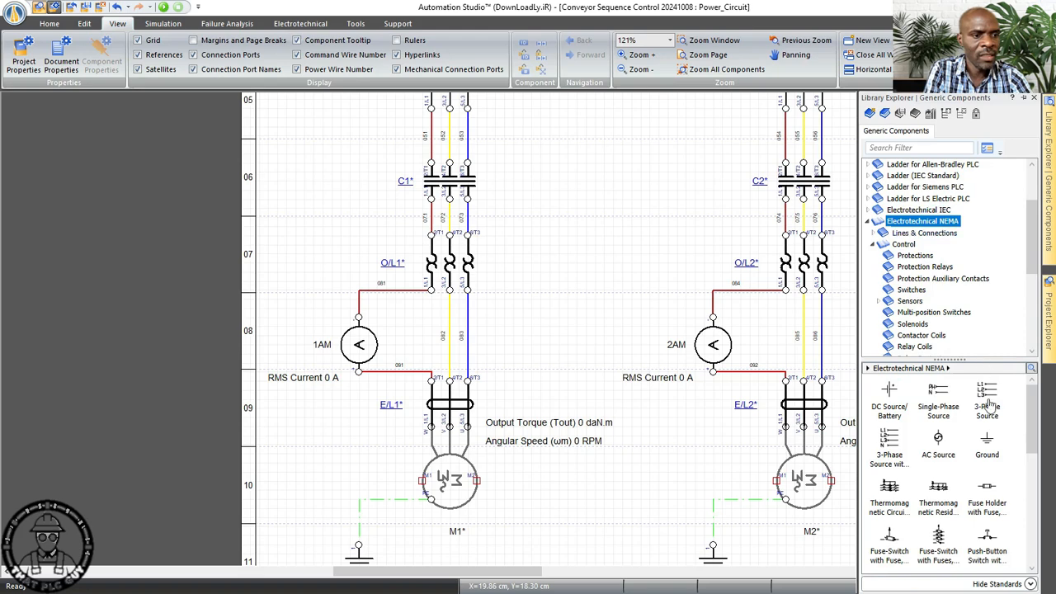
drag(986, 443, 631, 497)
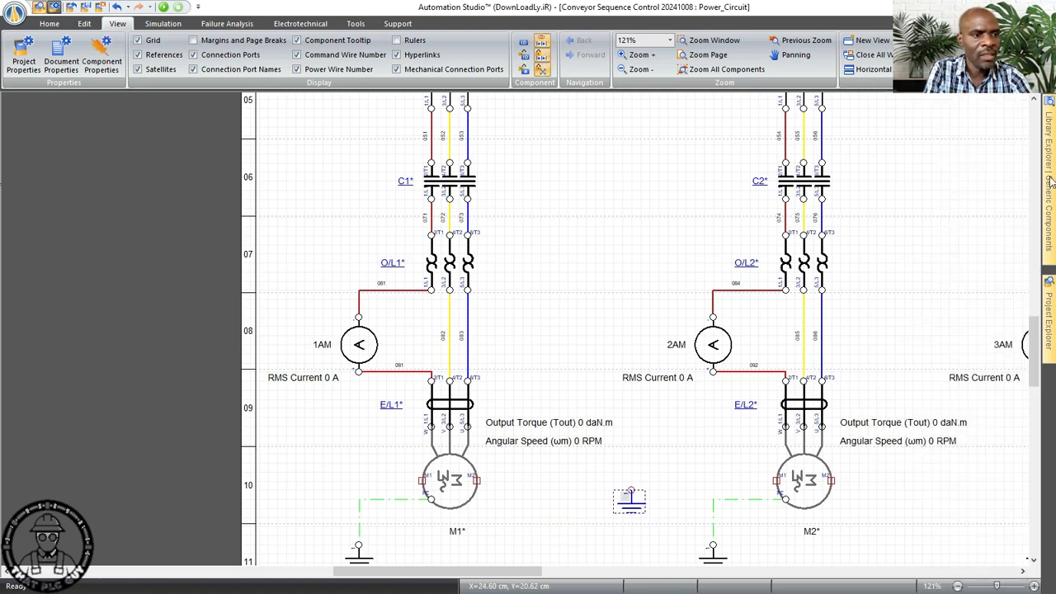
- Insert a Resistor from the NEMA Basic Passive & Active Components library just above the new ground symbol between motors M1 and M2
mouse_move(1051, 181)
scroll(969, 465, down, 1)
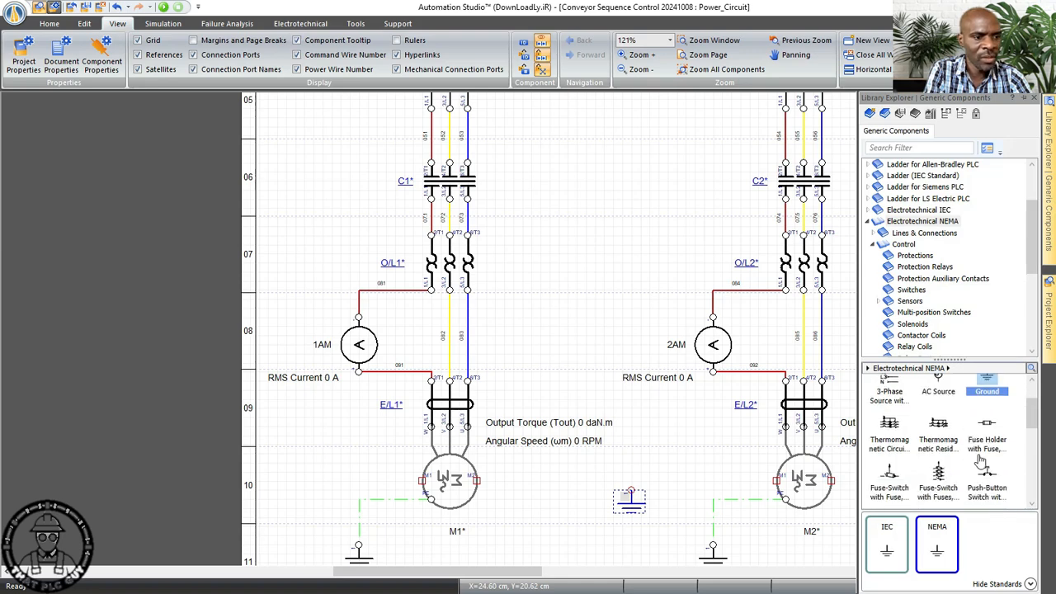
scroll(982, 464, down, 7)
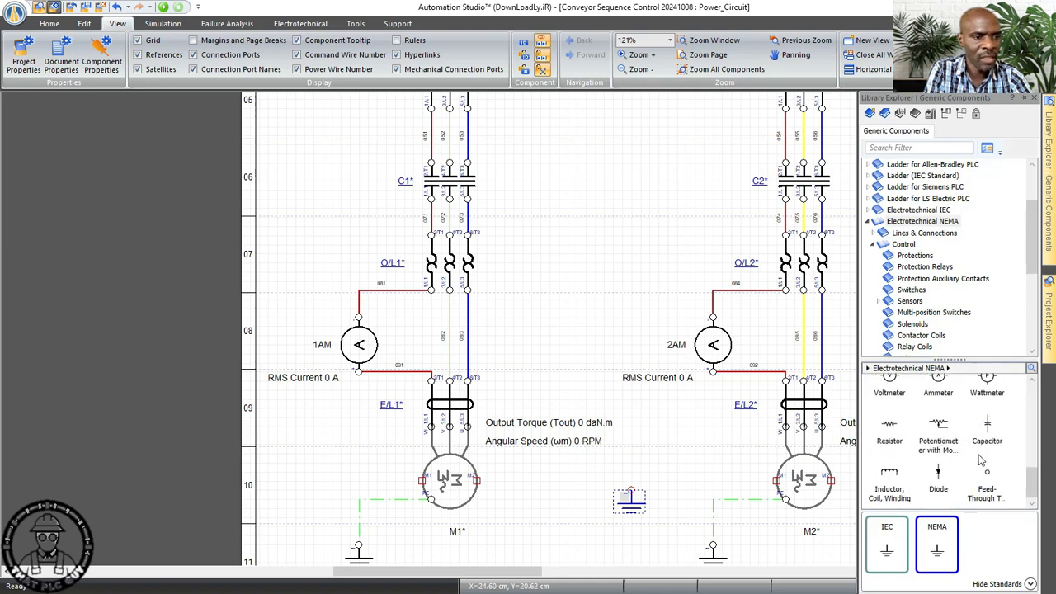
scroll(980, 461, up, 6)
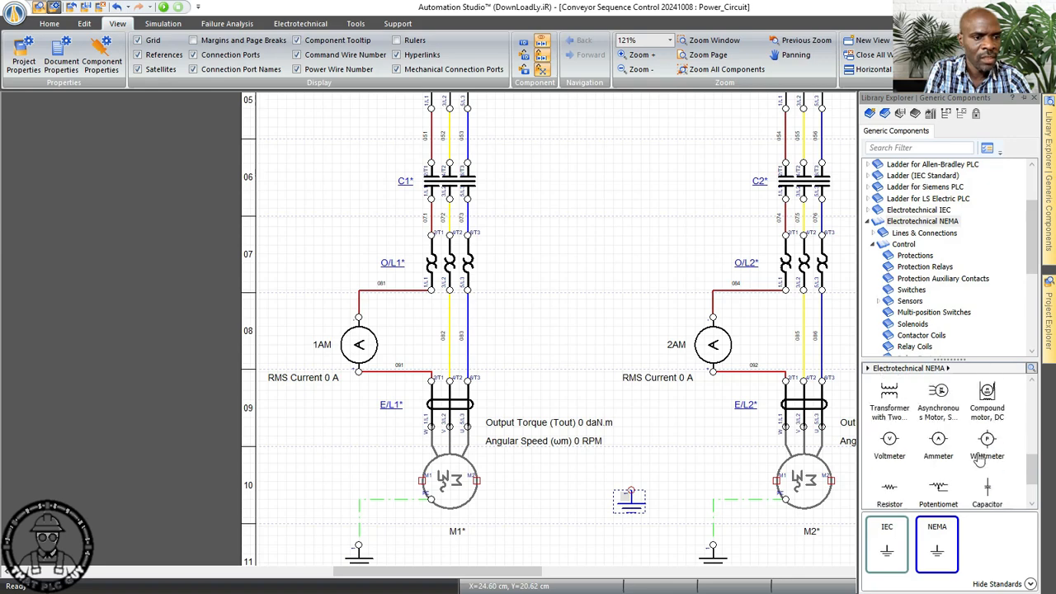
scroll(945, 324, down, 2)
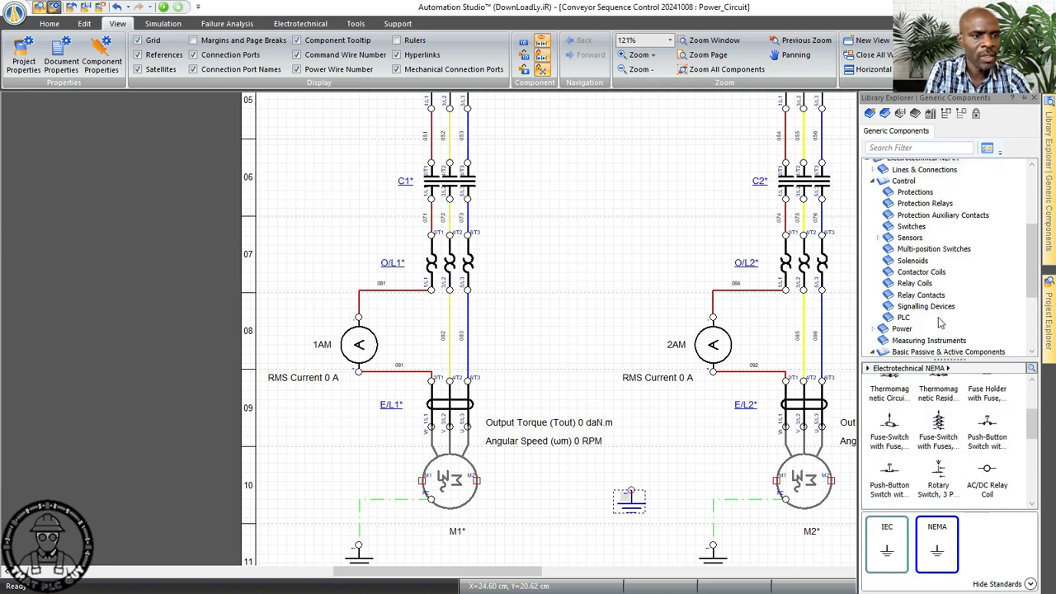
scroll(939, 310, down, 1)
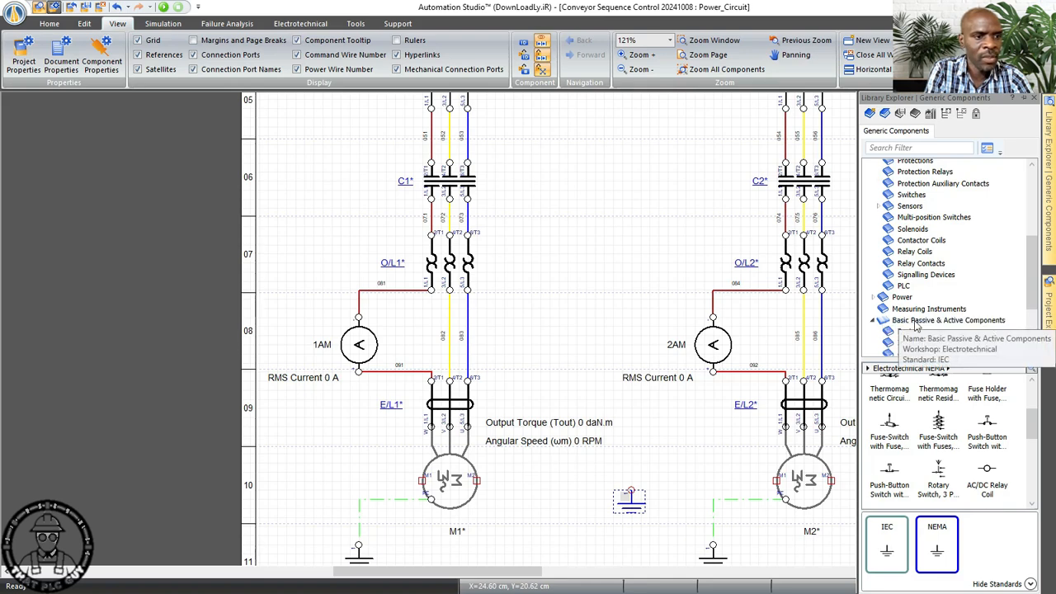
click(907, 331)
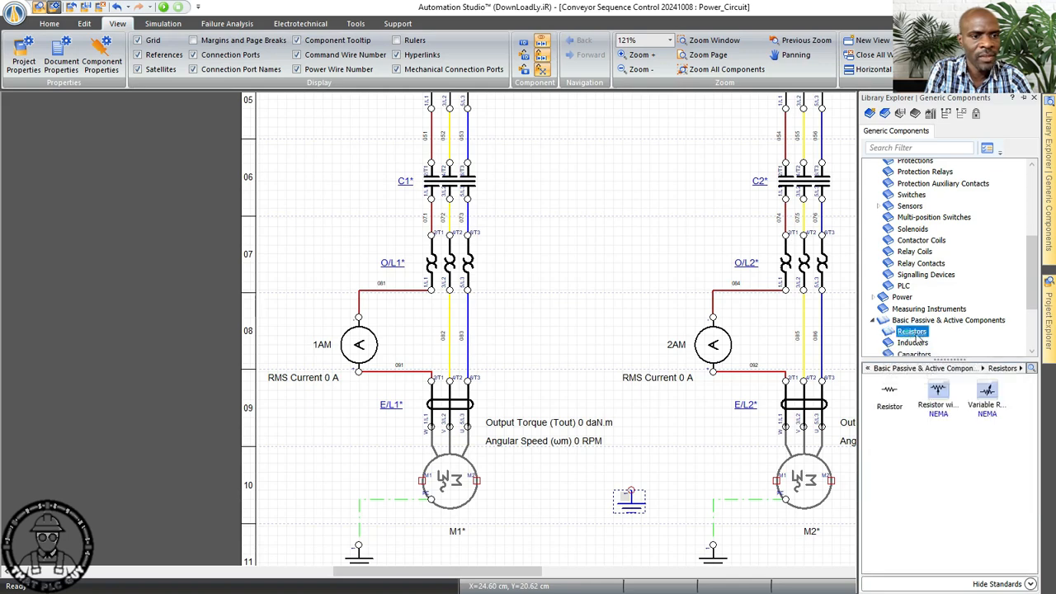
drag(896, 408, 586, 479)
drag(668, 465, 659, 466)
- Insert a Push-Button Switch with Make Contact (Automatic Return) from the Electrotechnical NEMA control switches between ammeters 1AM and 2AM
scroll(933, 276, up, 4)
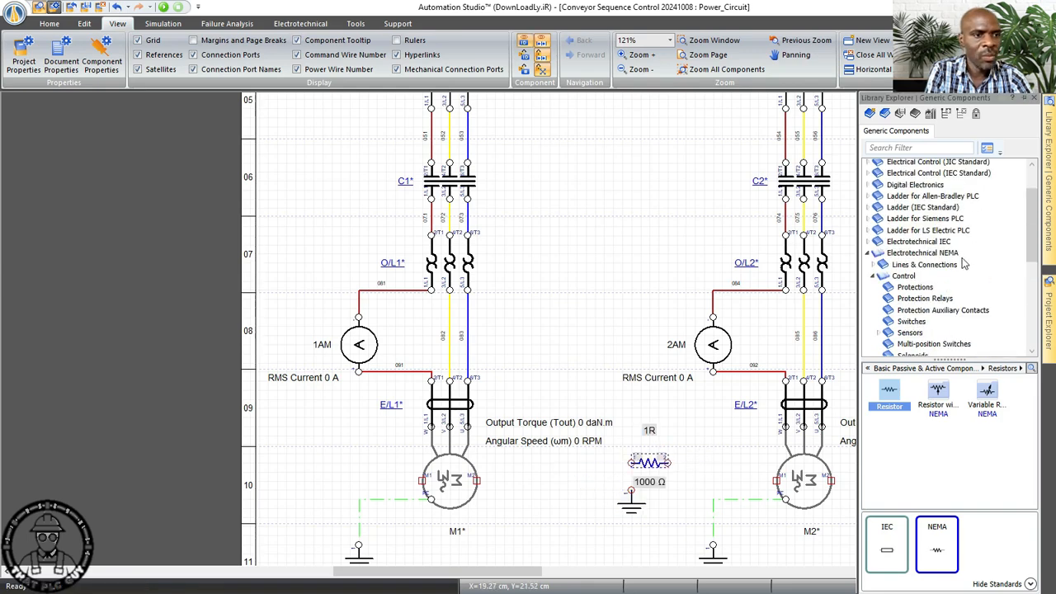
scroll(949, 330, down, 2)
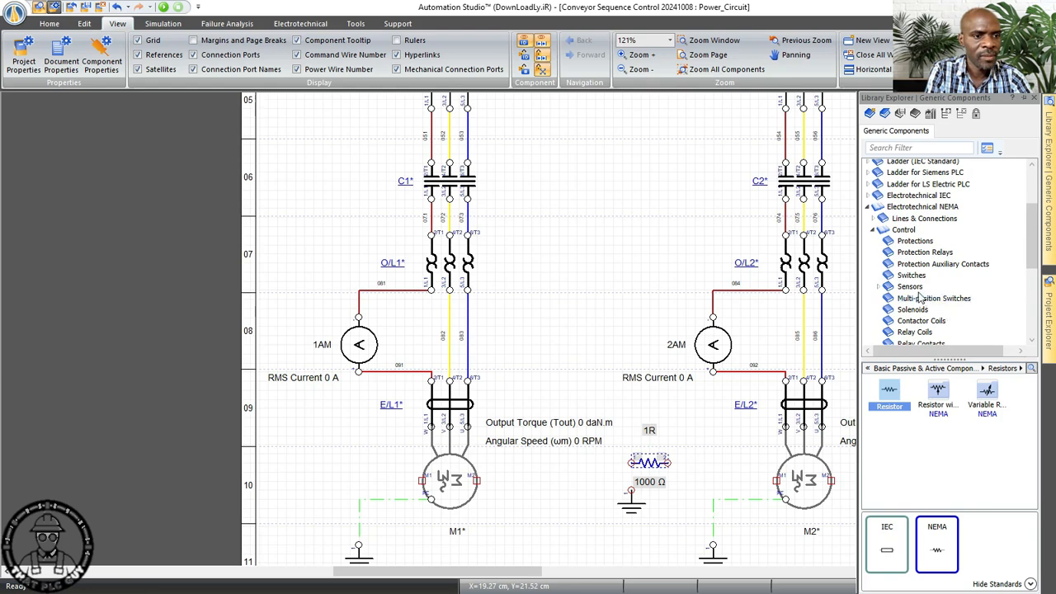
click(914, 276)
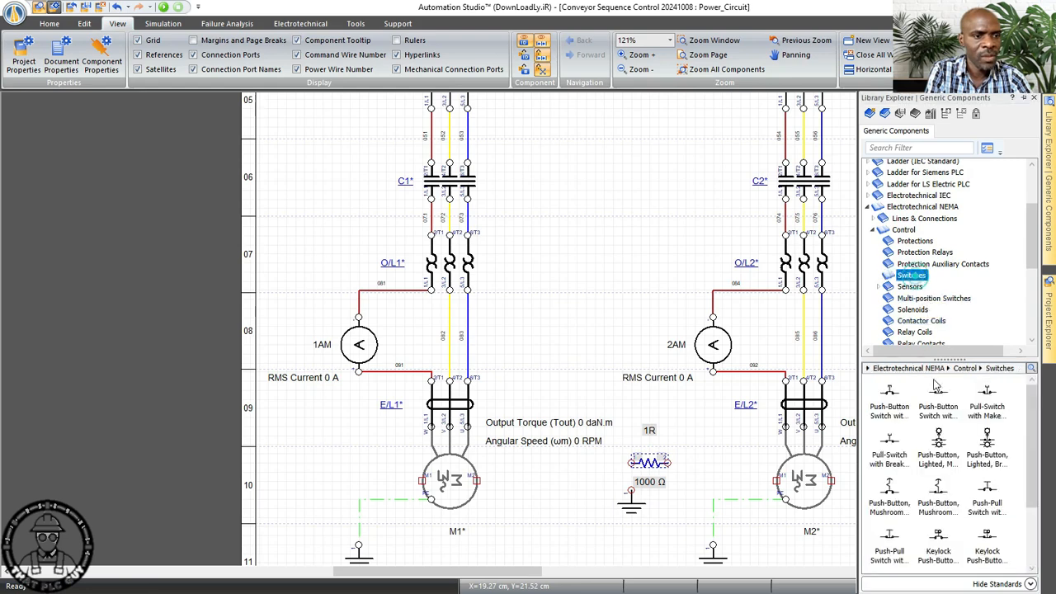
click(889, 405)
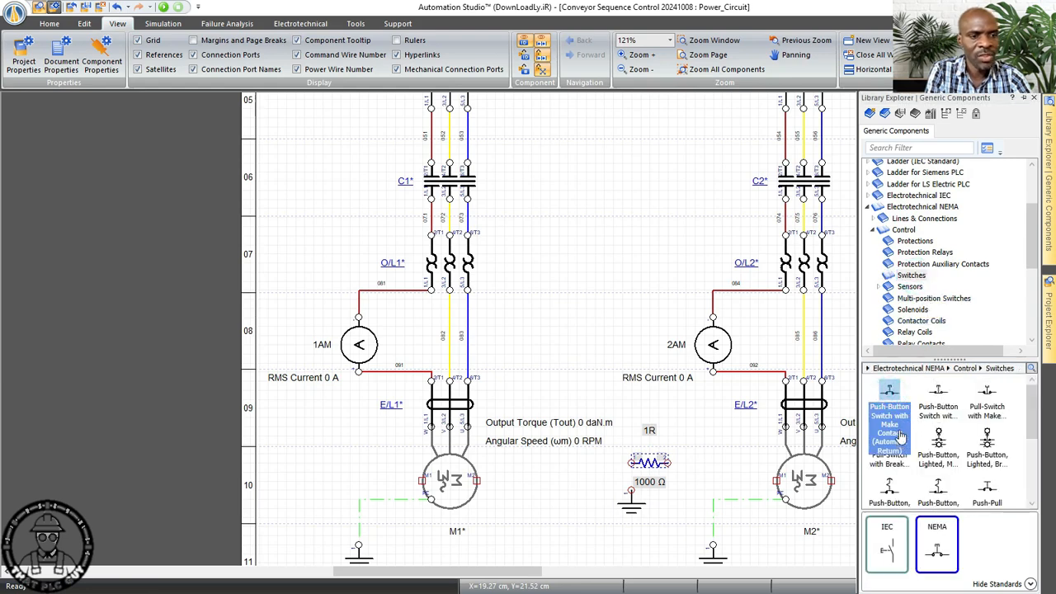
drag(898, 410, 606, 342)
- Move the new ground symbol down level with the motor grounds, and rotate the resistor vertical to connect it on top of the ground
scroll(641, 354, down, 3)
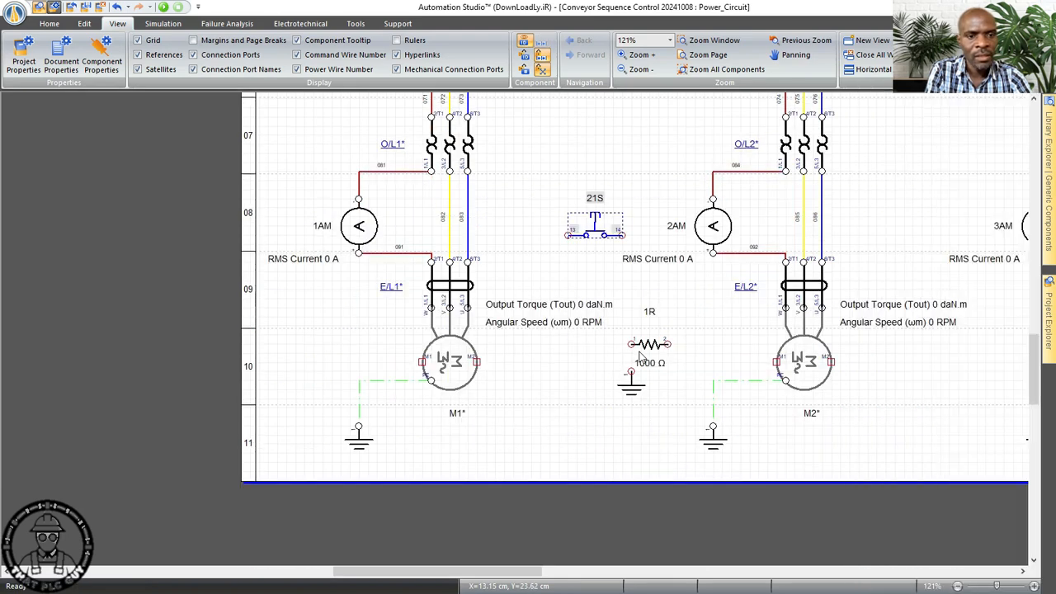
scroll(630, 459, up, 2)
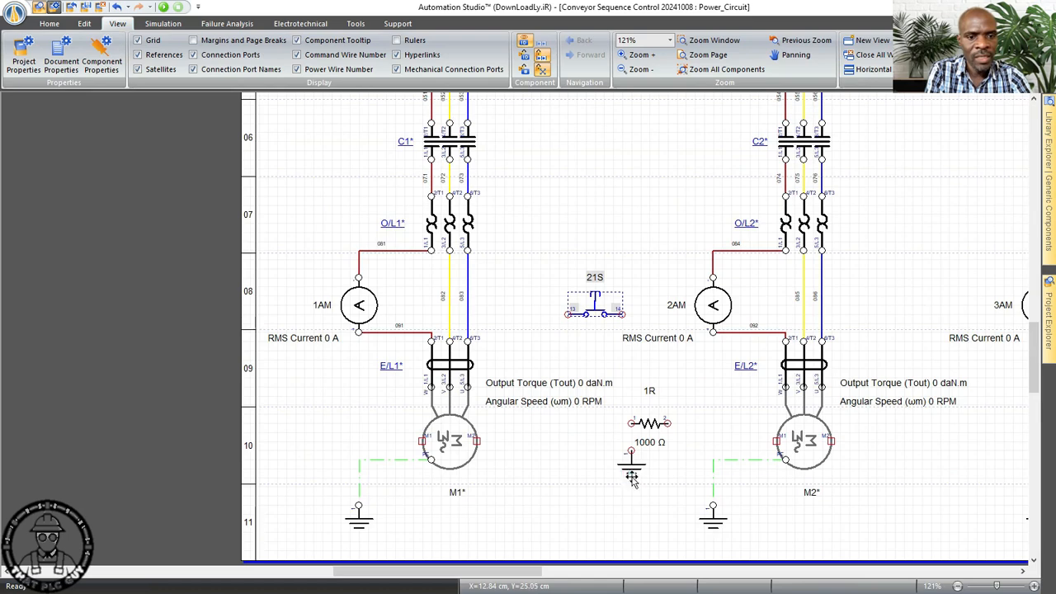
drag(631, 481, 644, 533)
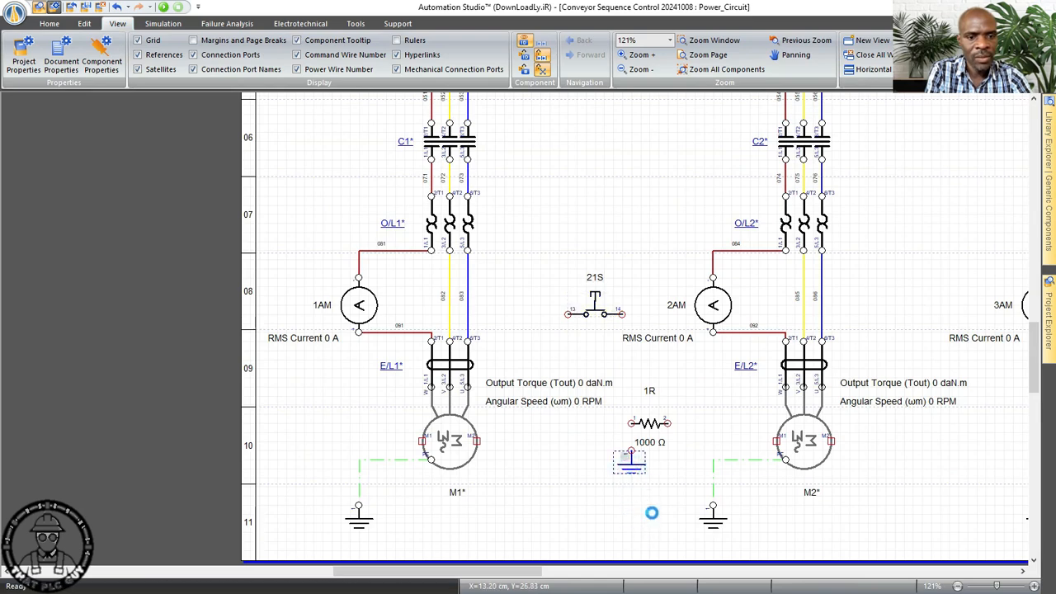
right_click(651, 424)
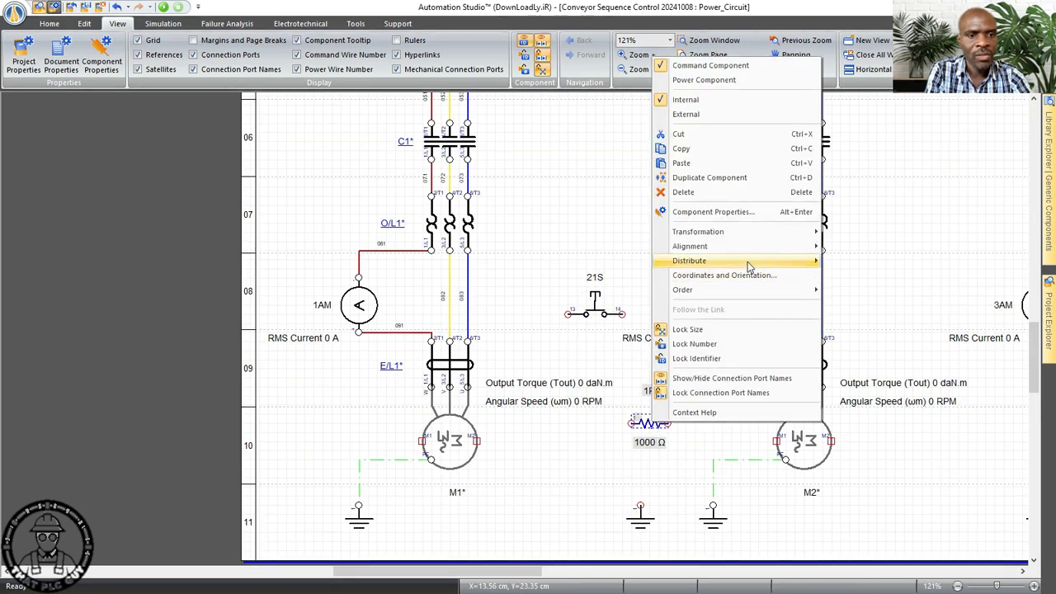
click(771, 234)
click(870, 248)
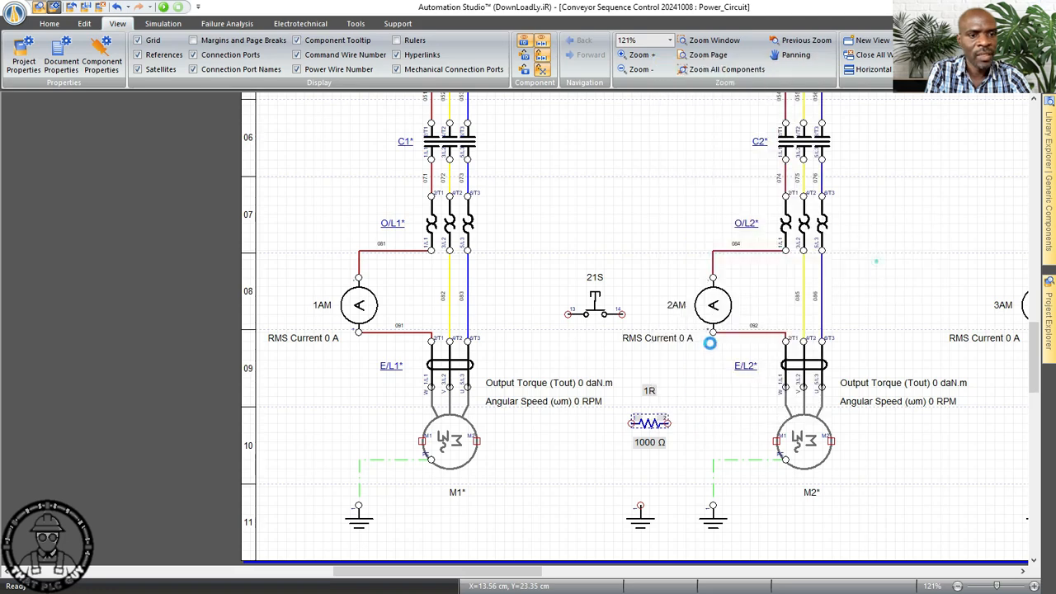
drag(652, 436, 666, 462)
drag(659, 424, 650, 487)
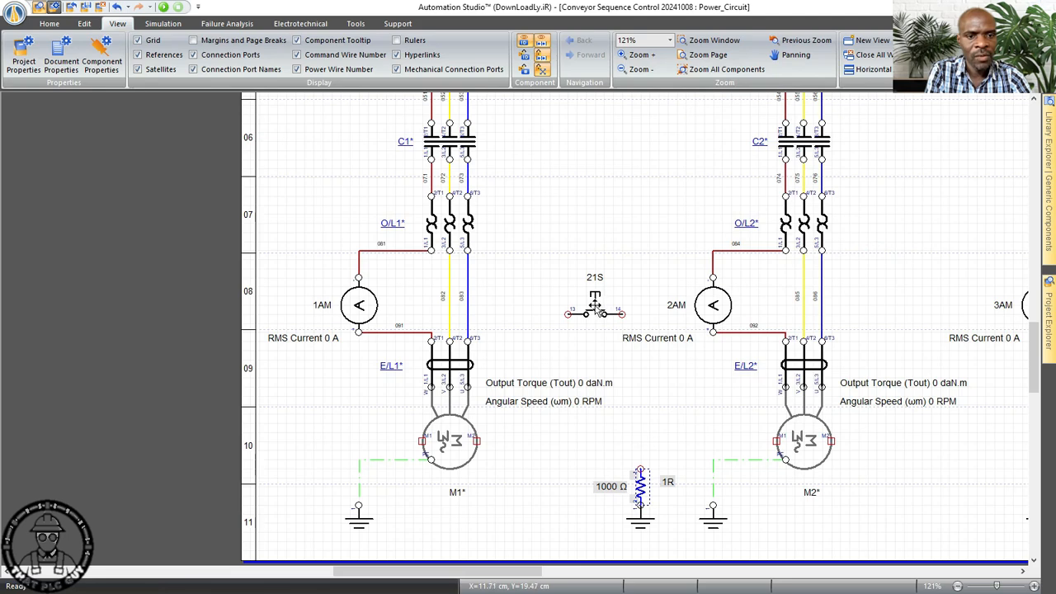
- Wire the push-button between the third-phase output of E/L1 and the resistor, making the wire from E/L1 a Power Phase 3 Wire
drag(594, 312, 569, 423)
click(530, 475)
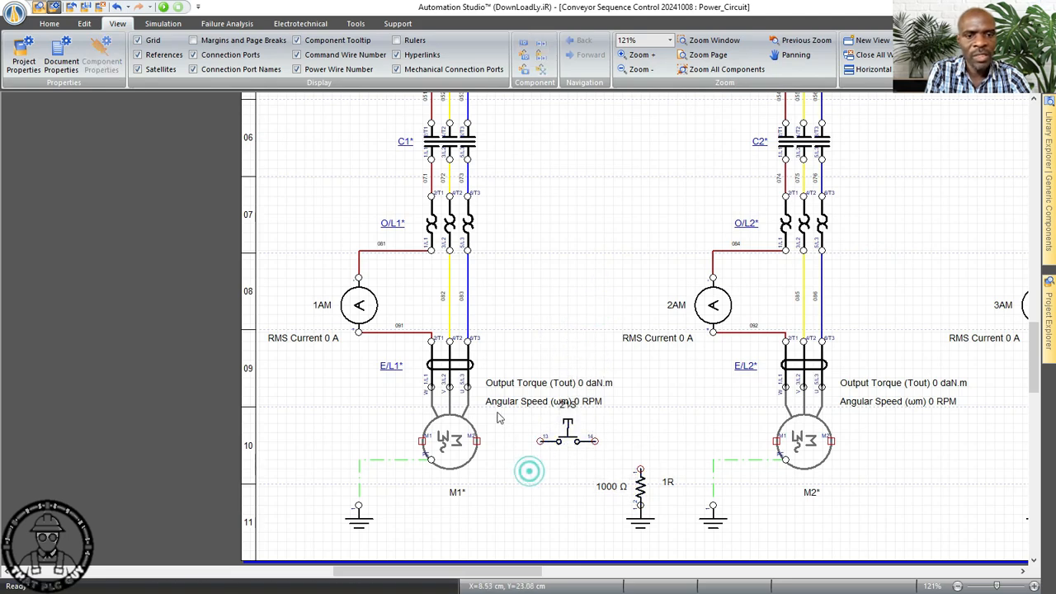
mouse_move(468, 385)
mouse_down()
mouse_move(492, 417)
mouse_move(497, 462)
mouse_move(539, 441)
mouse_move(627, 443)
mouse_move(639, 468)
mouse_up()
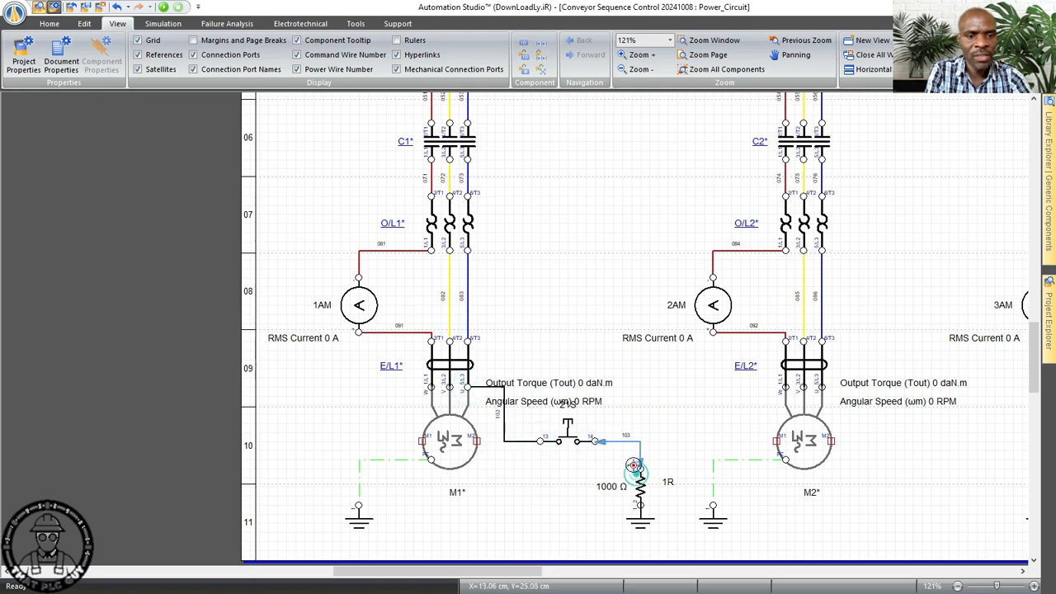
right_click(518, 446)
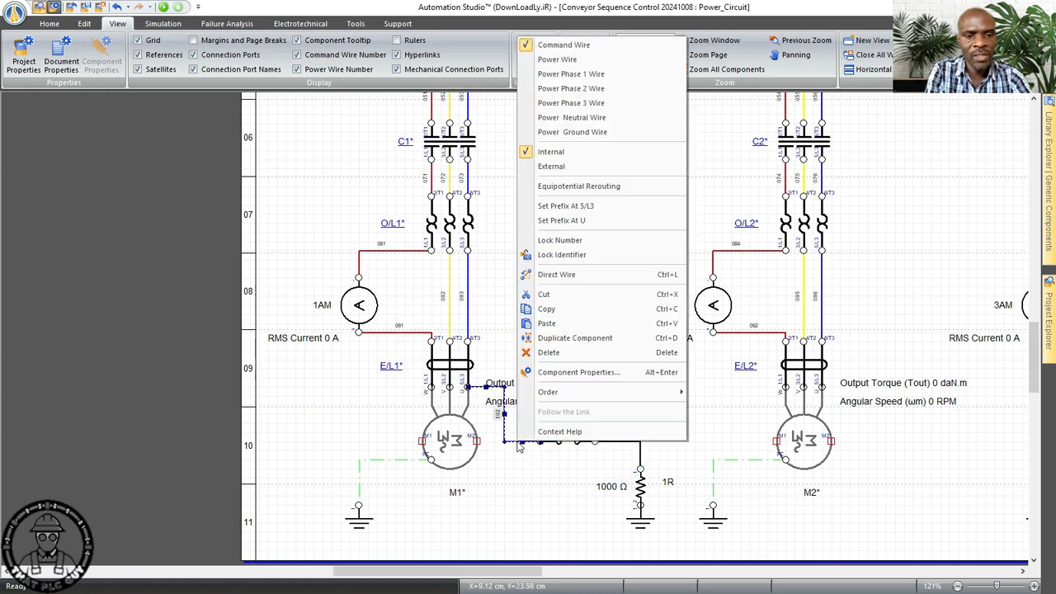
click(608, 106)
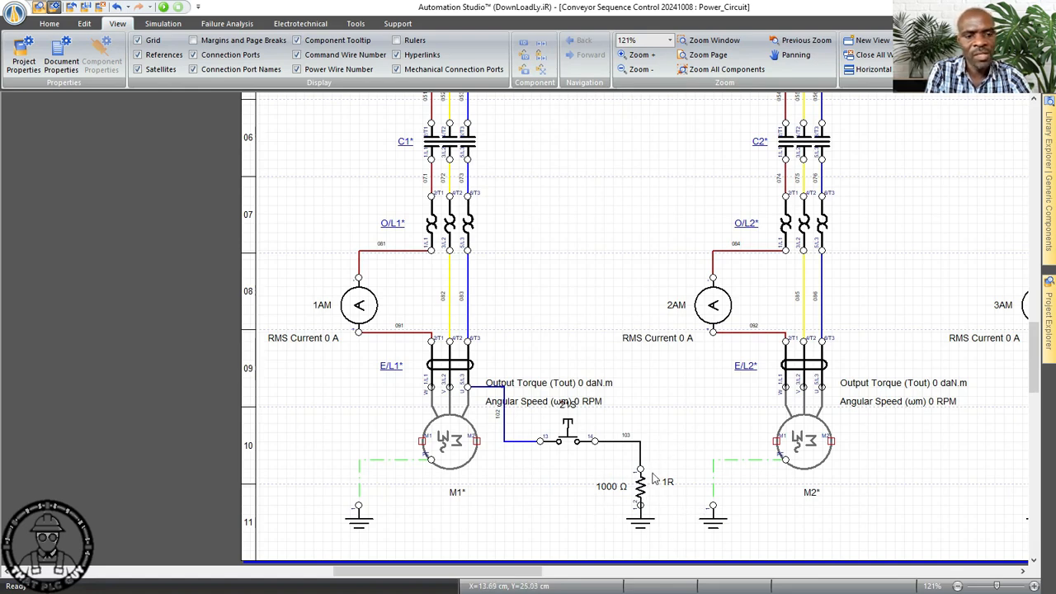
- Review the 480 V supply feeding the circuit, switch to Calculator and compute its phase voltage as 480 ÷ 1.732
scroll(624, 457, up, 4)
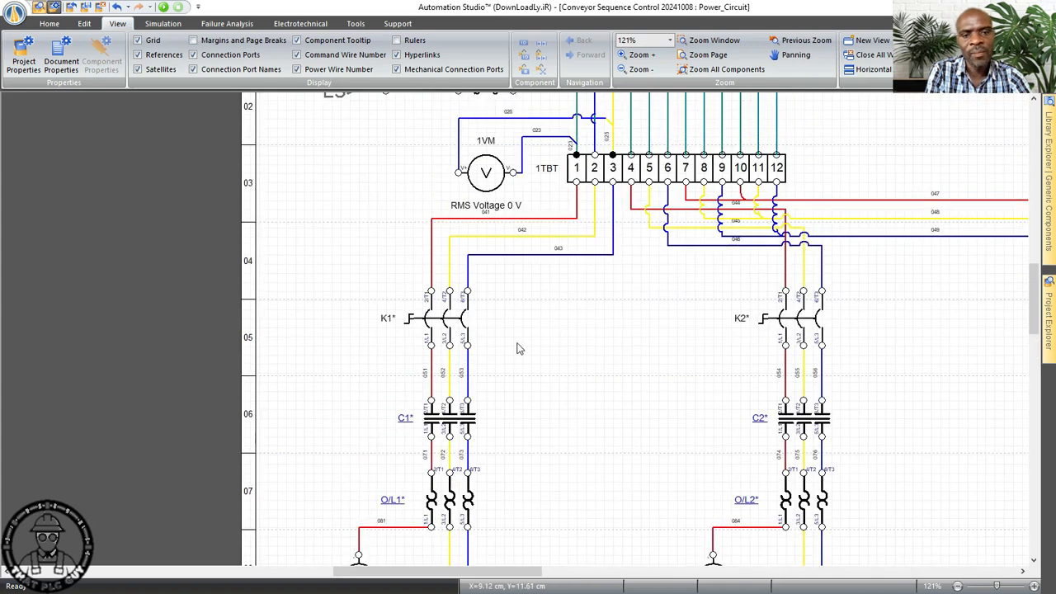
scroll(518, 348, up, 2)
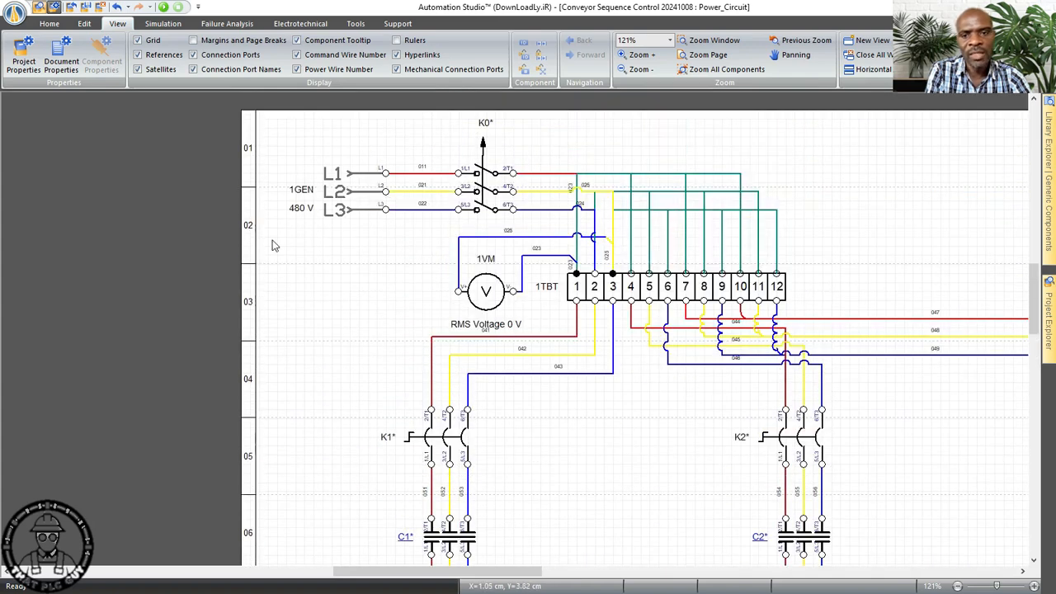
scroll(376, 231, down, 3)
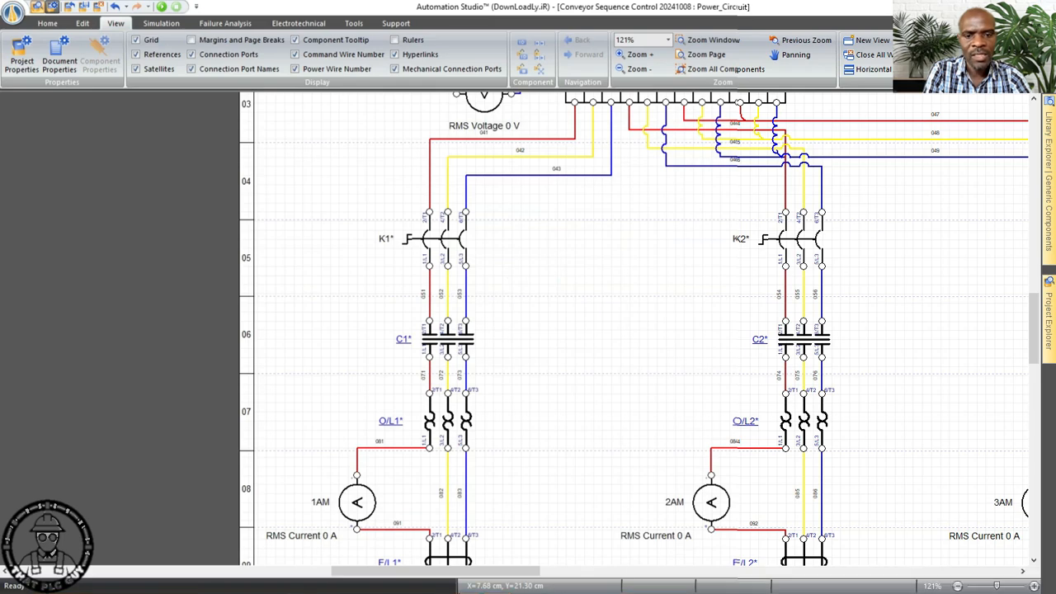
key(XF86Calculator)
drag(311, 165, 384, 141)
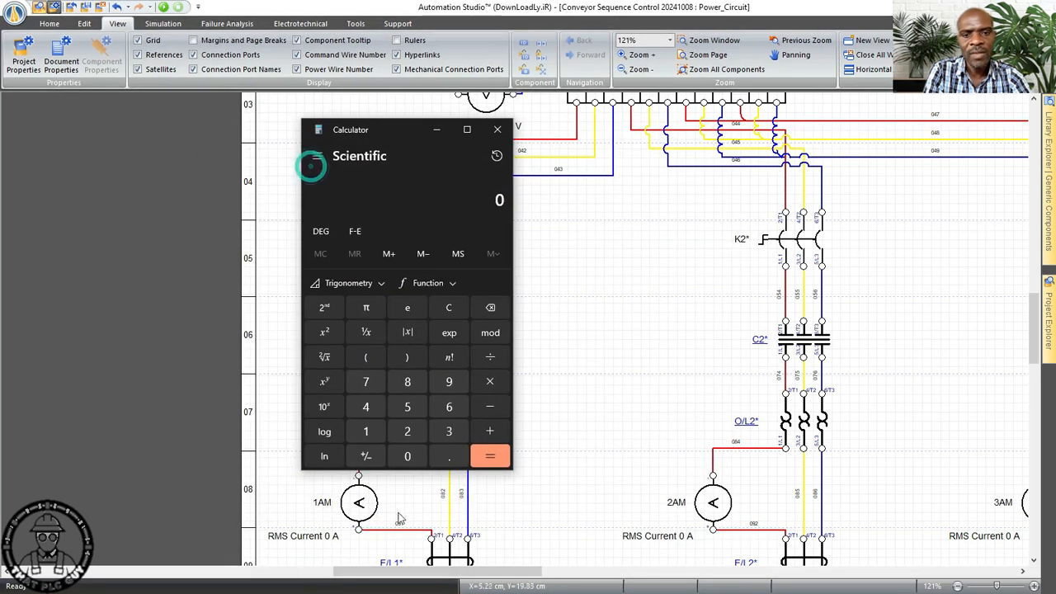
click(366, 406)
click(407, 382)
click(410, 457)
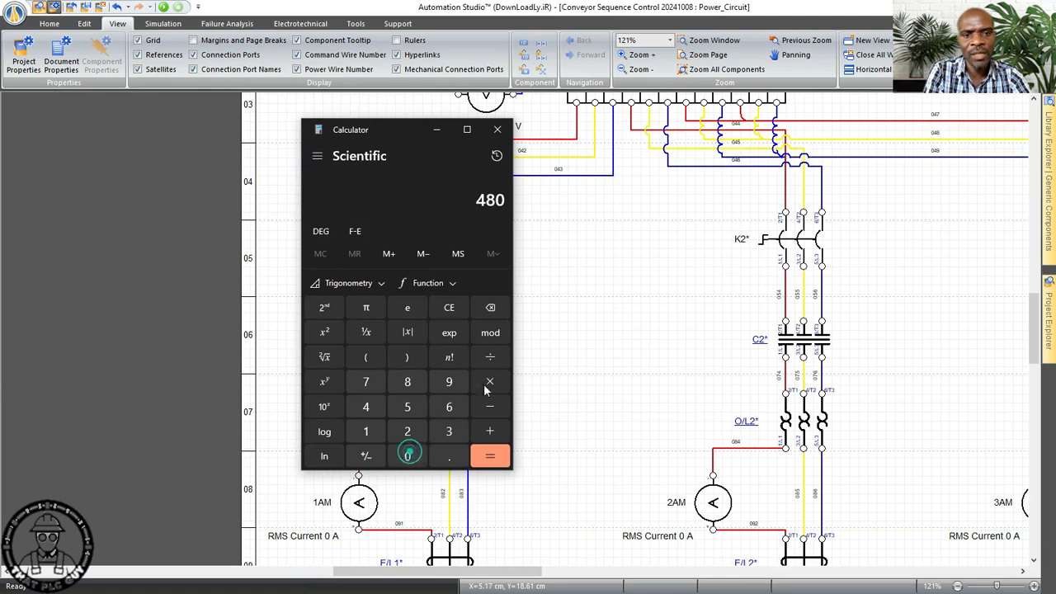
click(487, 358)
click(378, 431)
click(447, 454)
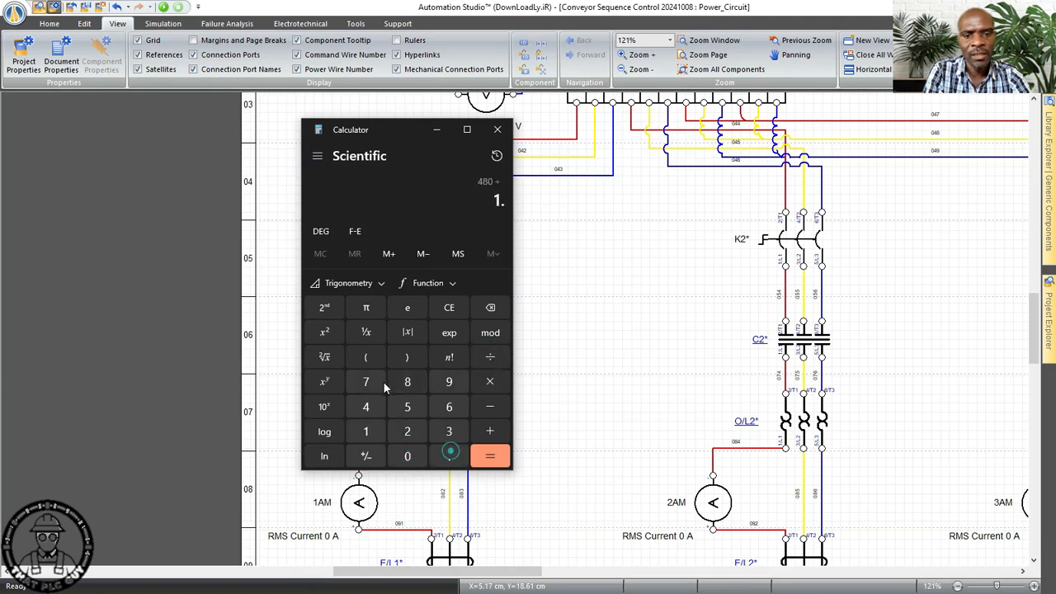
click(366, 382)
click(449, 432)
click(406, 431)
click(487, 454)
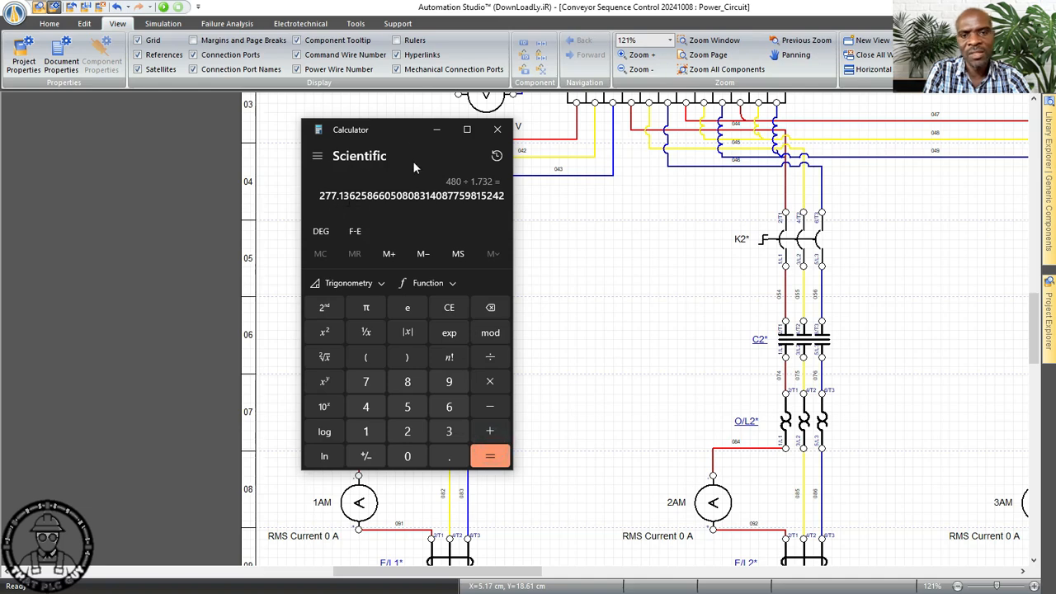
- Return to the power circuit and set the Residual Current Device Sensibility unit of relay E/L1 to mA in its builder properties
drag(394, 129, 274, 80)
scroll(528, 363, down, 3)
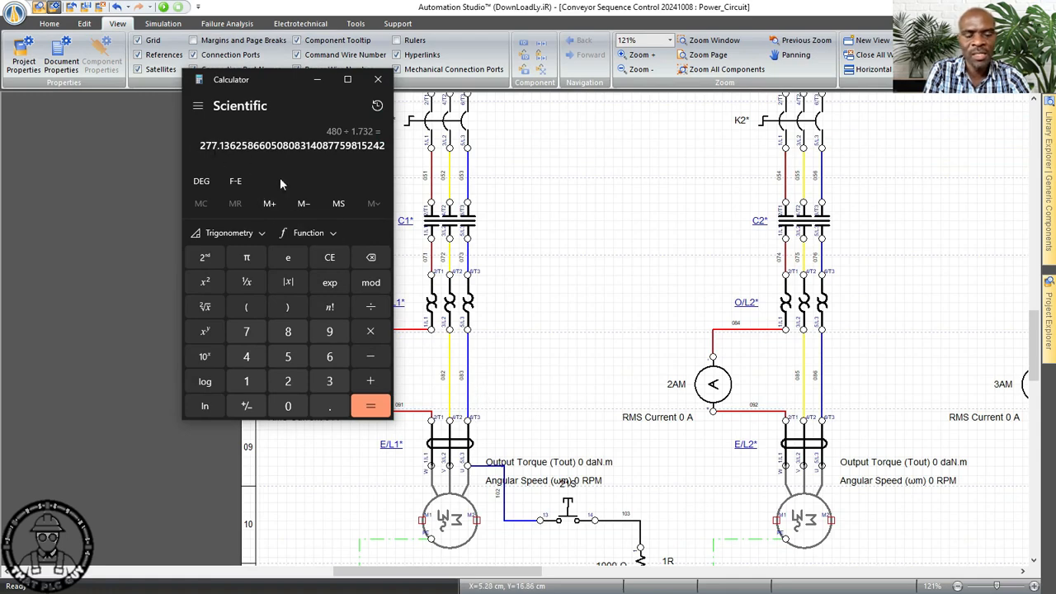
scroll(552, 264, down, 3)
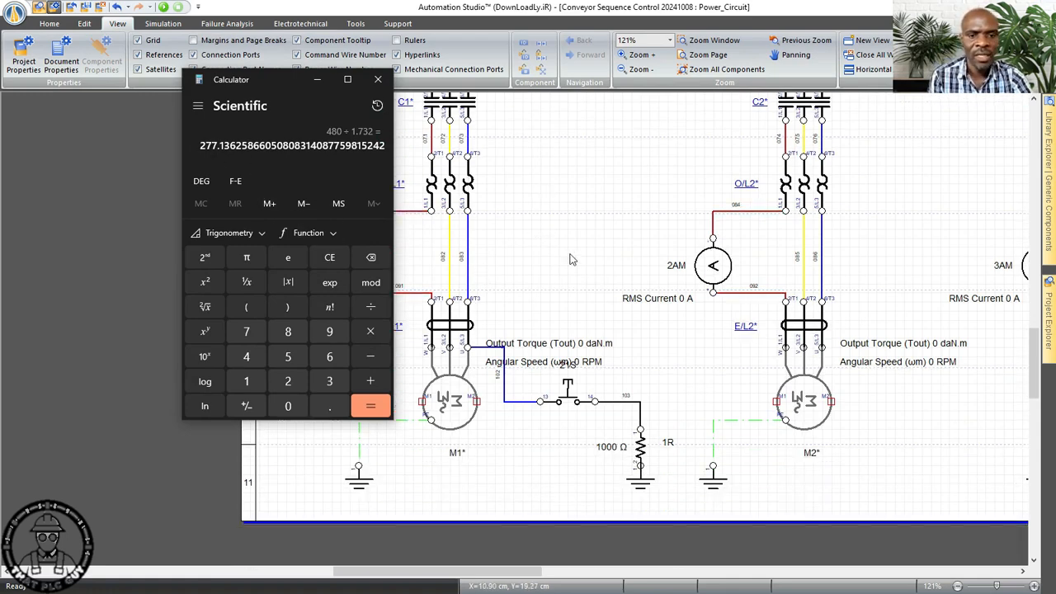
click(564, 226)
click(466, 324)
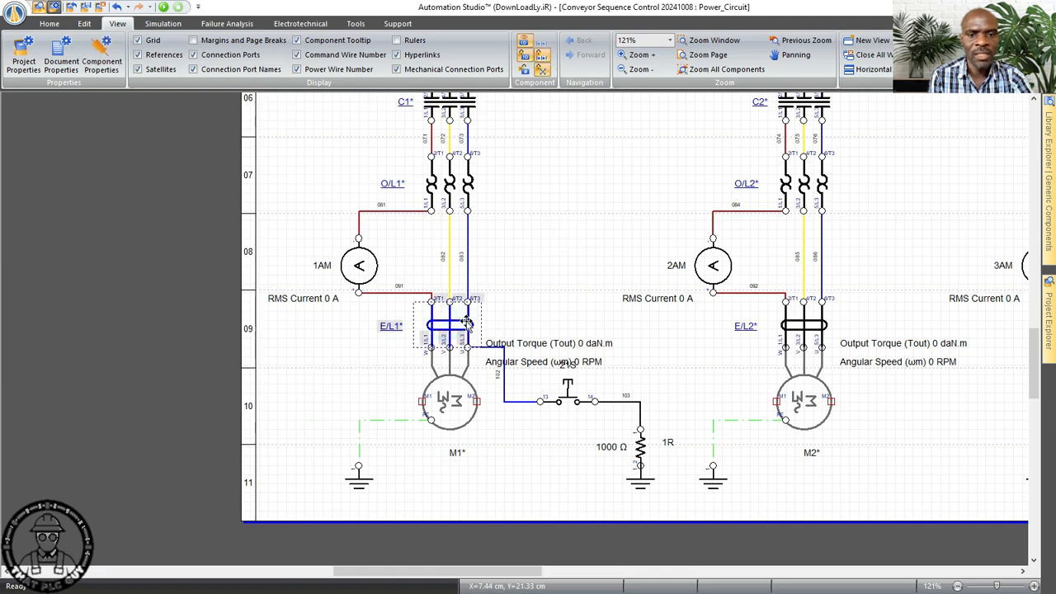
double_click(467, 323)
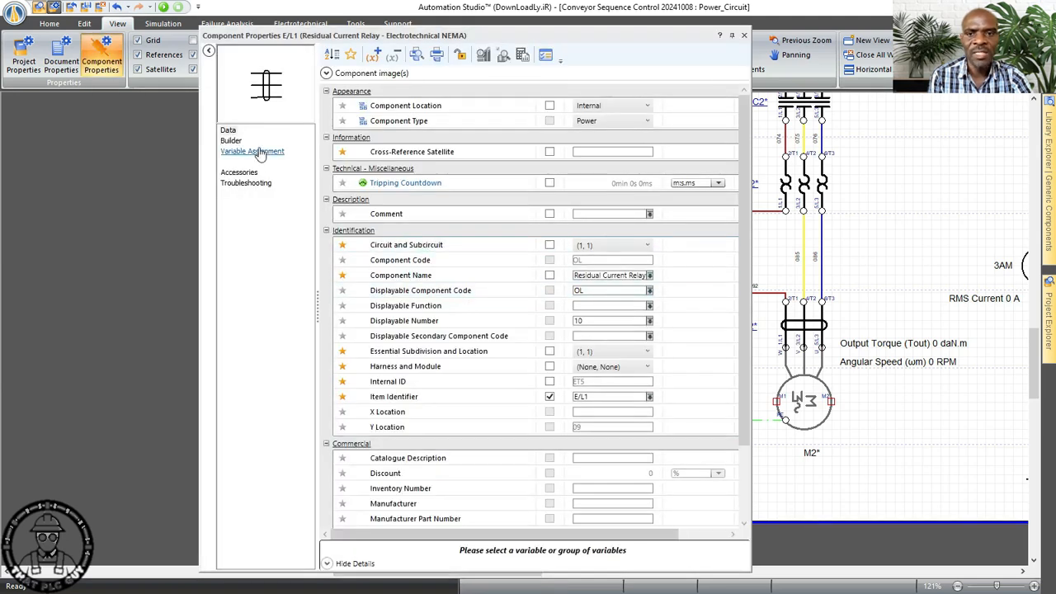
click(231, 140)
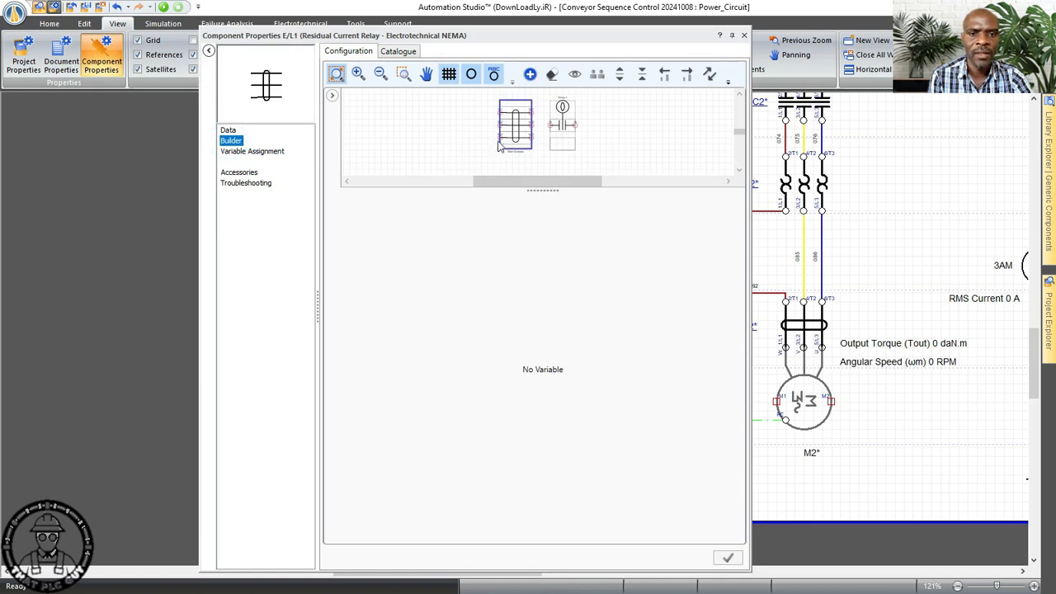
click(512, 131)
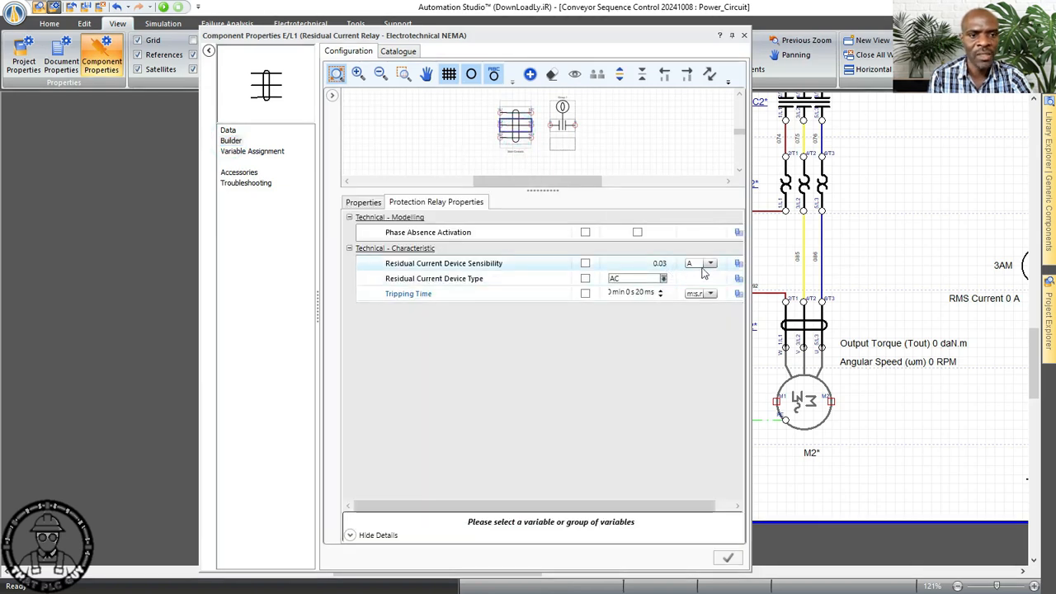
click(707, 264)
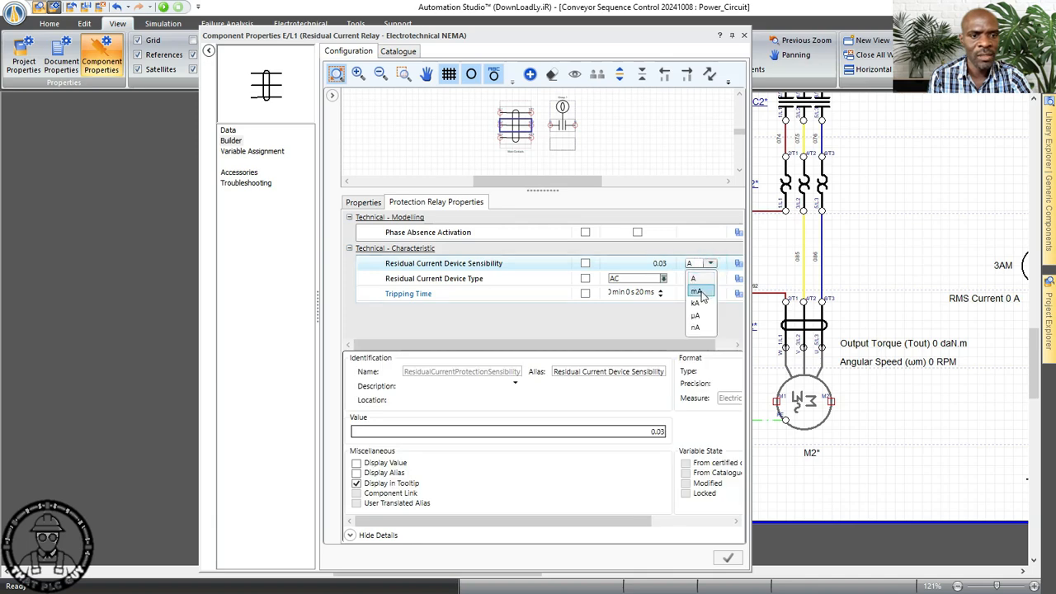
click(698, 293)
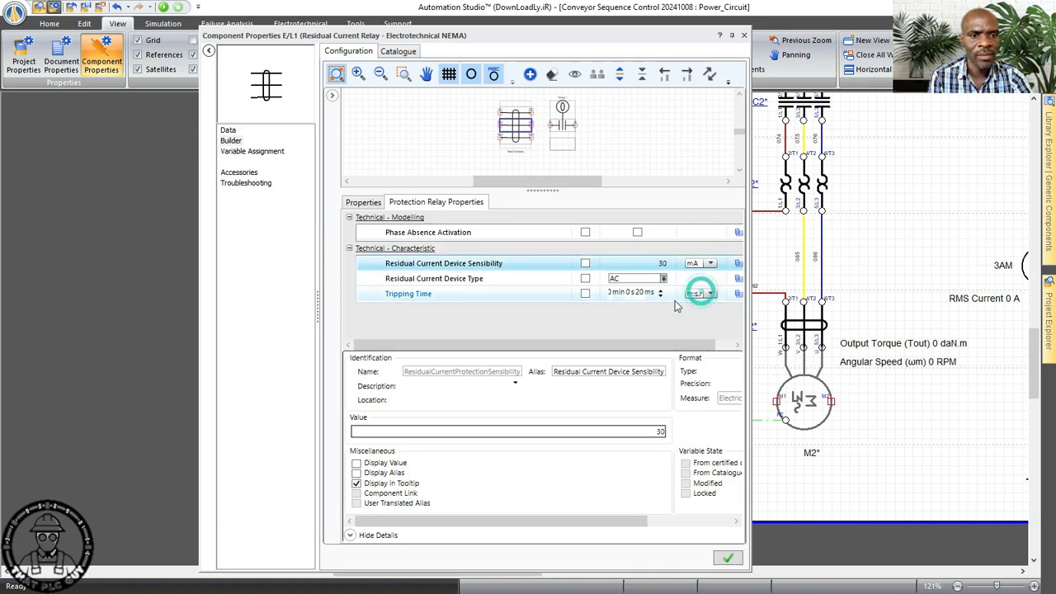
- Confirm the properties of relay E/L1 and shift motor M1's Output Torque and Angular Speed labels away from the new fault-branch wire
click(728, 558)
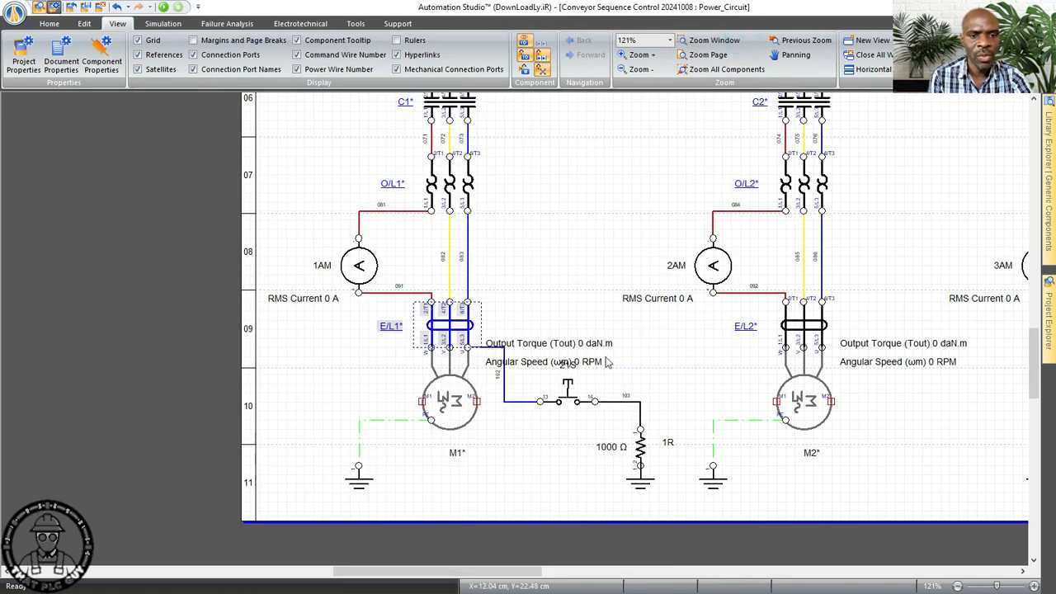
drag(584, 348, 629, 347)
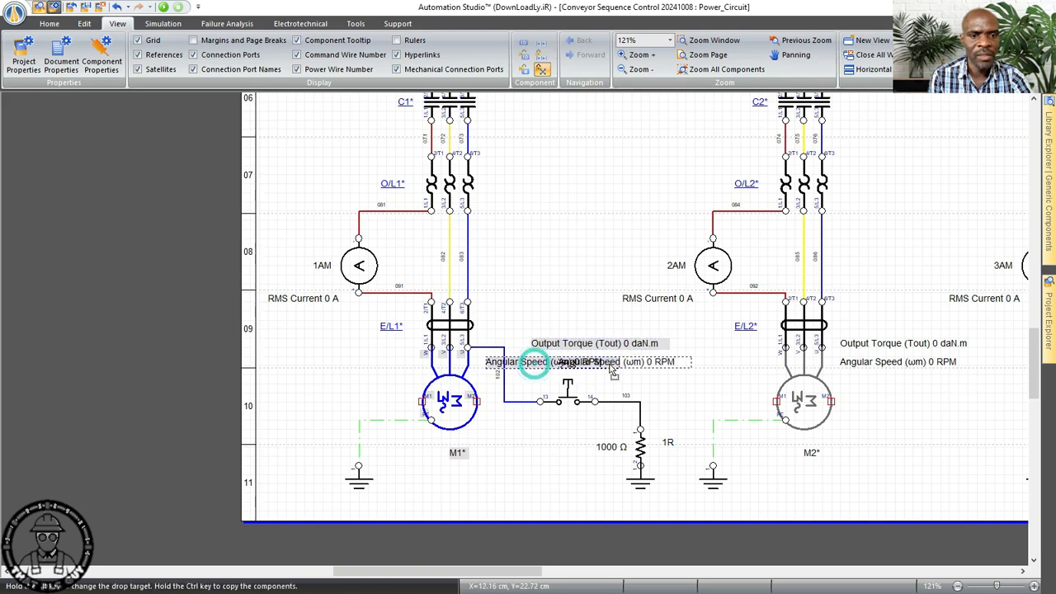
drag(569, 365, 635, 382)
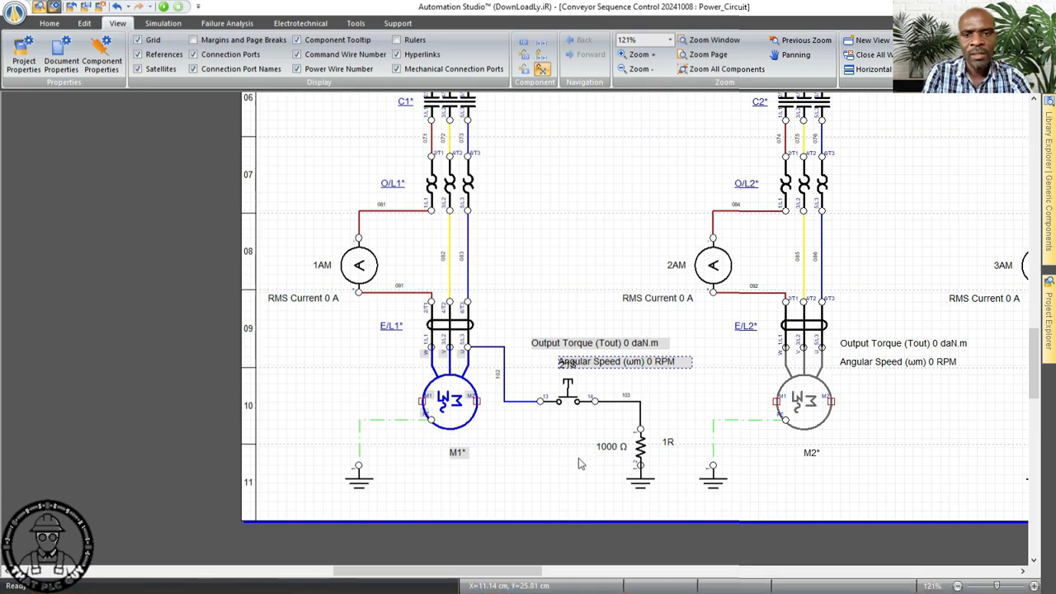
- Switch to Calculator and compute the resistance for a 30 mA earth-fault current as 277 ÷ 0.03
key(alt+Tab)
text(2)
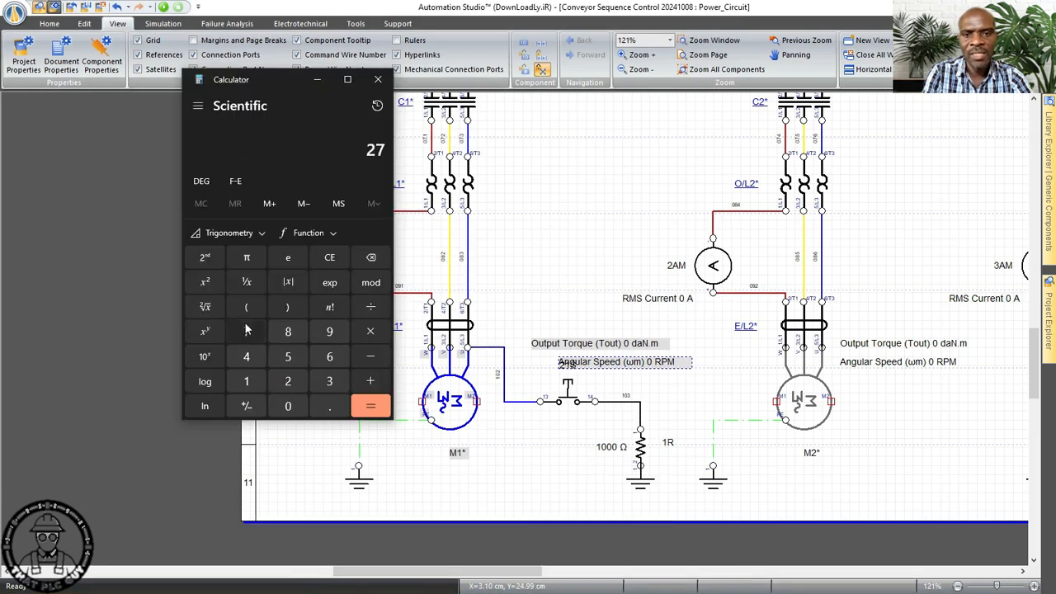
click(246, 331)
click(370, 307)
click(288, 406)
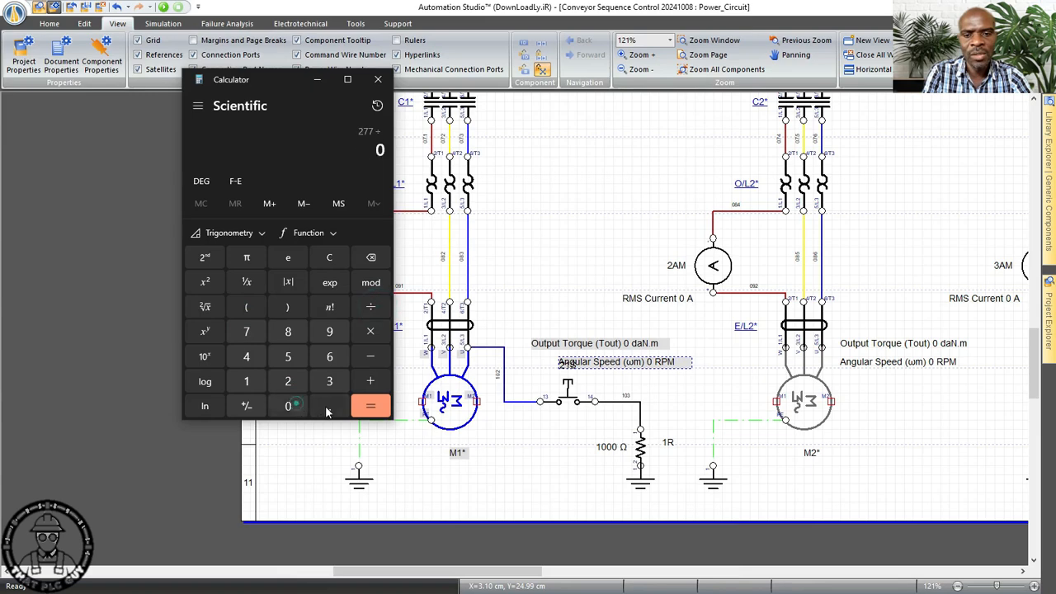
click(329, 406)
click(288, 406)
click(329, 381)
click(370, 406)
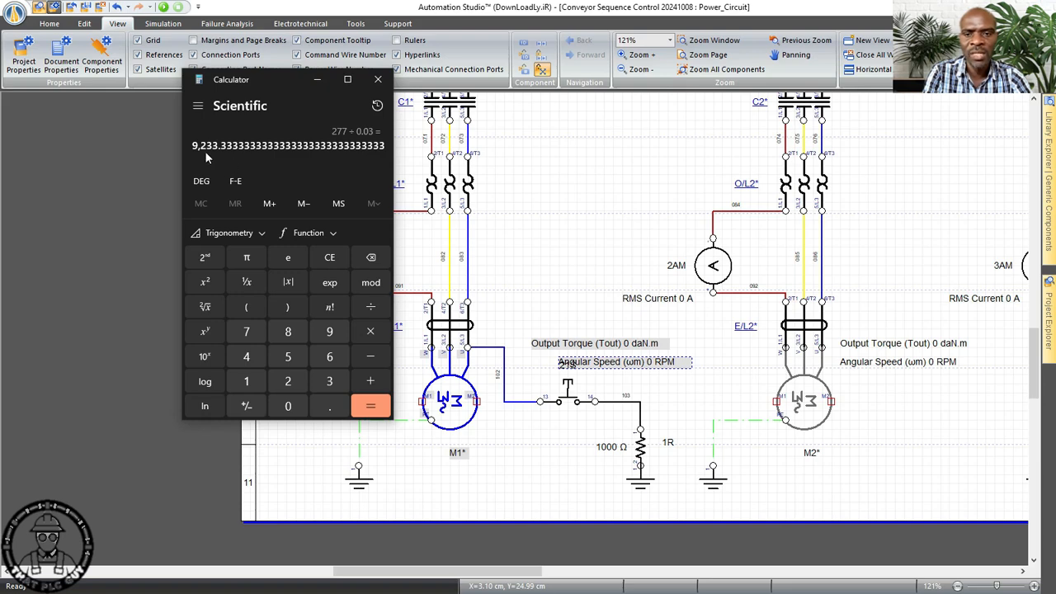
- Compute the fault current through an 8400 Ω resistor as 277 ÷ 8400
click(286, 380)
click(259, 332)
click(260, 332)
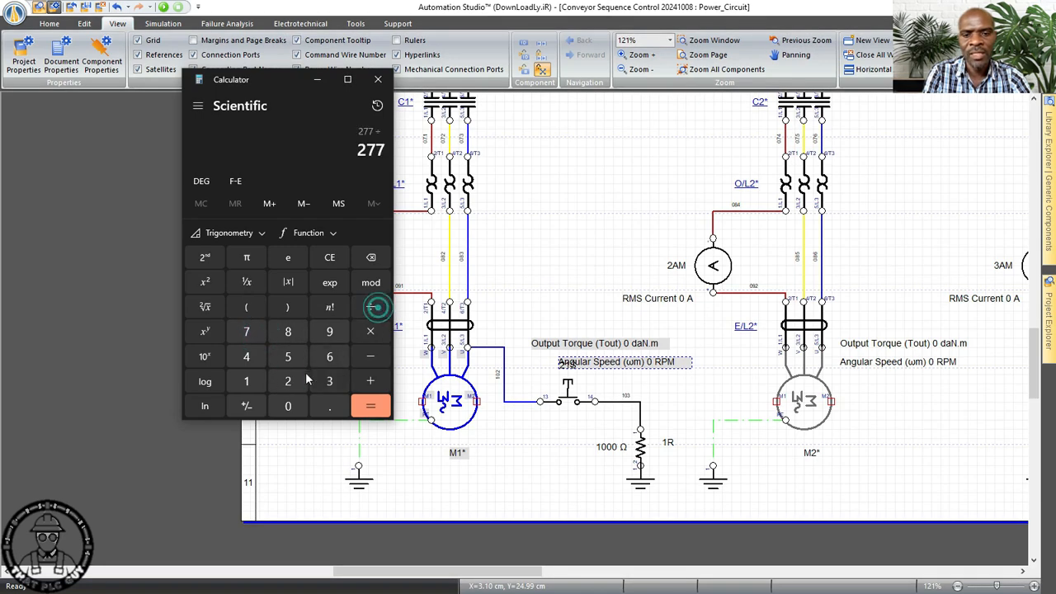
click(291, 331)
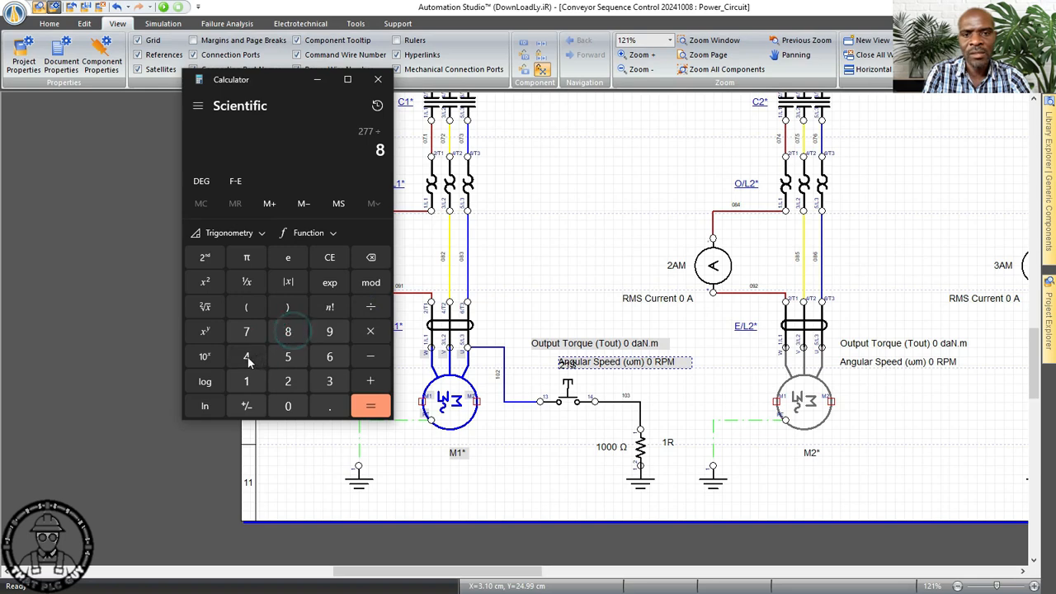
click(247, 357)
click(287, 405)
click(288, 406)
click(371, 405)
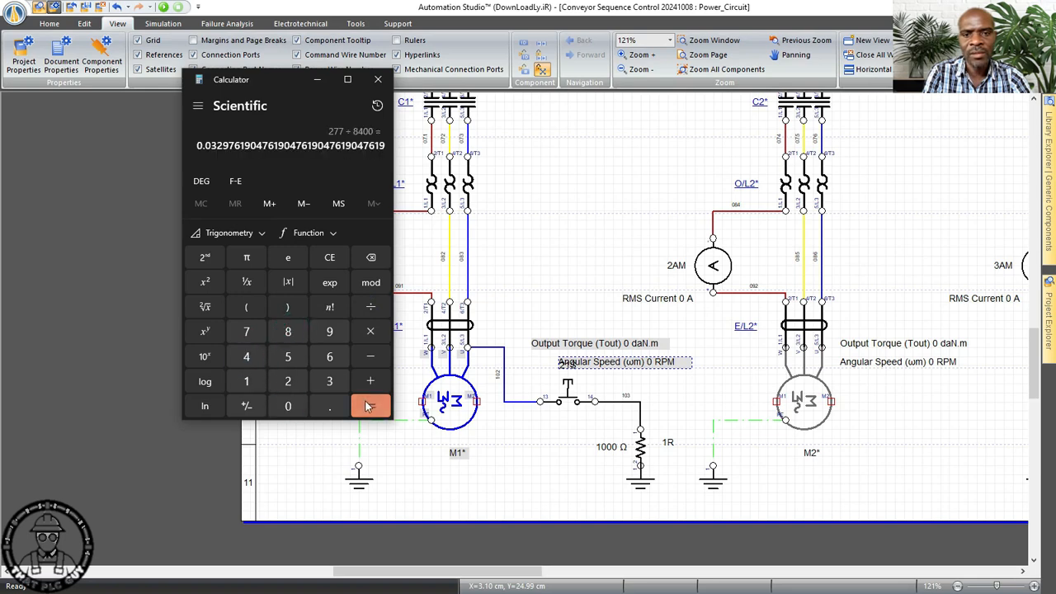
- Multiply the calculated fault current by 1000 to convert it to milliamperes
click(371, 330)
click(245, 381)
click(287, 405)
click(288, 405)
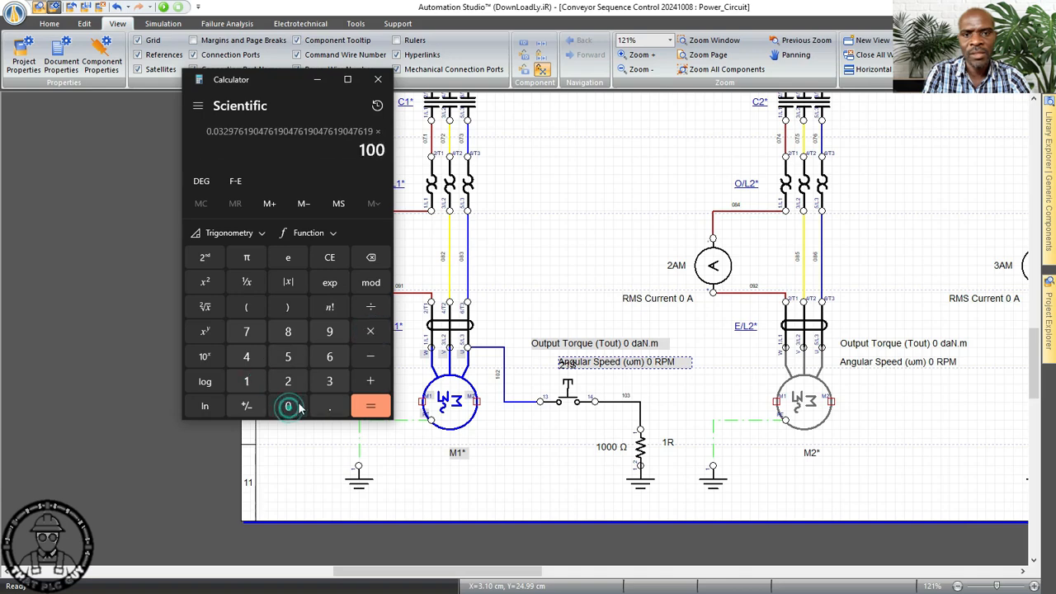
click(288, 406)
key(Return)
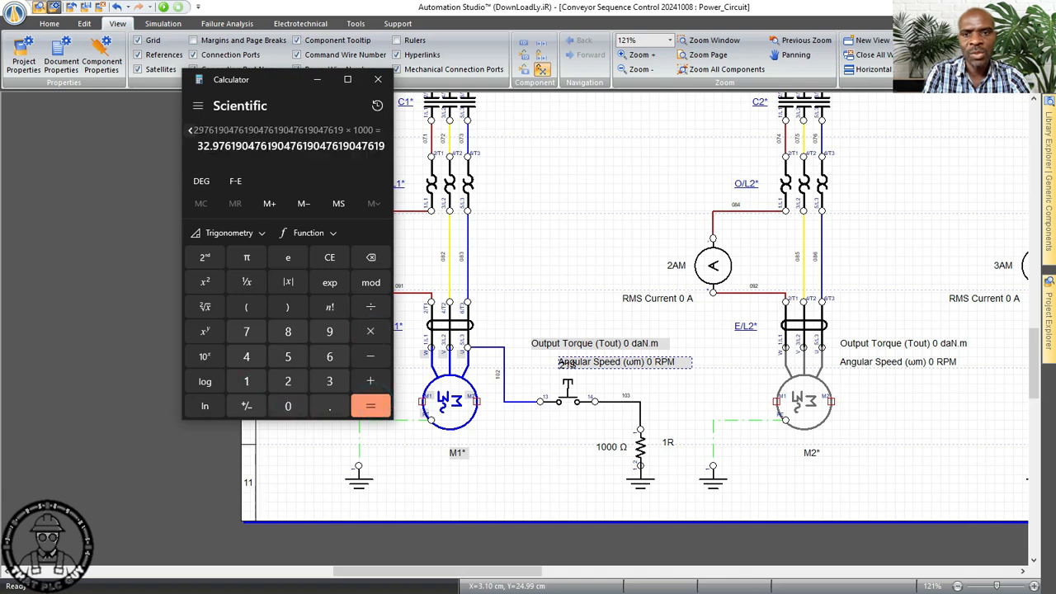
- Return to the power circuit and set the resistance of resistor 1R to 8.4 kΩ in its component properties
double_click(640, 445)
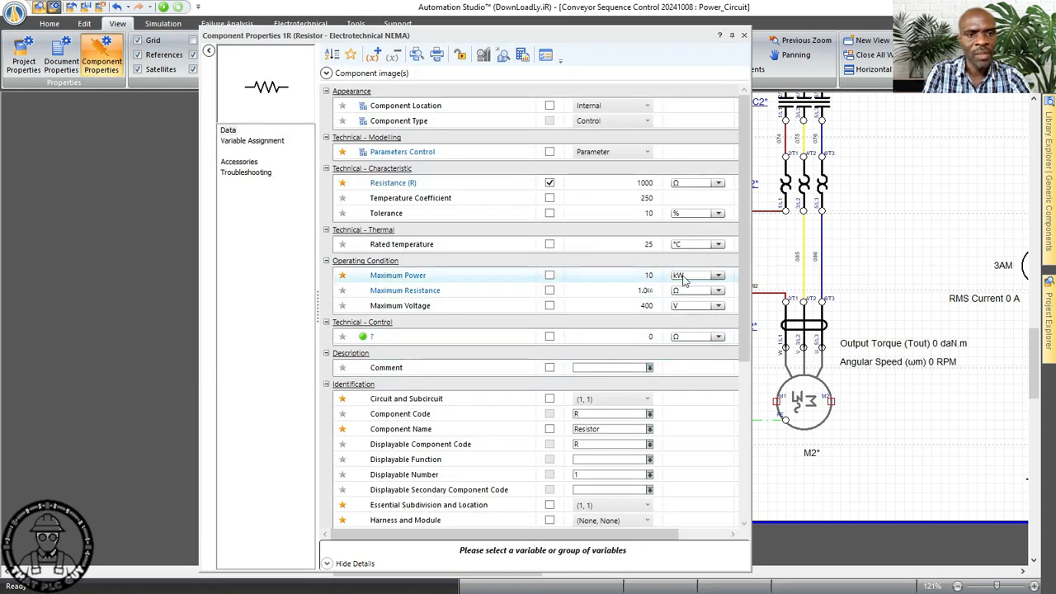
click(719, 183)
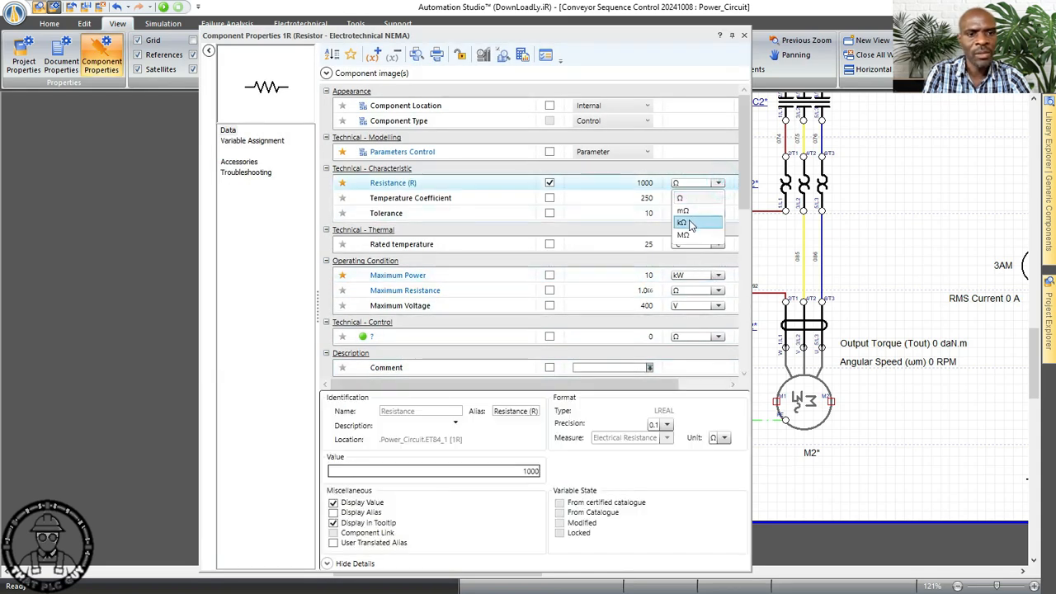
click(684, 221)
click(634, 182)
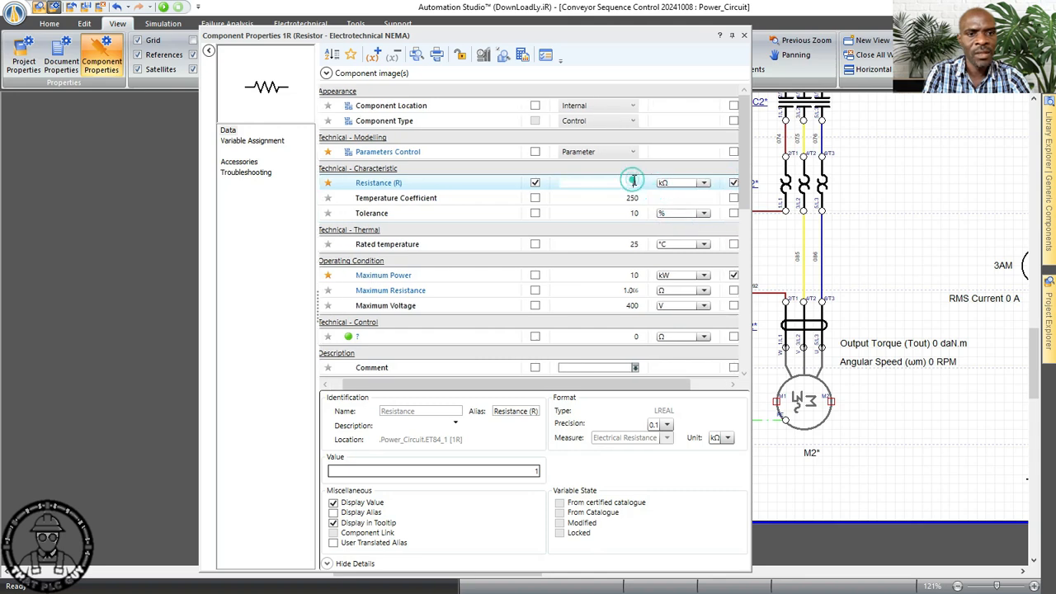
text(8.4)
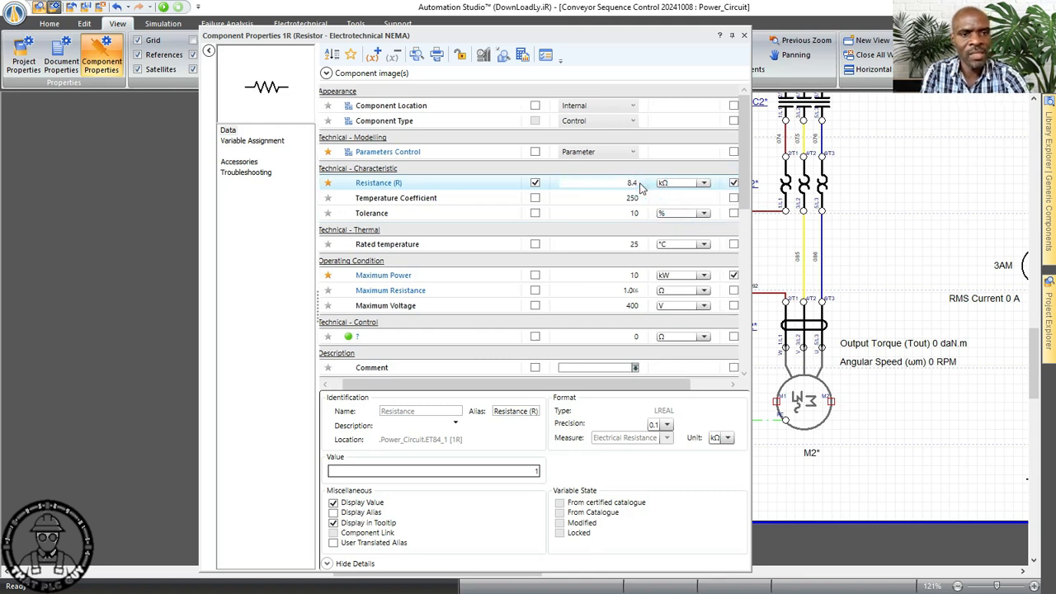
click(631, 198)
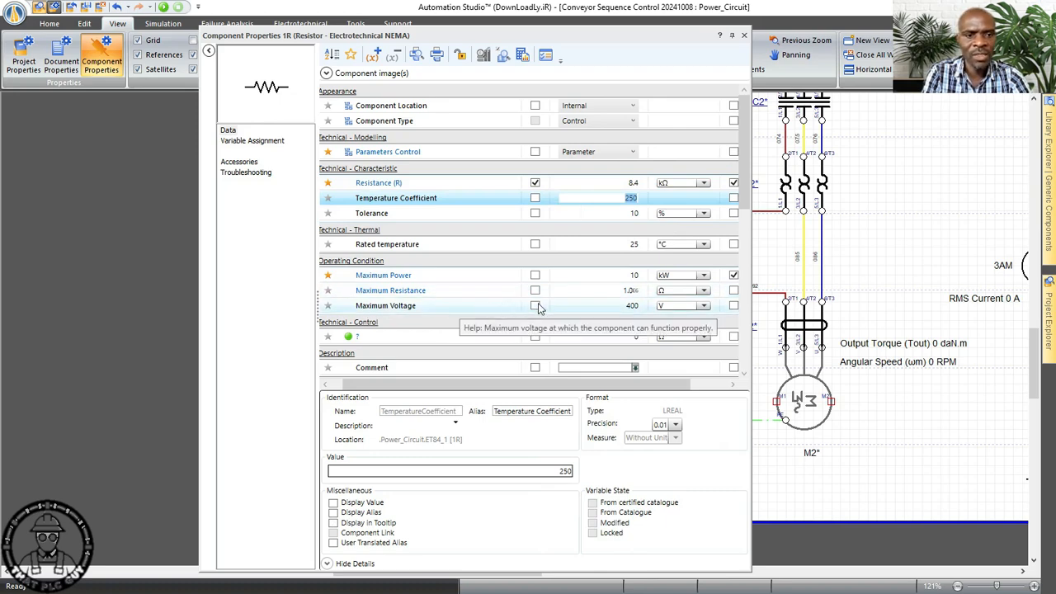
- Set resistor 1R's Maximum Voltage to 600 V and close its component properties
scroll(593, 300, down, 1)
click(704, 284)
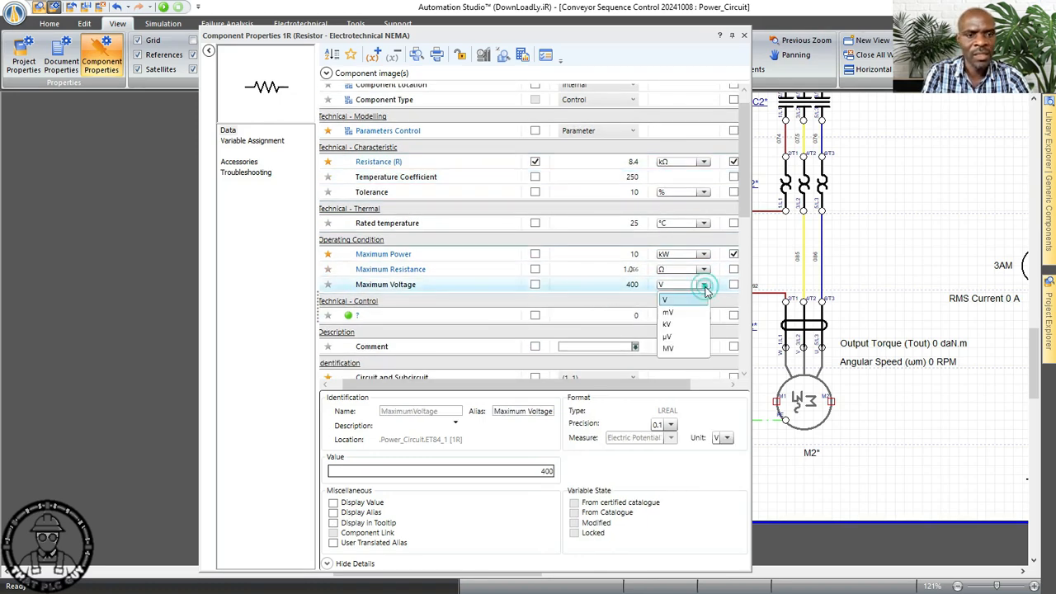
click(704, 284)
click(631, 284)
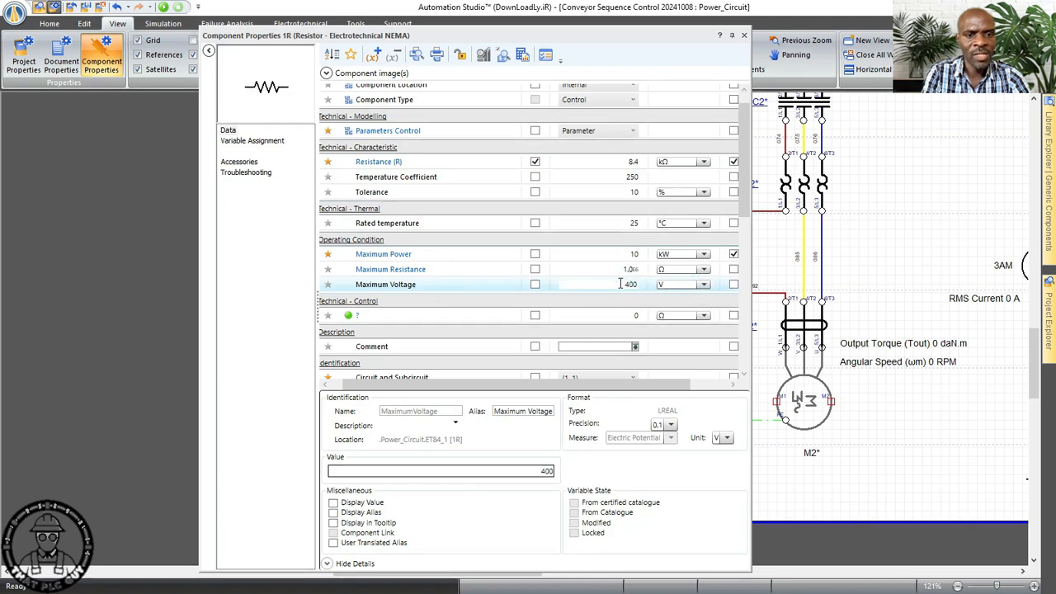
drag(617, 283, 643, 287)
text(6)
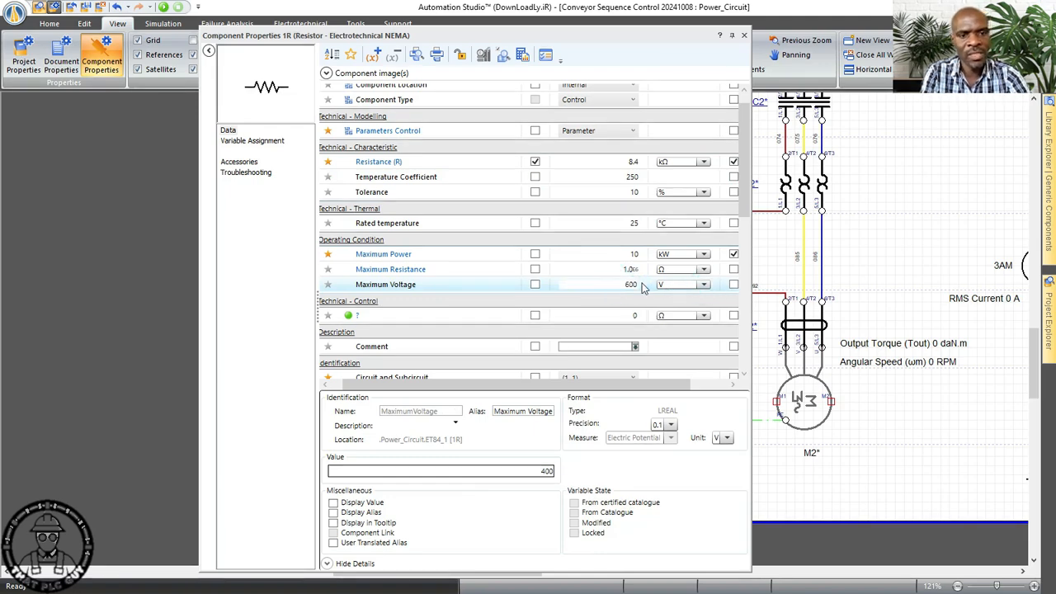
click(631, 315)
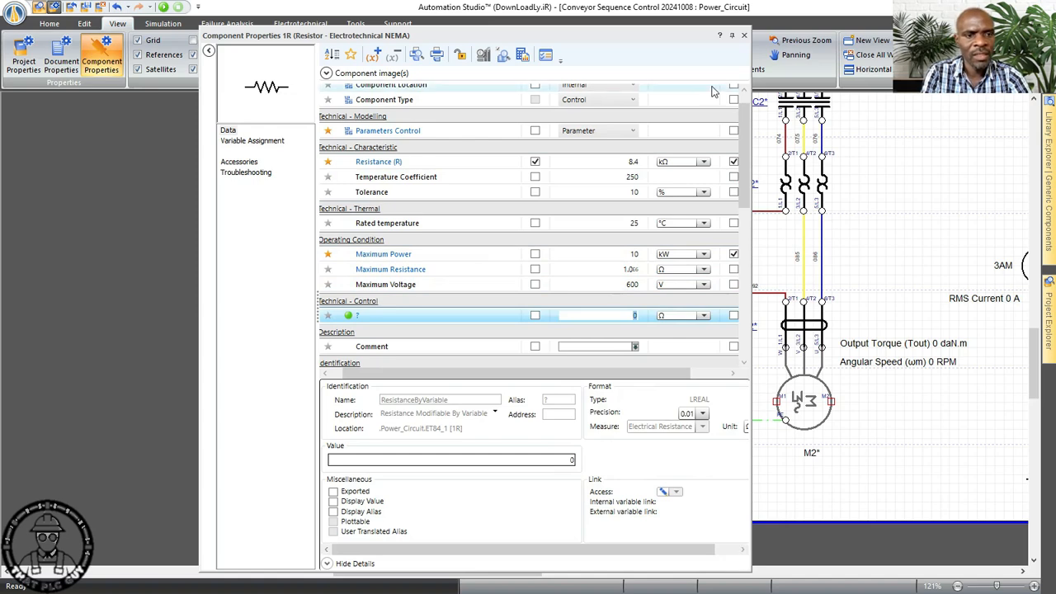
click(743, 36)
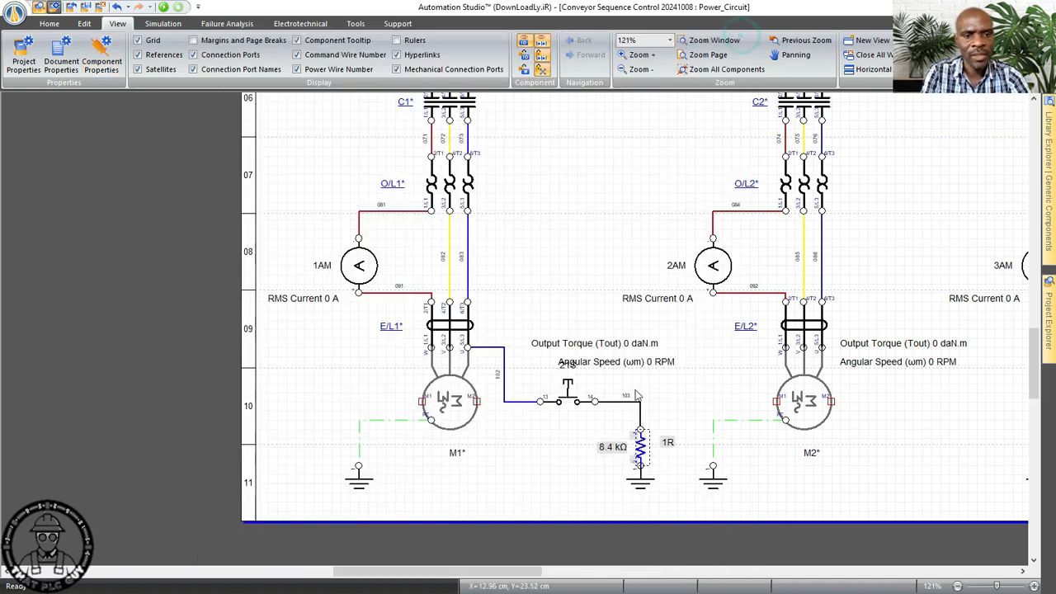
- Move the Output Torque and Angular Speed labels to the left side of motor M1 and save the project
drag(569, 347, 330, 383)
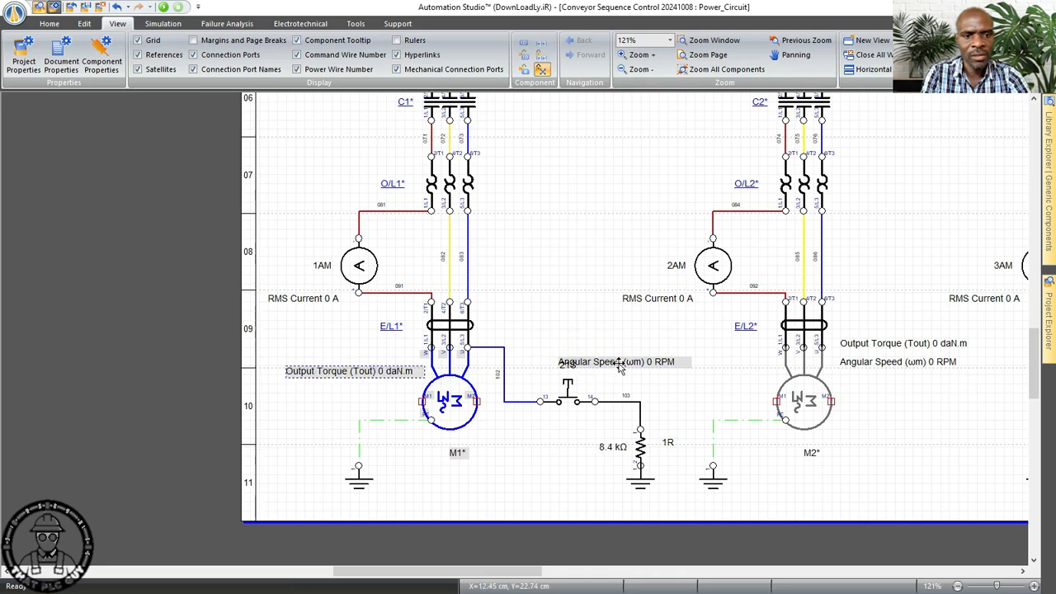
drag(619, 363, 358, 401)
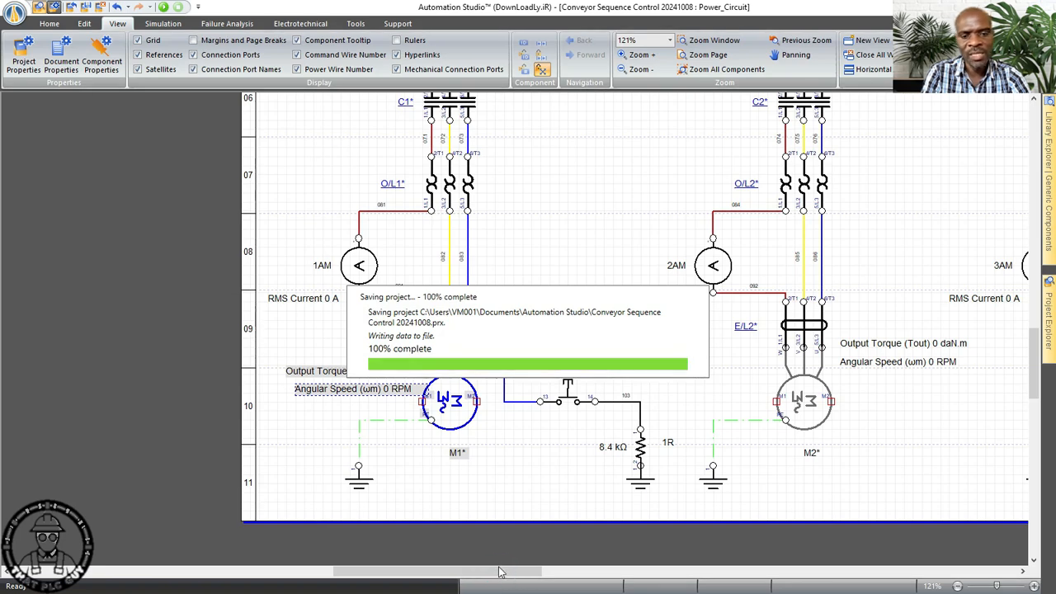
- Start the normal simulation and close the main supply switch K0
drag(499, 571, 547, 576)
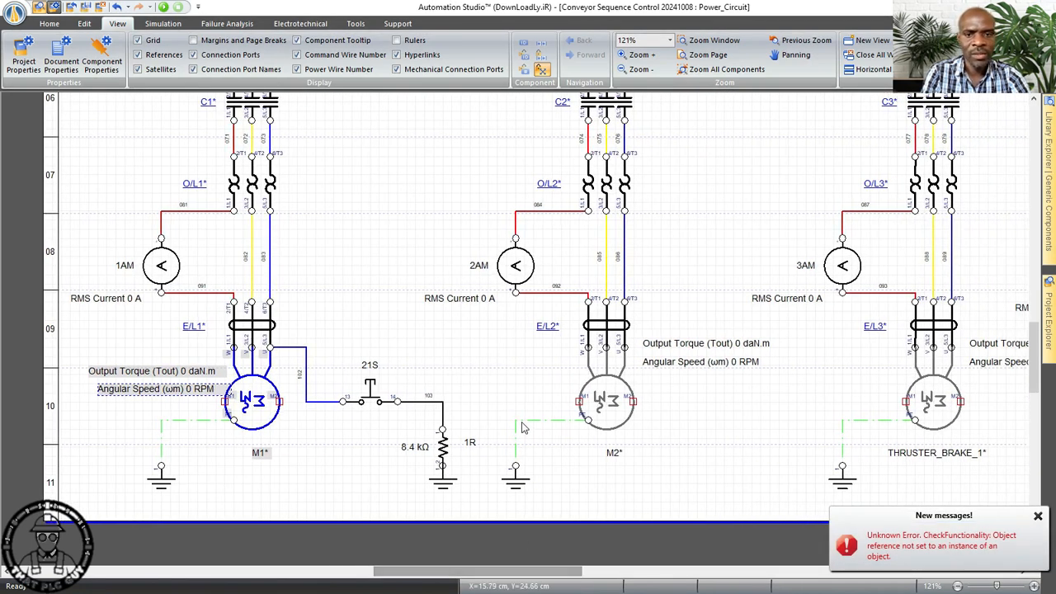
scroll(521, 426, up, 4)
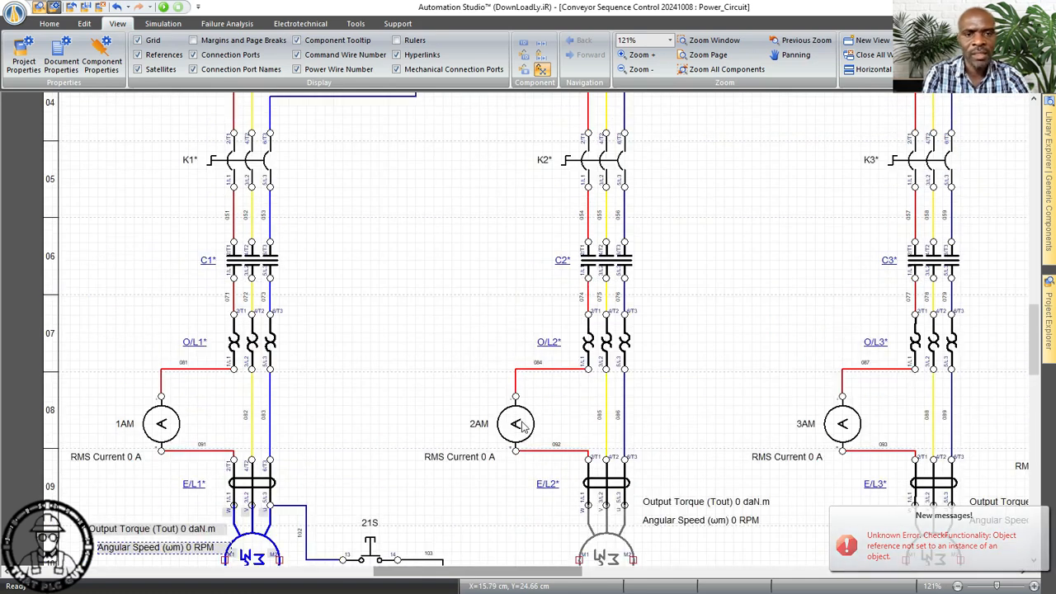
click(164, 7)
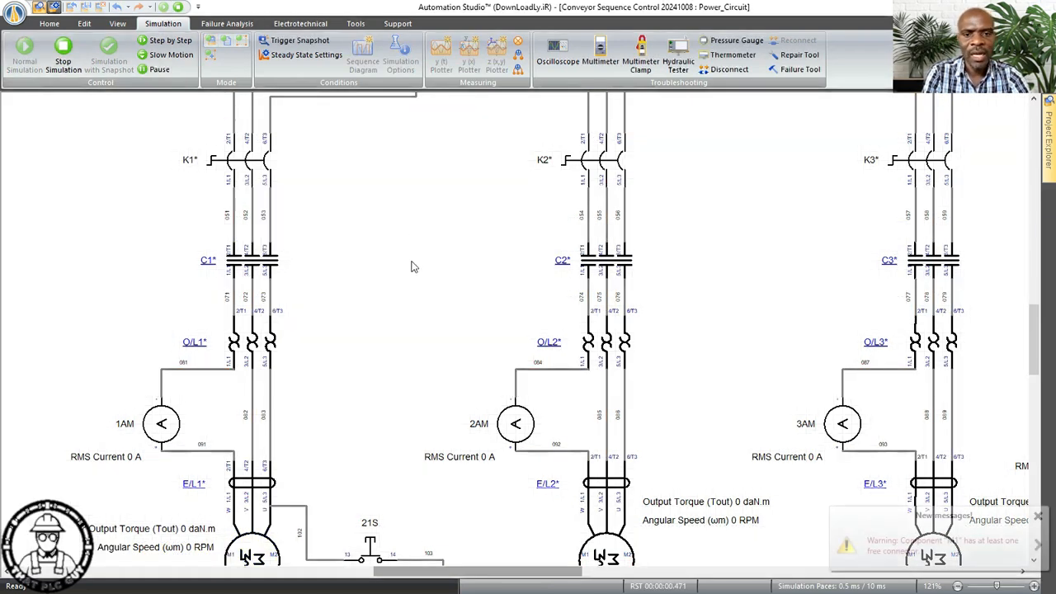
scroll(388, 313, up, 8)
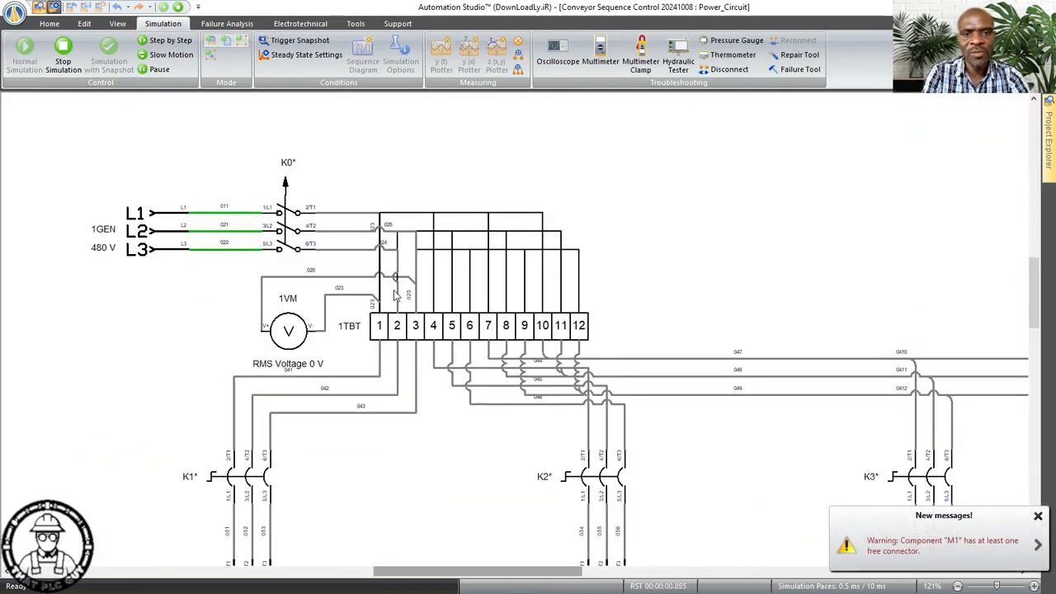
scroll(417, 338, down, 3)
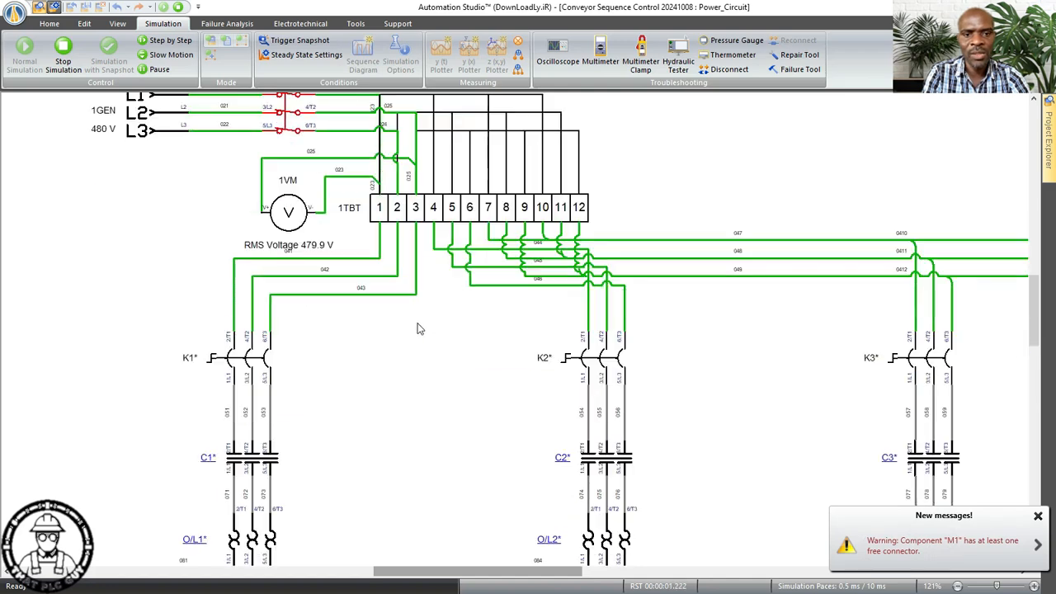
- Close the circuit breakers K1, K2, K3 and K4 to feed the four motor branches
scroll(432, 322, down, 2)
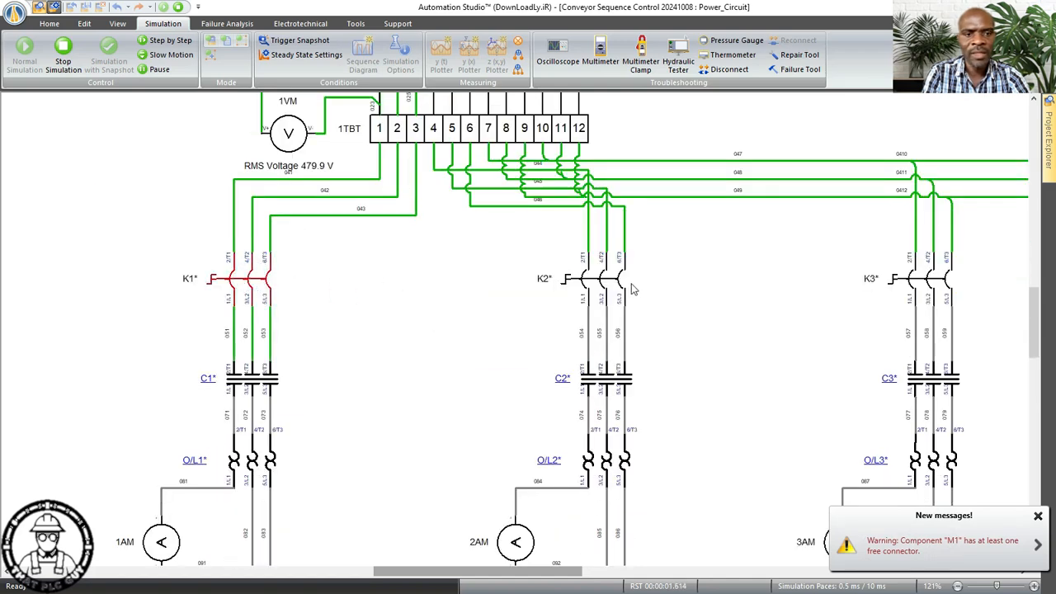
click(617, 278)
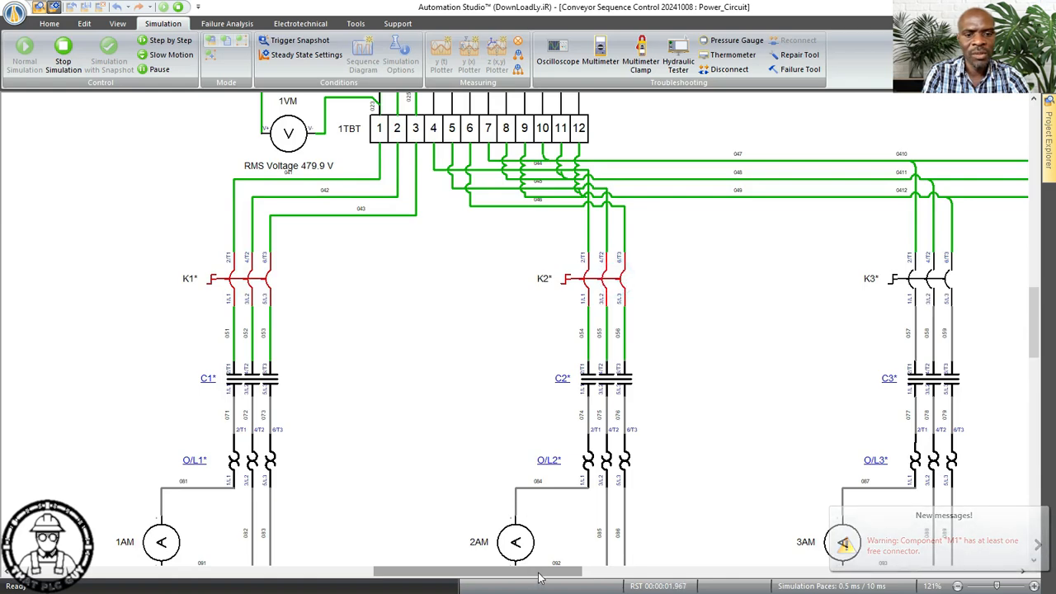
drag(543, 572, 599, 575)
click(667, 281)
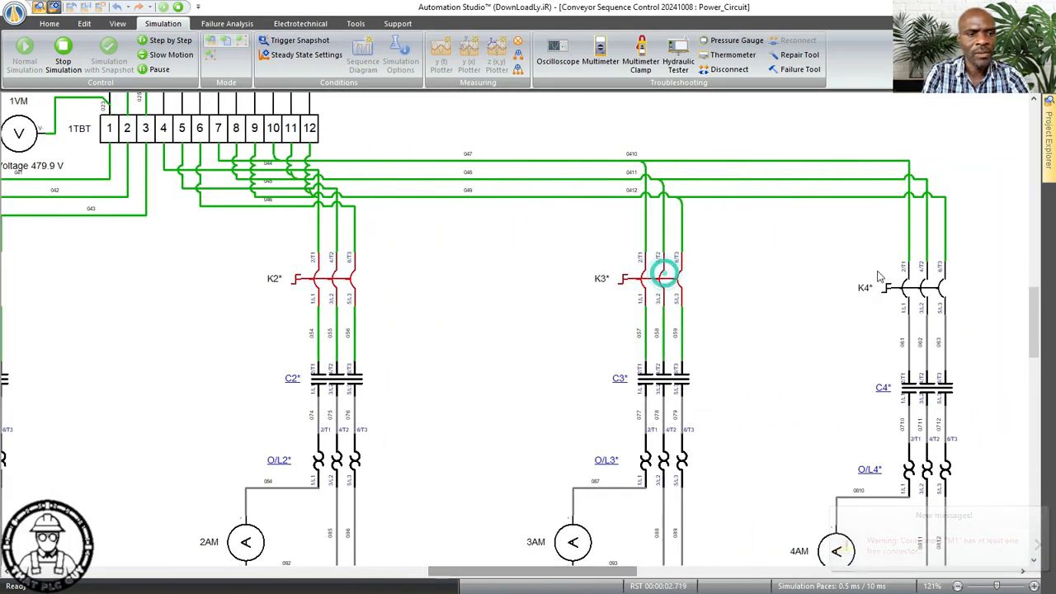
click(908, 287)
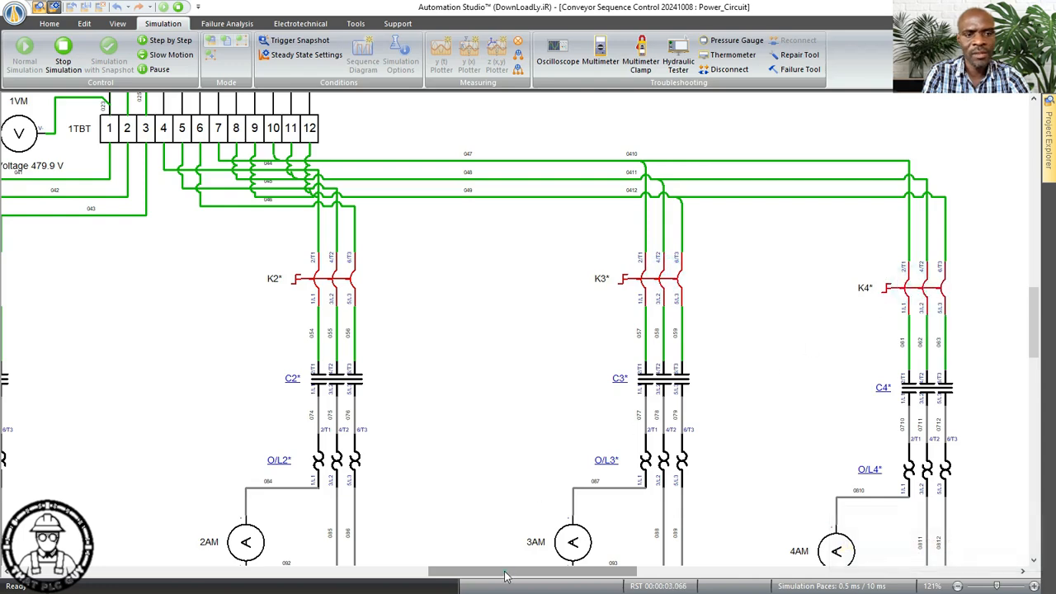
- Check the M1 fault branch in the power circuit and open the Conveyor_Control document of the project
drag(506, 575, 441, 578)
scroll(486, 346, down, 3)
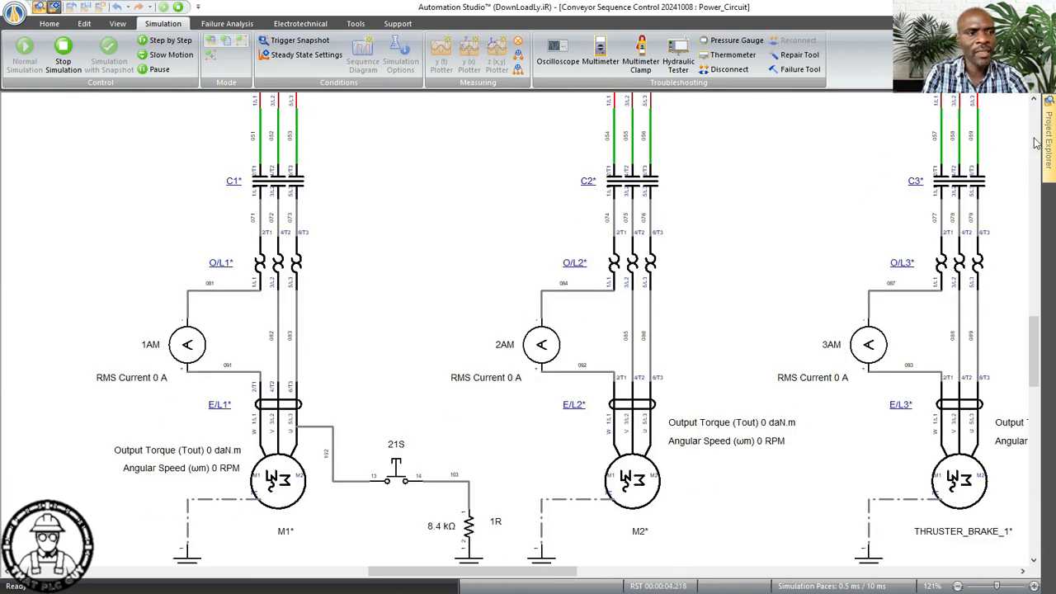
mouse_move(1048, 154)
double_click(979, 185)
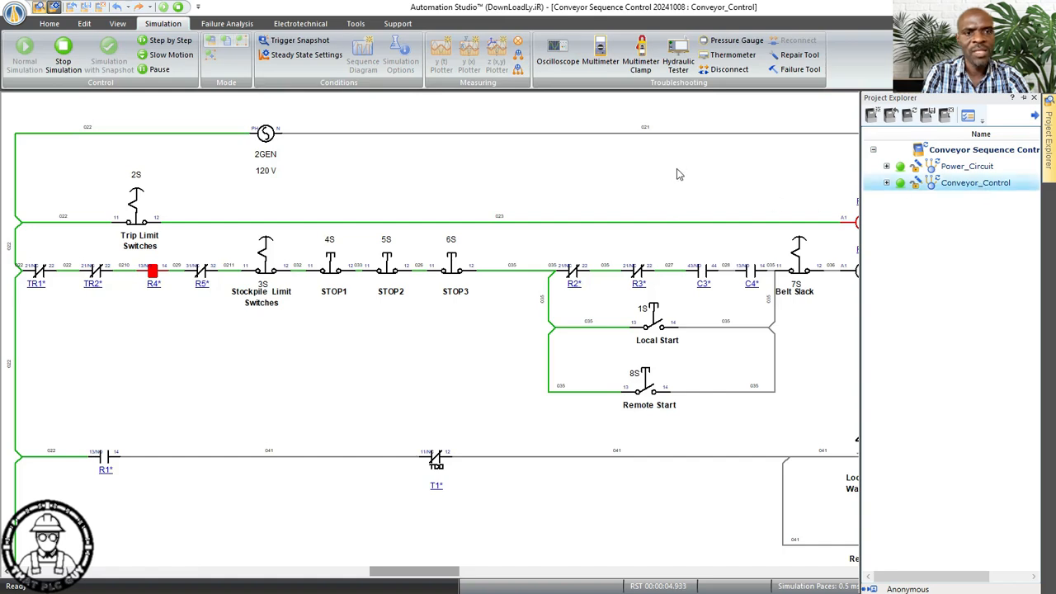
click(665, 174)
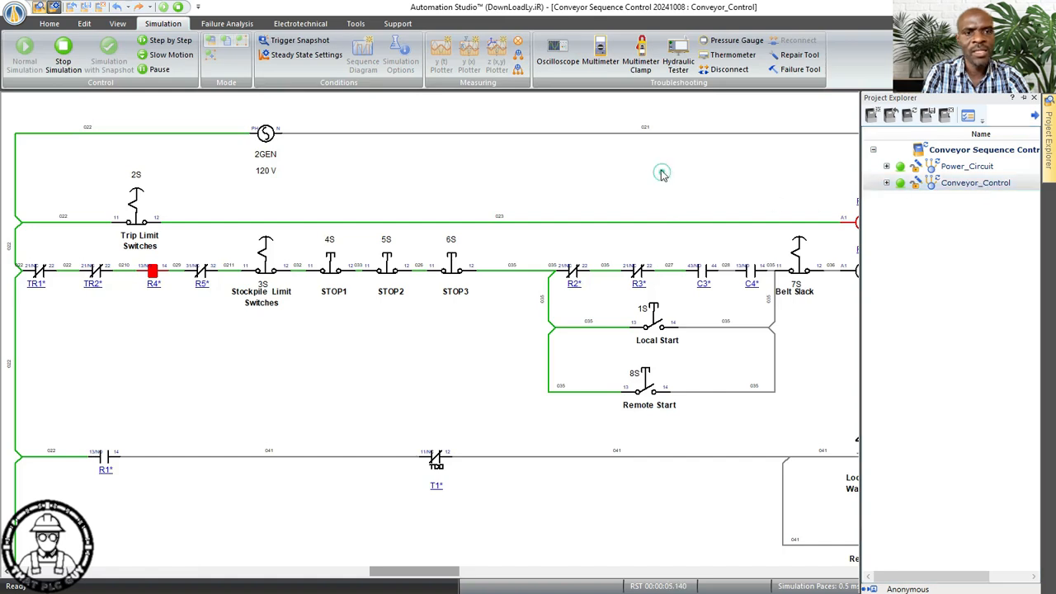
- Tile the Conveyor_Control and Power_Circuit documents vertically side by side
click(63, 47)
click(51, 23)
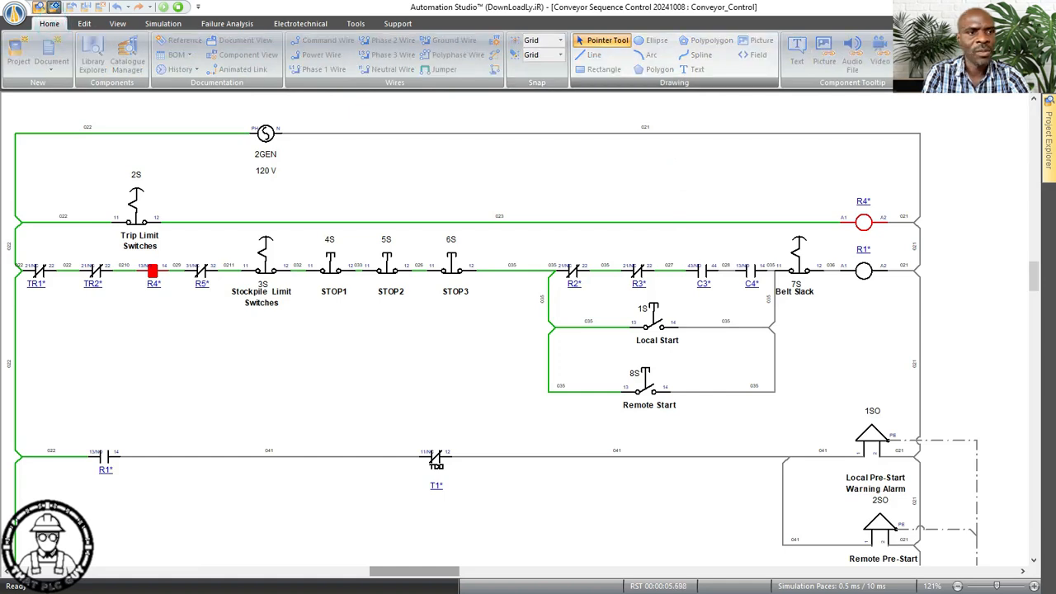
click(120, 23)
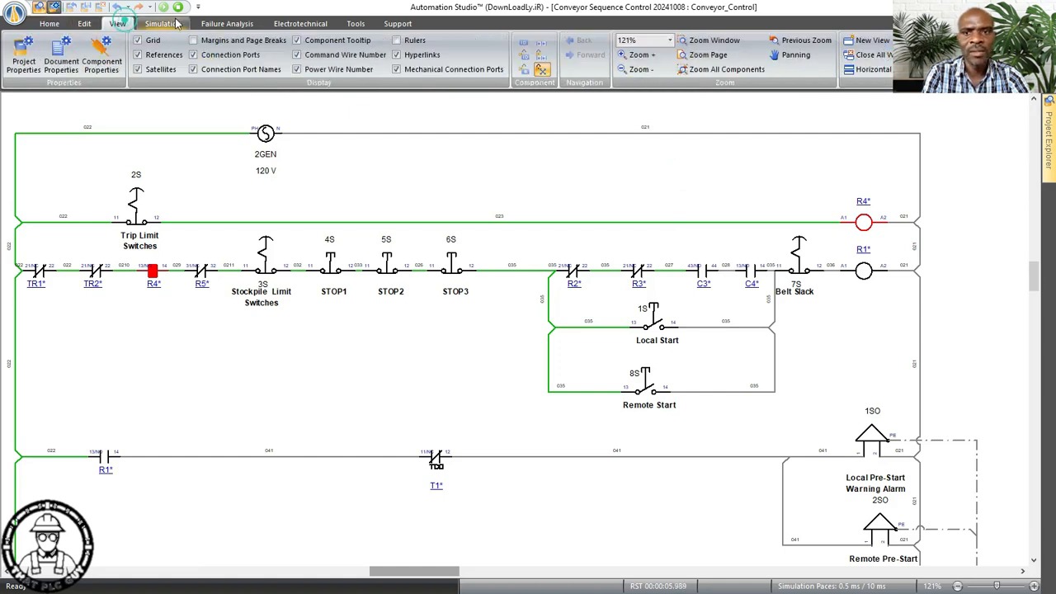
click(861, 69)
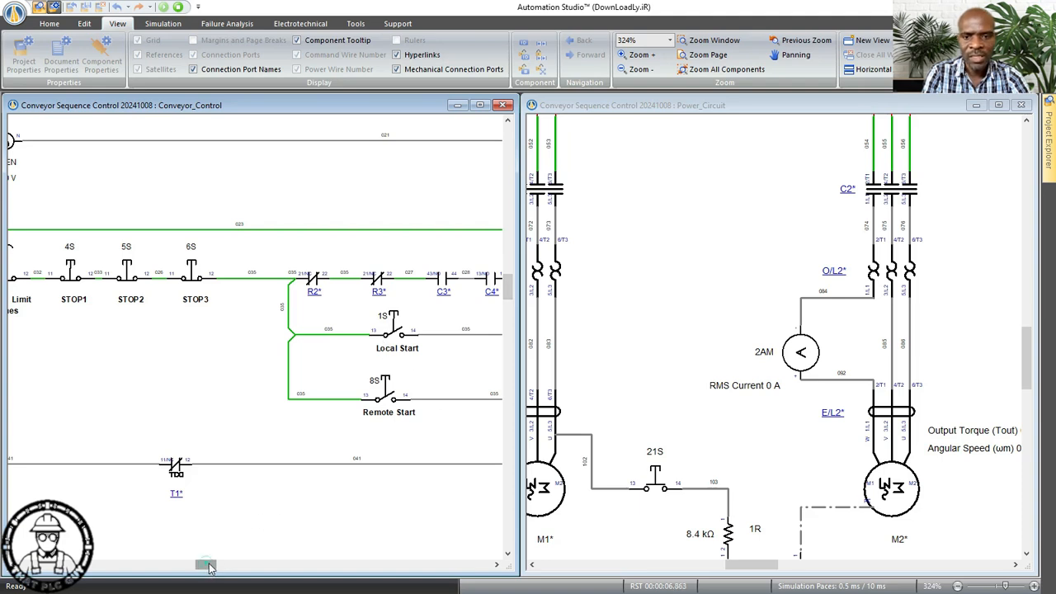
- Show the start buttons beside the M1 branch and close the Remote Start push button 8S
mouse_move(208, 566)
mouse_down()
mouse_move(231, 569)
mouse_move(209, 574)
mouse_up()
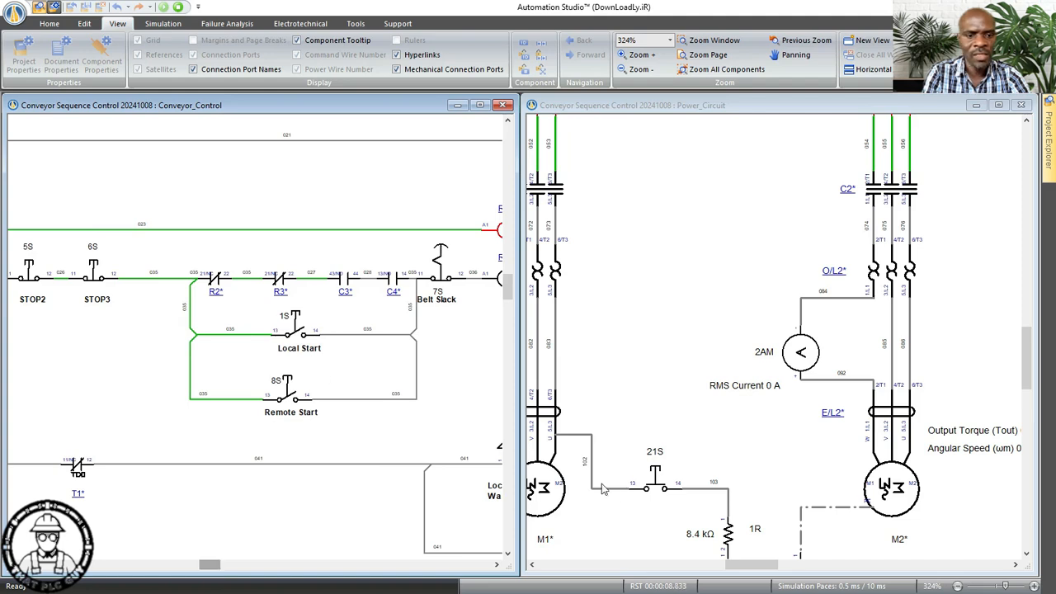
click(753, 566)
drag(771, 566, 746, 569)
scroll(784, 379, down, 4)
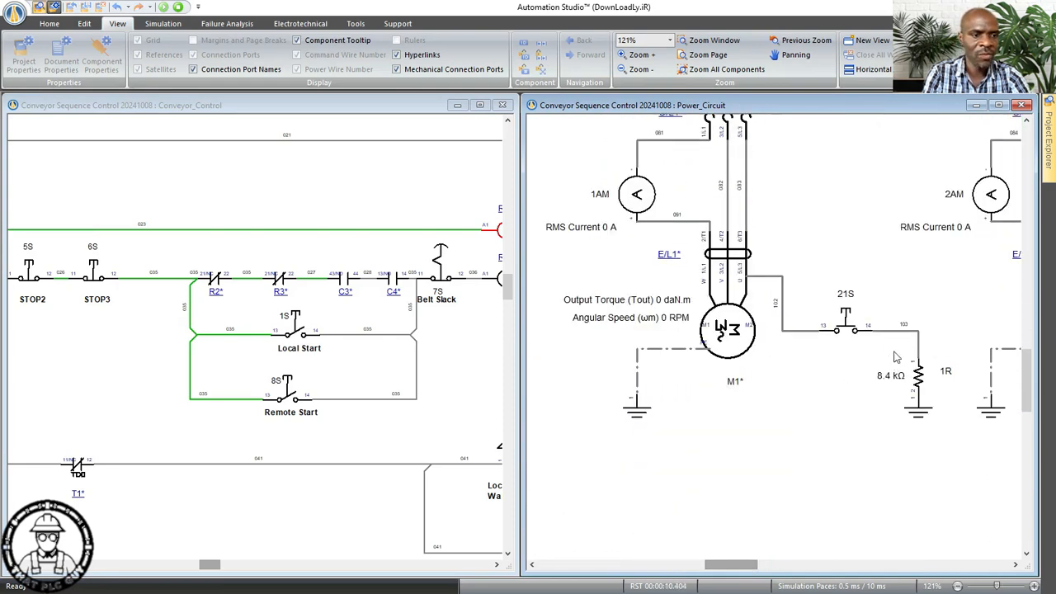
scroll(893, 365, up, 5)
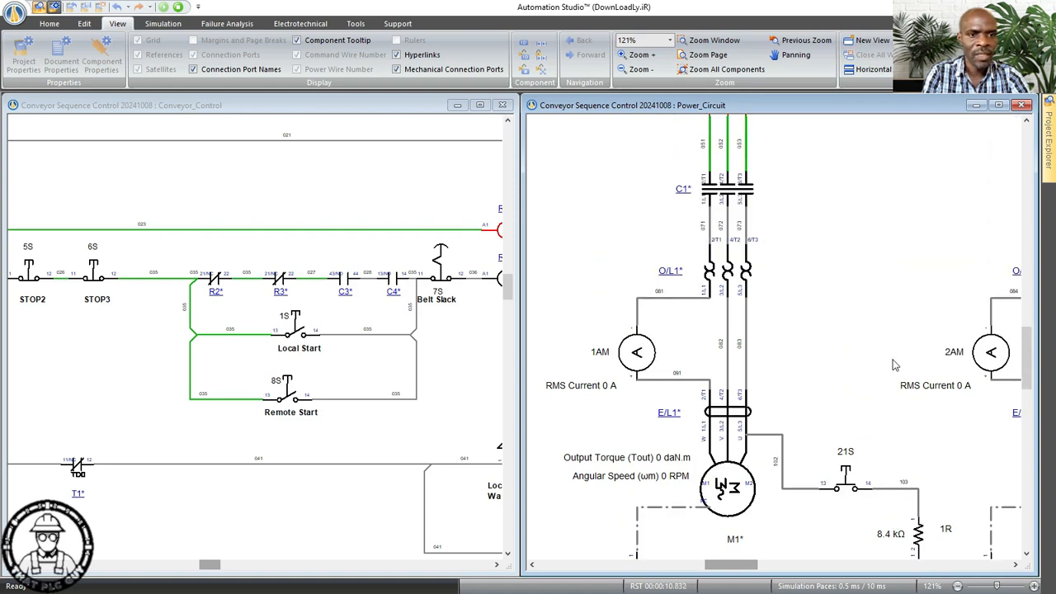
scroll(895, 365, up, 1)
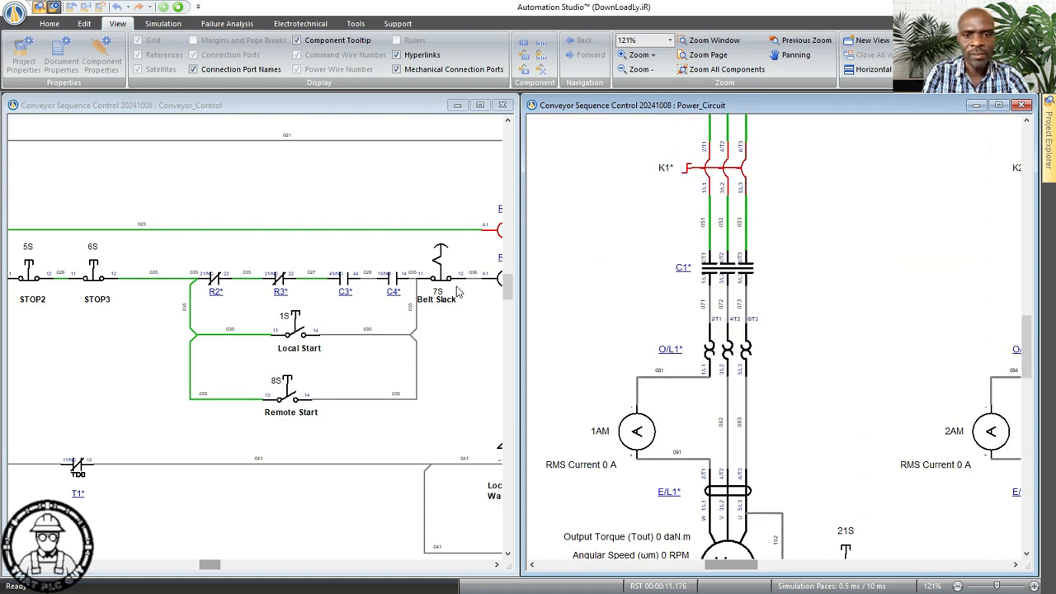
click(289, 408)
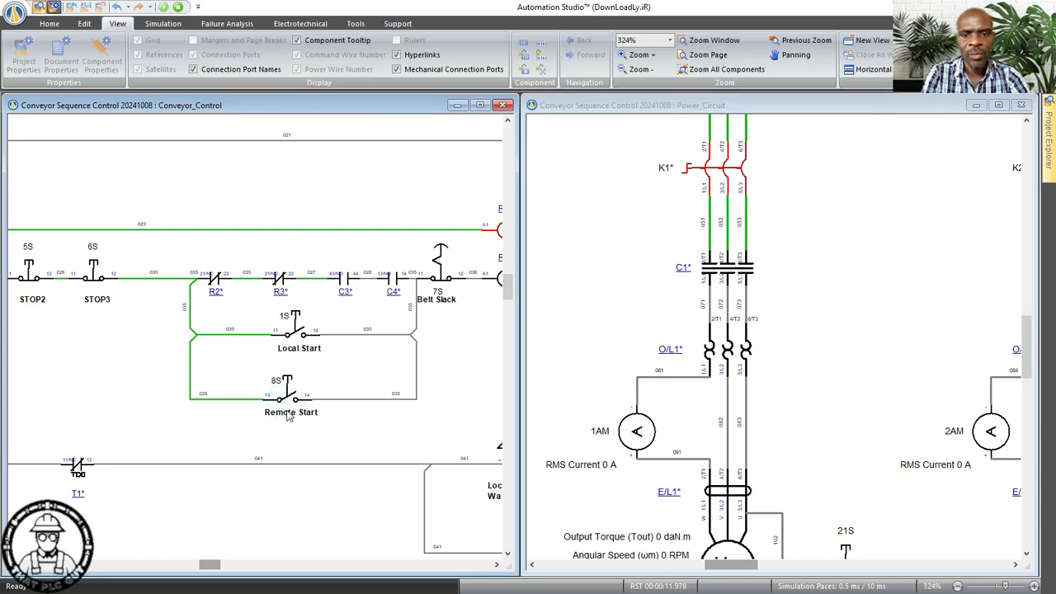
click(287, 394)
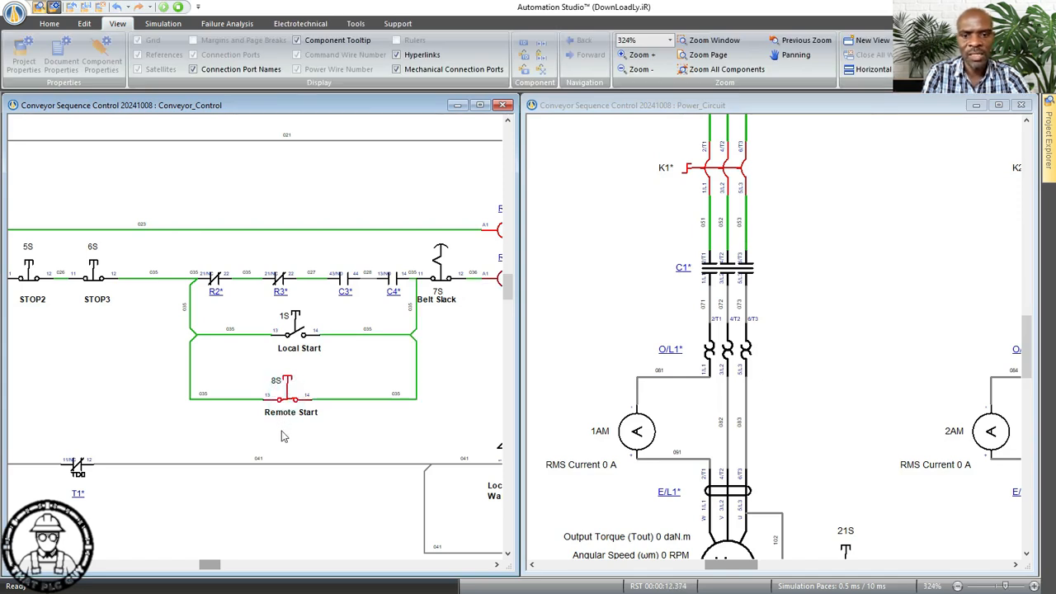
- Examine the pre-start warning alarms 1SO and 2SO and the timers T1 and T5 in the control circuit
scroll(353, 359, down, 3)
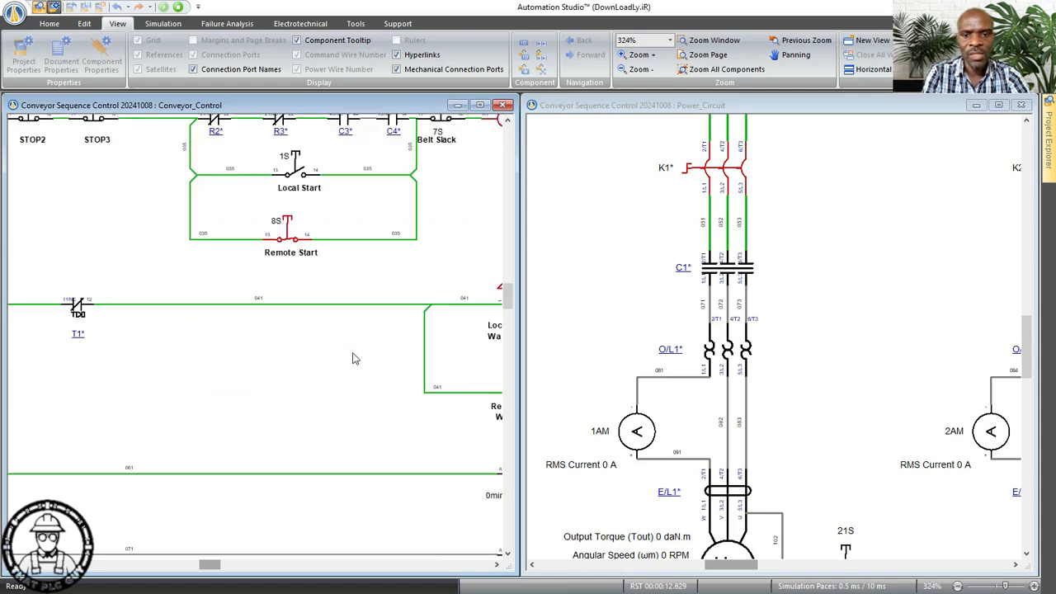
scroll(353, 358, down, 2)
scroll(353, 358, down, 2)
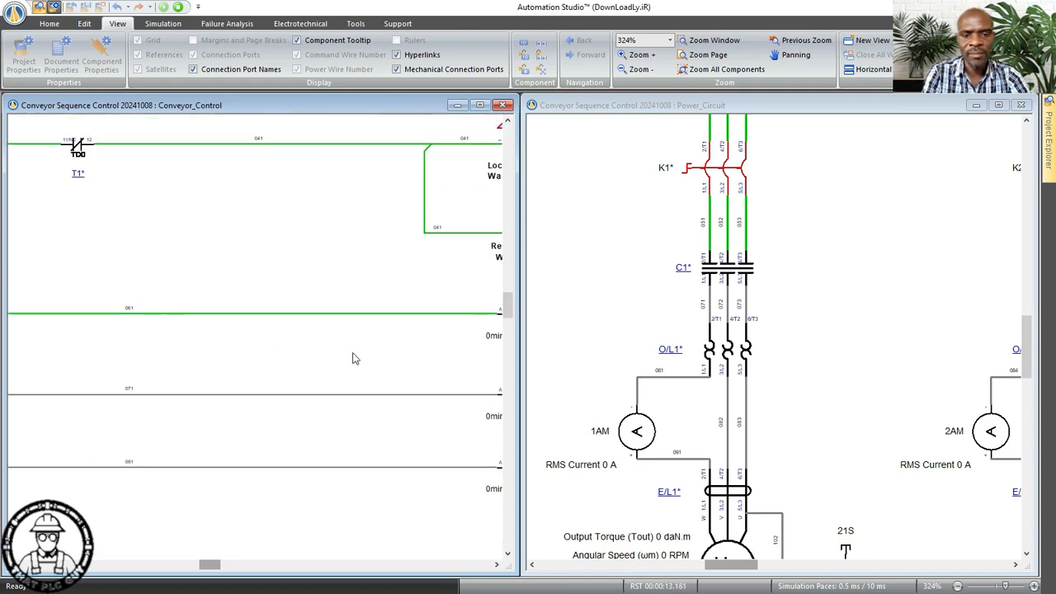
scroll(344, 386, up, 1)
scroll(345, 381, up, 1)
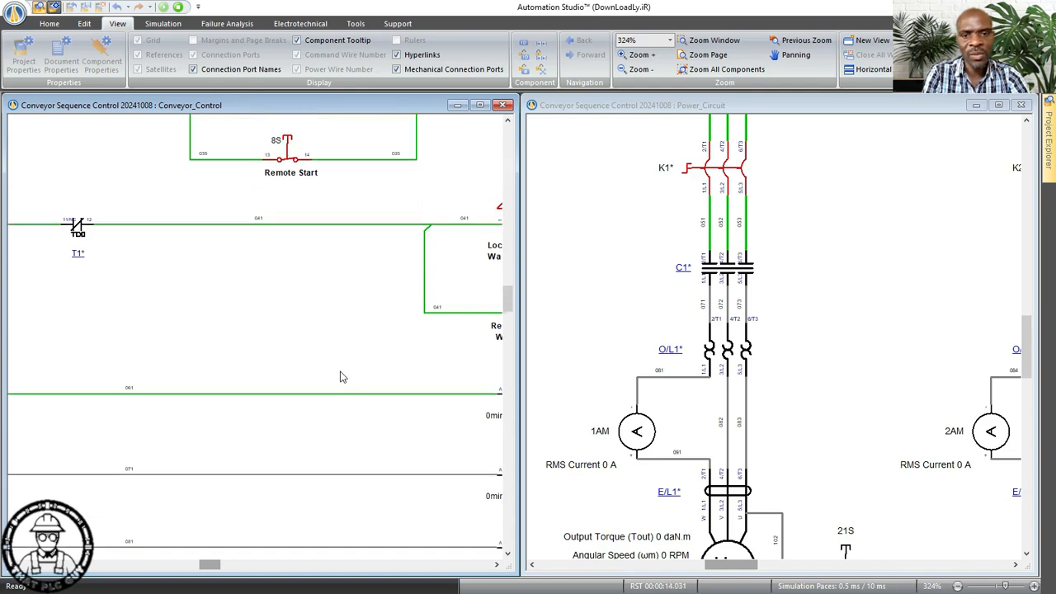
scroll(343, 377, up, 1)
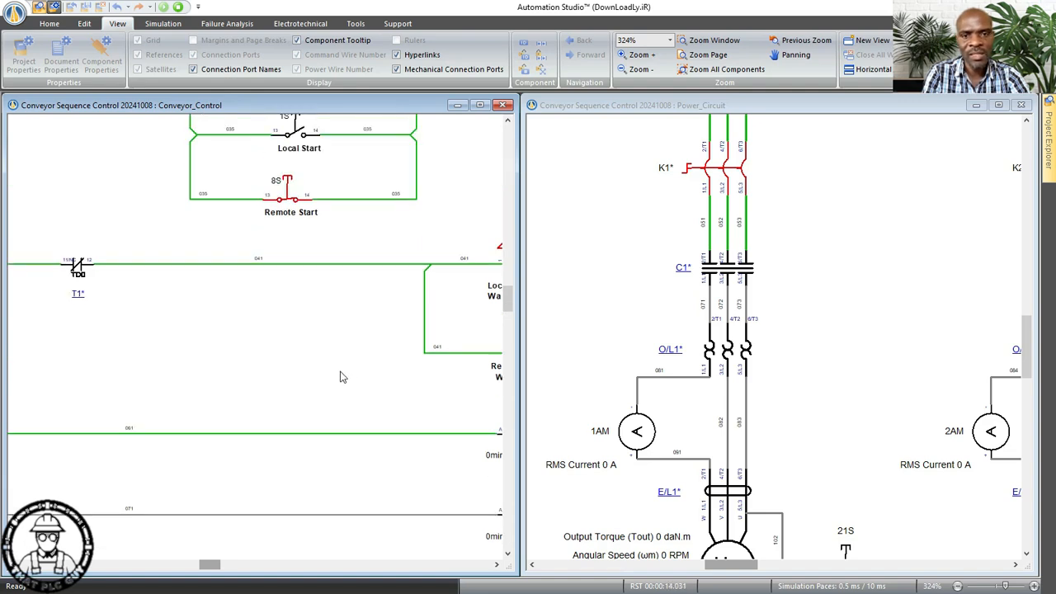
click(220, 567)
mouse_move(221, 568)
mouse_down()
mouse_move(230, 570)
mouse_move(219, 570)
mouse_up()
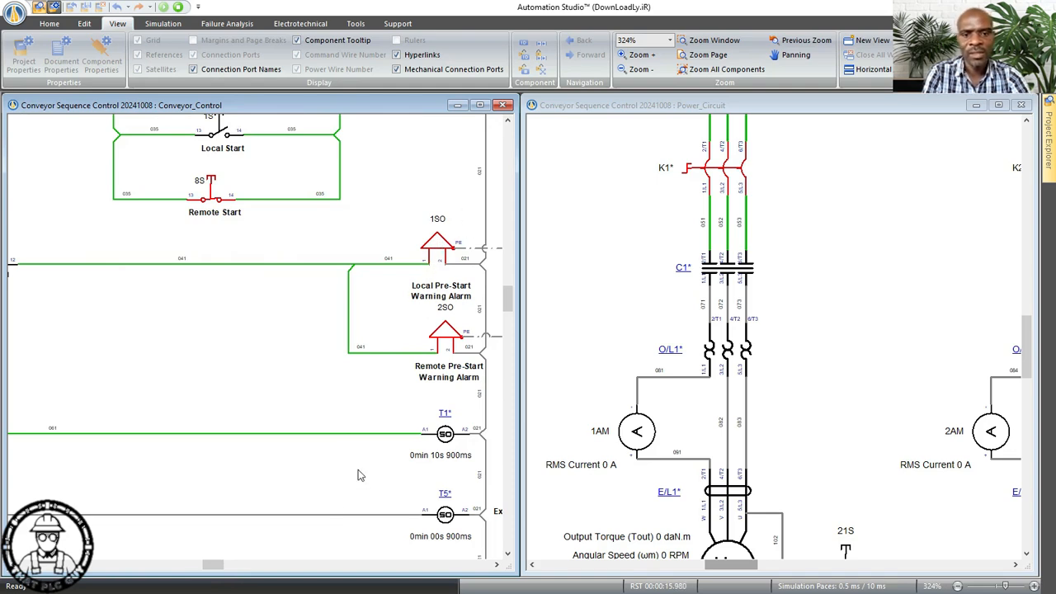
drag(216, 566, 217, 567)
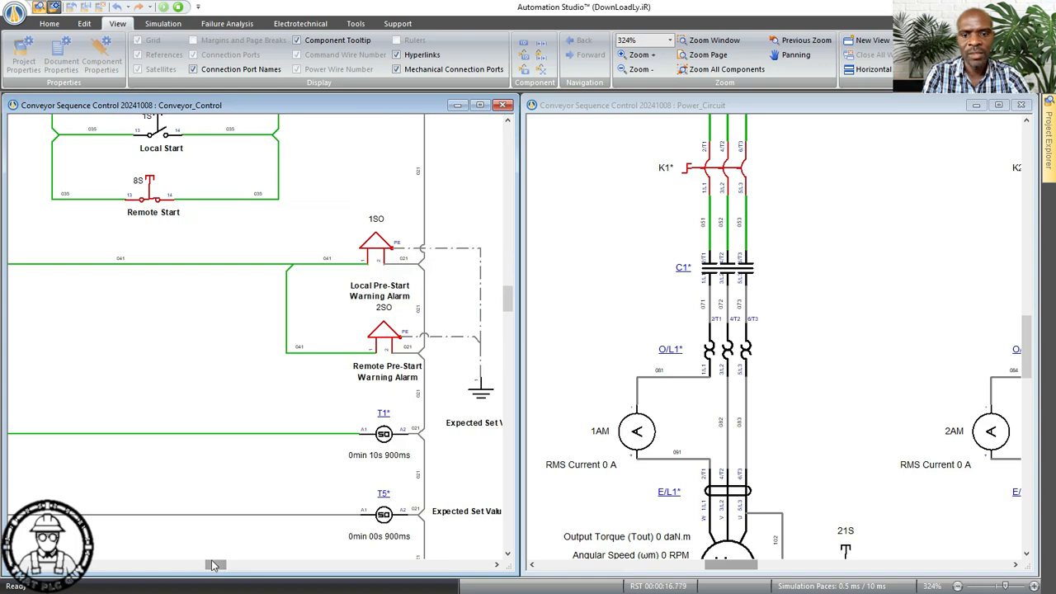
drag(213, 565, 220, 565)
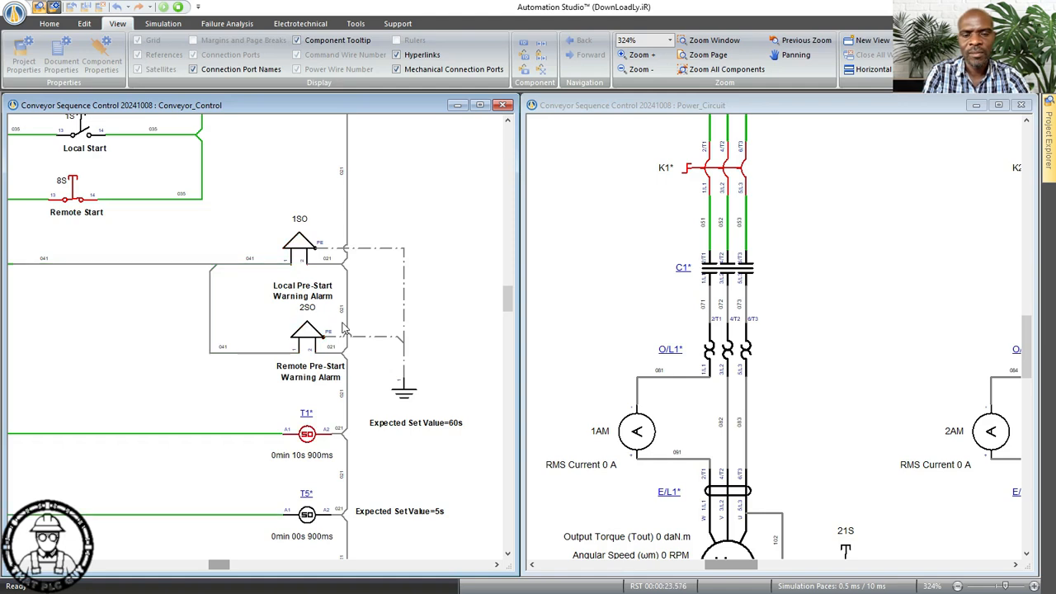
- Check the sequence in which contactors C1, C2 and C3 energize in the control circuit alongside the M1 branch
scroll(340, 379, down, 9)
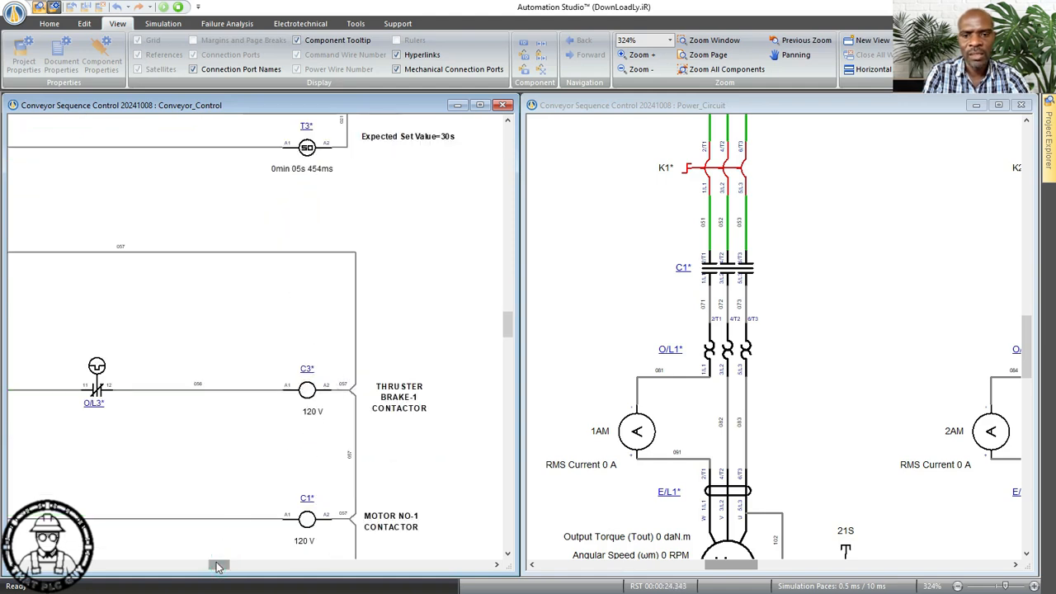
drag(221, 566, 224, 566)
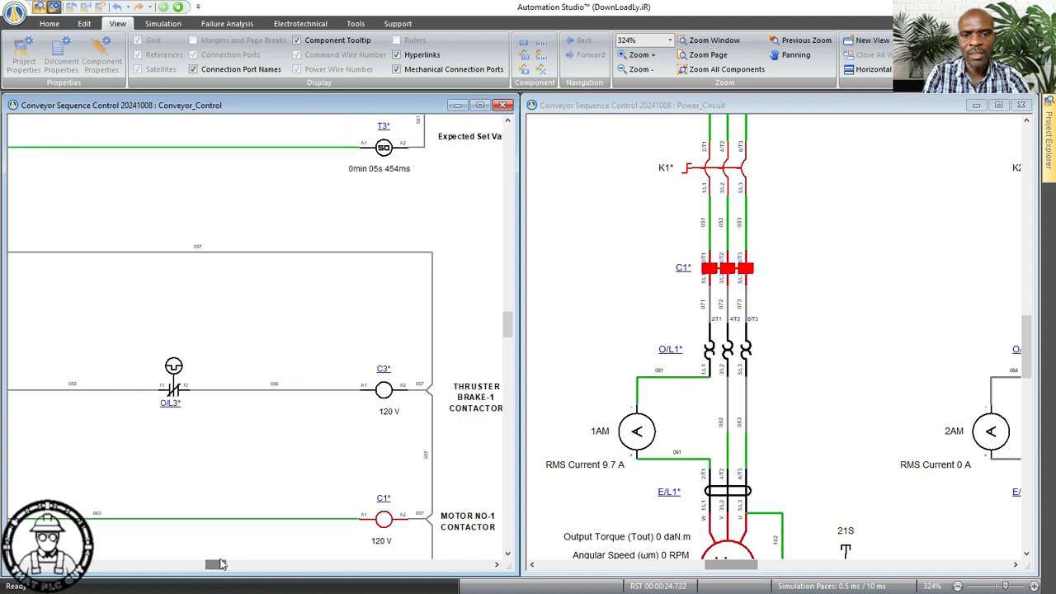
scroll(320, 371, down, 3)
scroll(320, 371, down, 1)
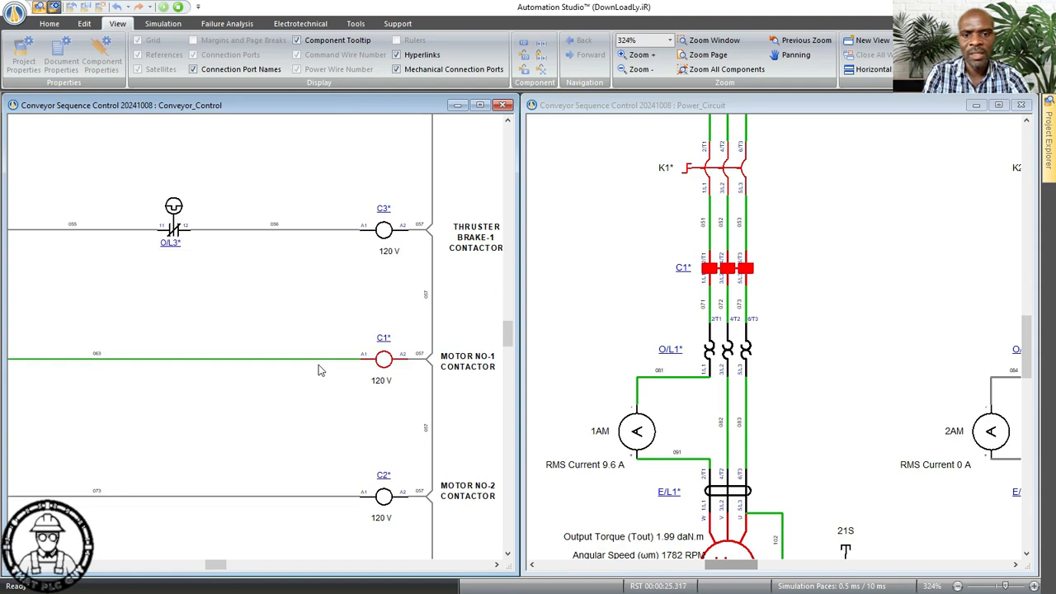
scroll(320, 371, down, 1)
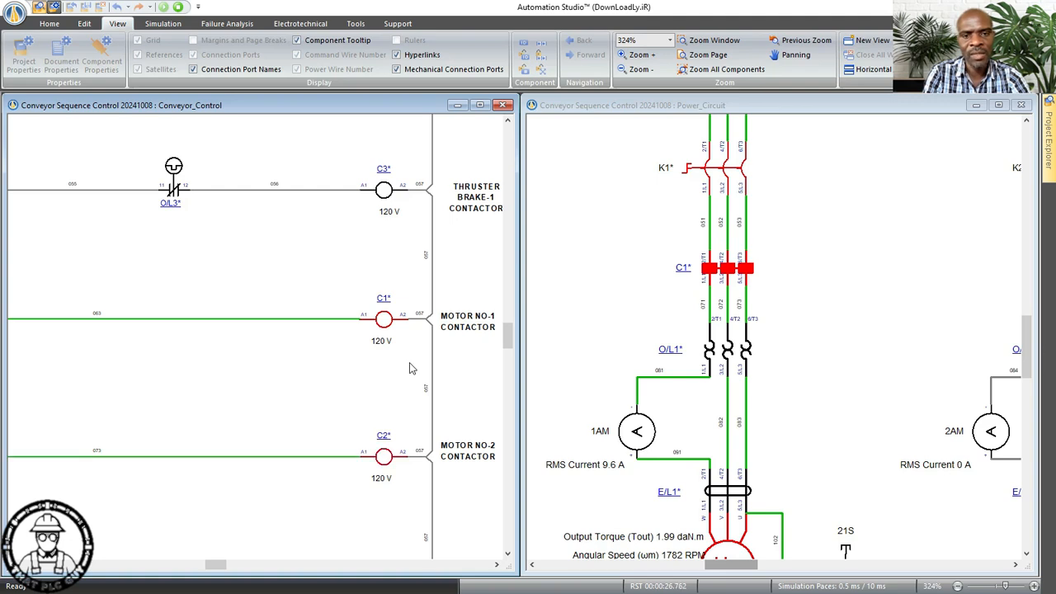
scroll(412, 369, down, 1)
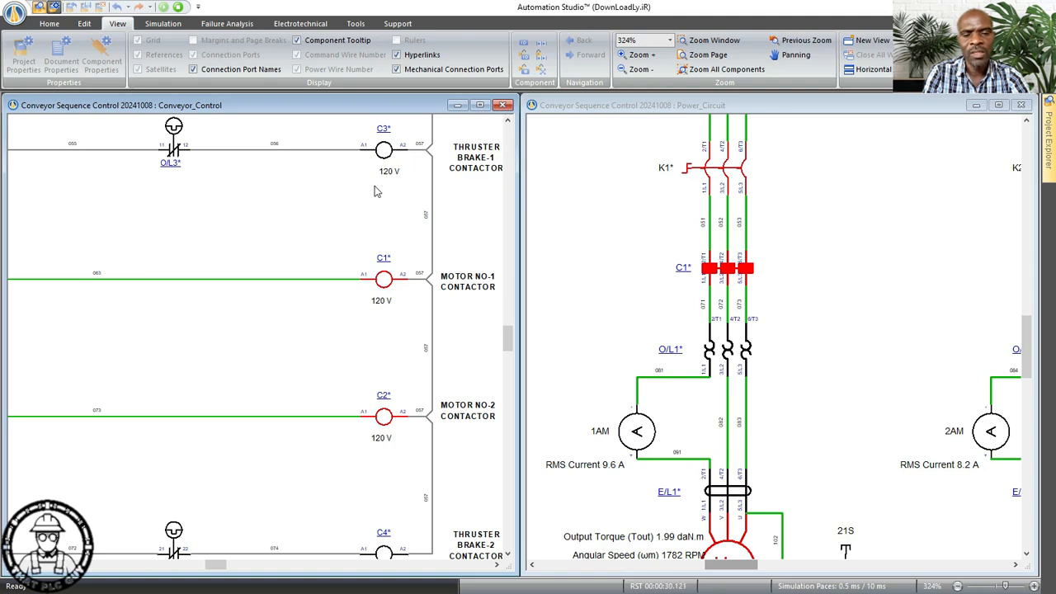
- Release the Remote Start push button 8S and show its rung with the R2, R3, C3 and C4 contacts
scroll(374, 191, up, 8)
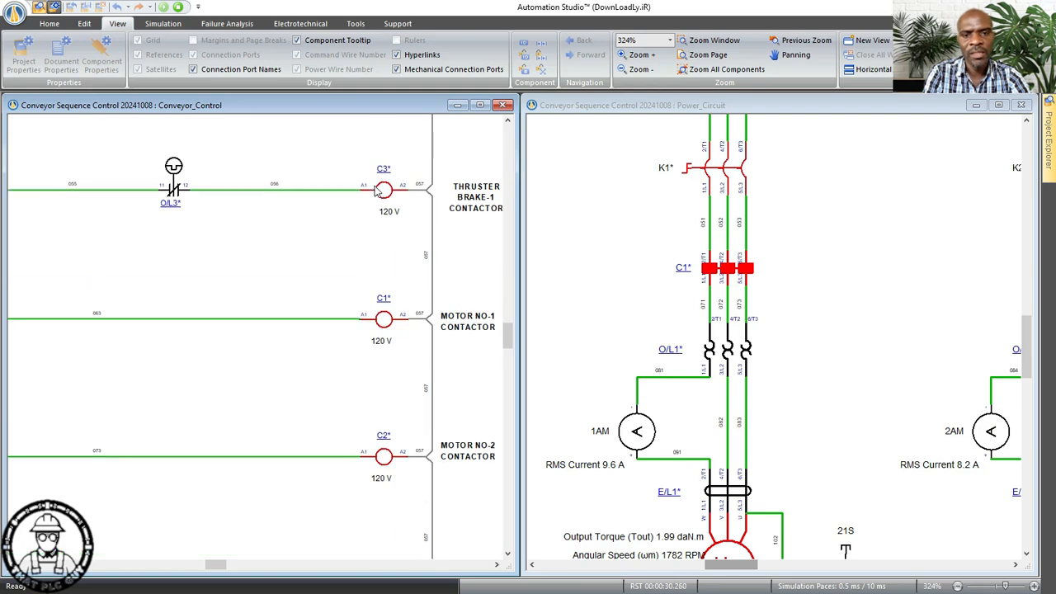
scroll(375, 191, up, 9)
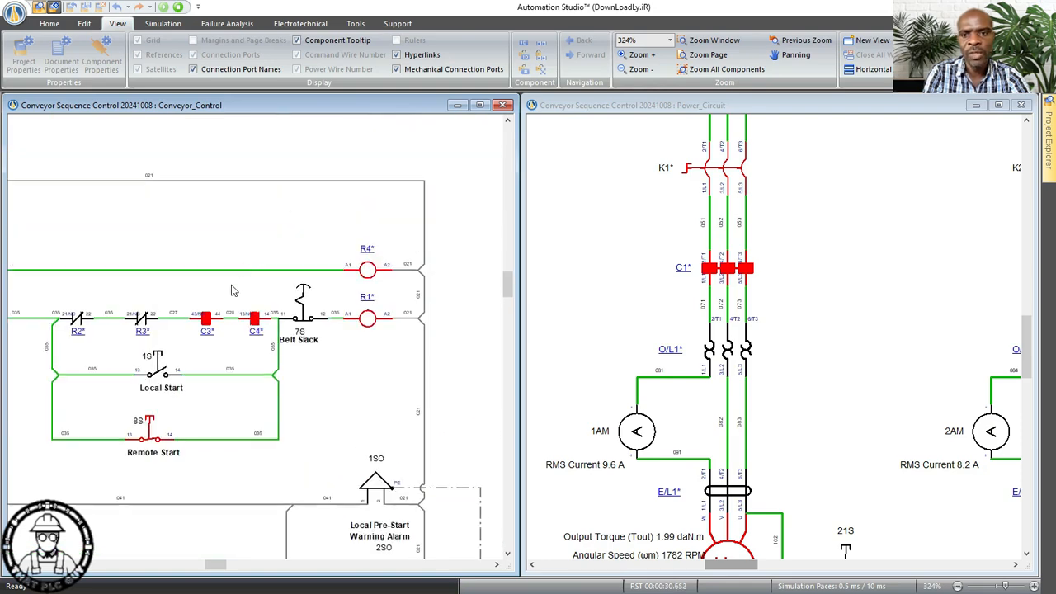
click(148, 402)
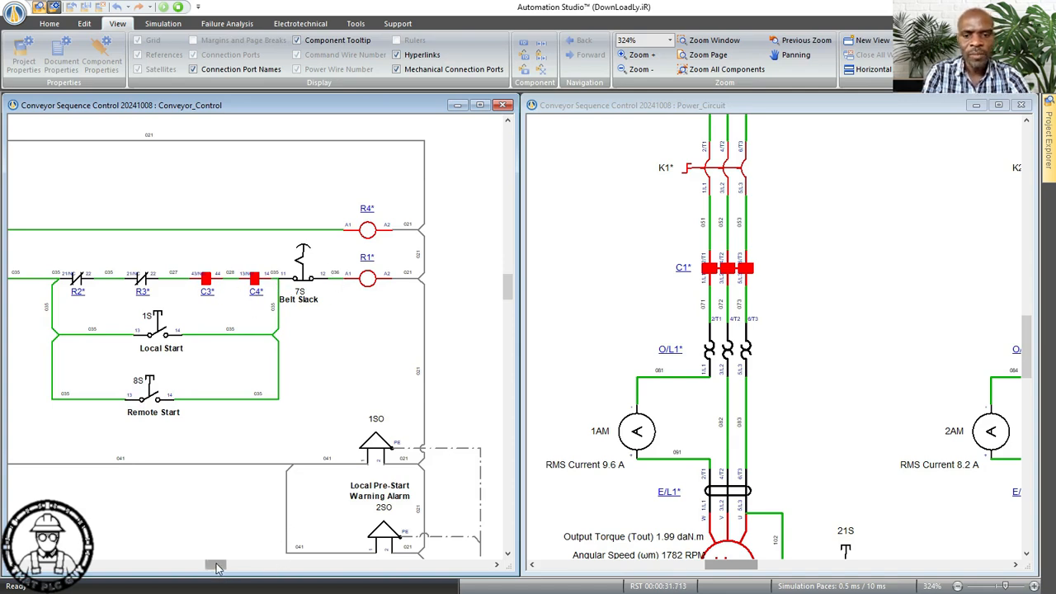
mouse_move(218, 567)
mouse_down()
mouse_move(250, 574)
mouse_move(212, 577)
mouse_up()
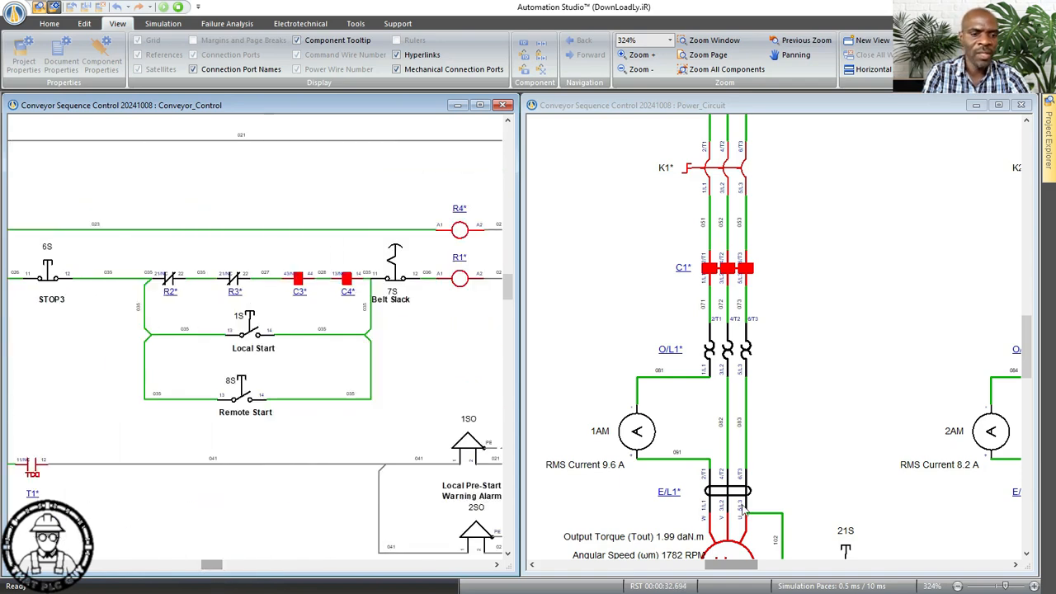
- Close push button 21S to connect motor M1's supply to earth through the 8.4 kΩ resistor 1R
scroll(771, 443, down, 3)
scroll(817, 404, up, 1)
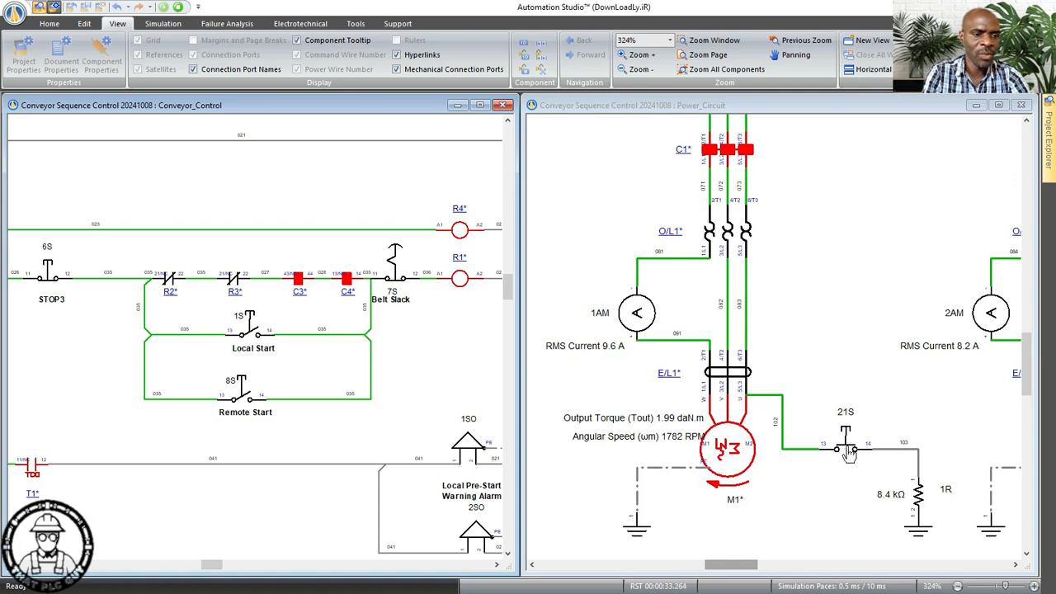
click(848, 453)
click(848, 453)
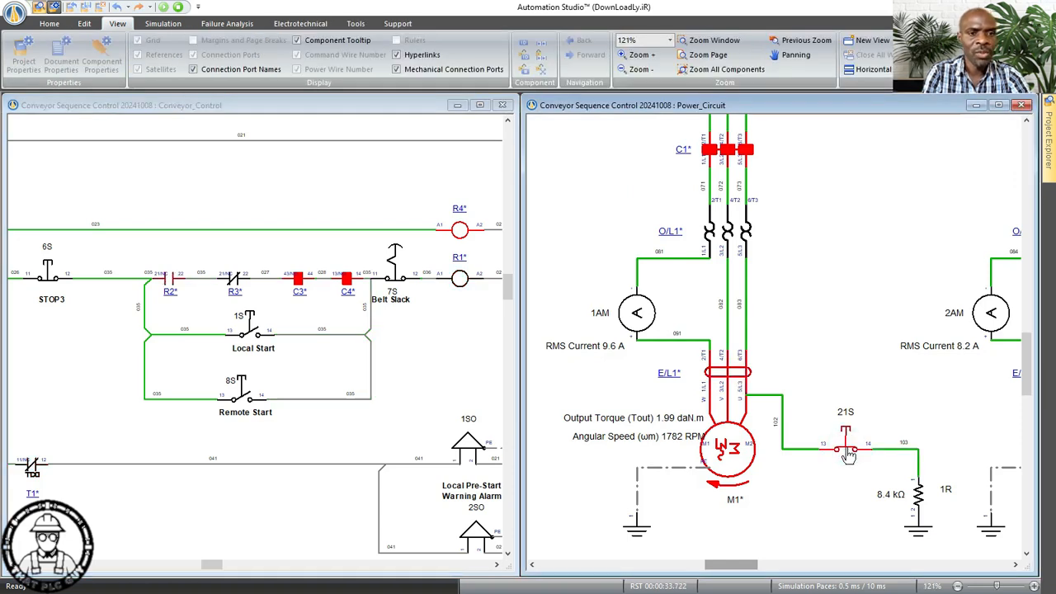
click(848, 452)
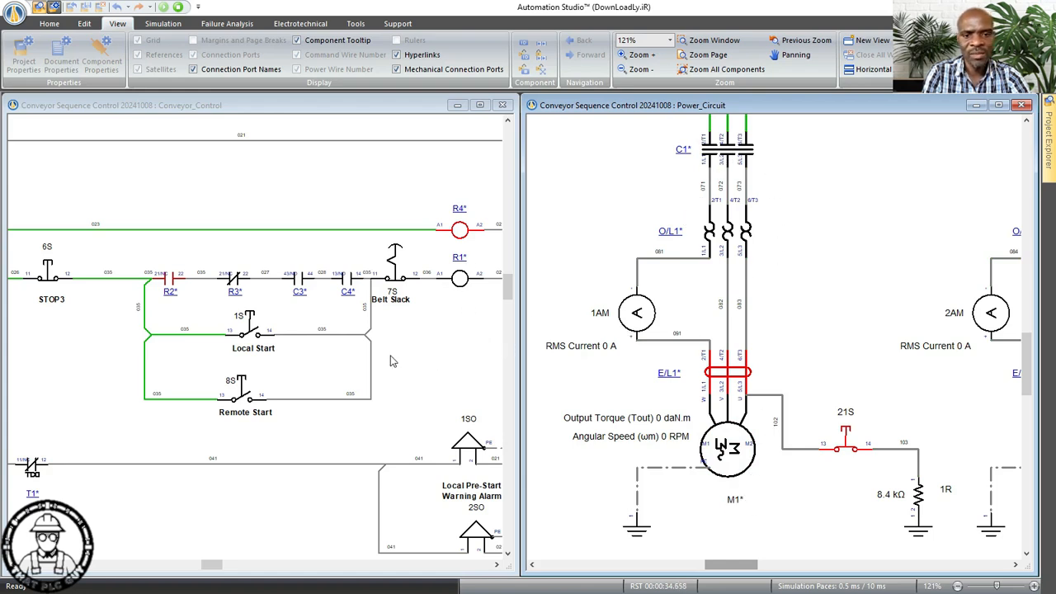
- Inspect the timer and contactor coils in the control circuit for their response to the M1 earth fault
scroll(392, 360, down, 1)
scroll(407, 320, down, 3)
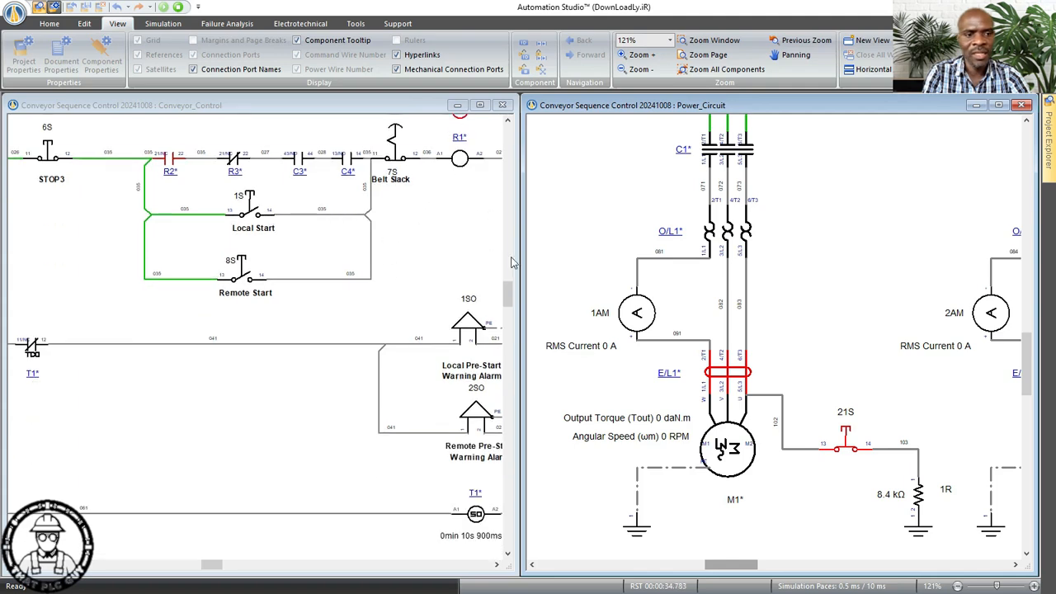
scroll(425, 398, down, 8)
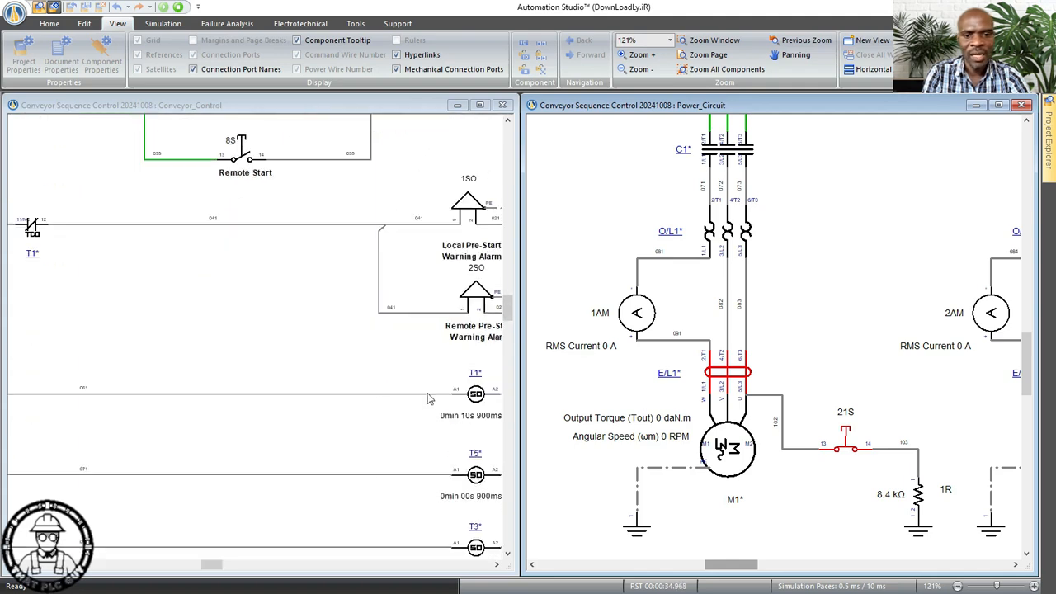
scroll(427, 399, down, 2)
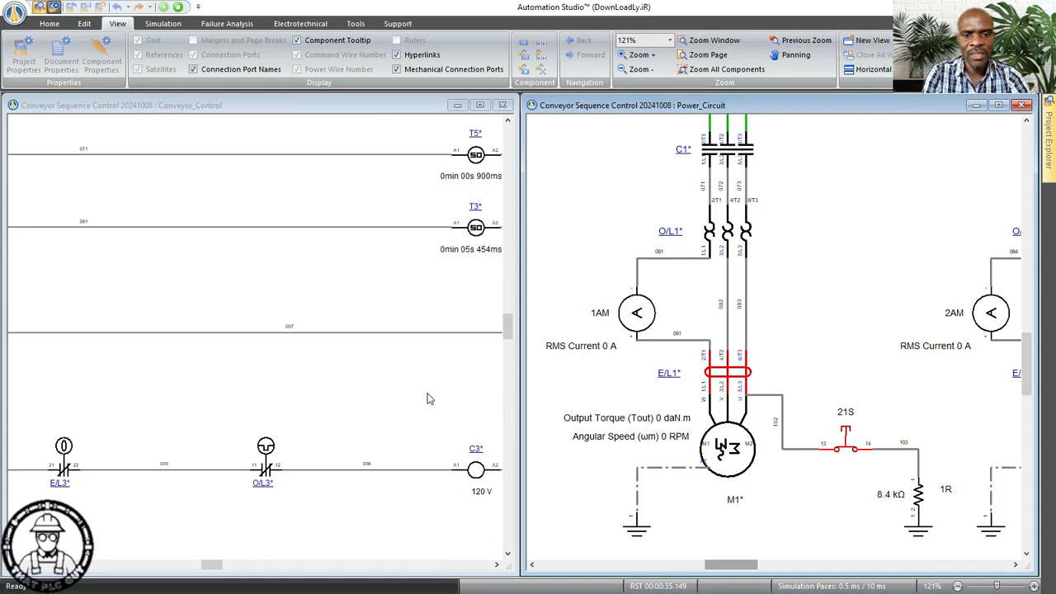
scroll(427, 399, down, 8)
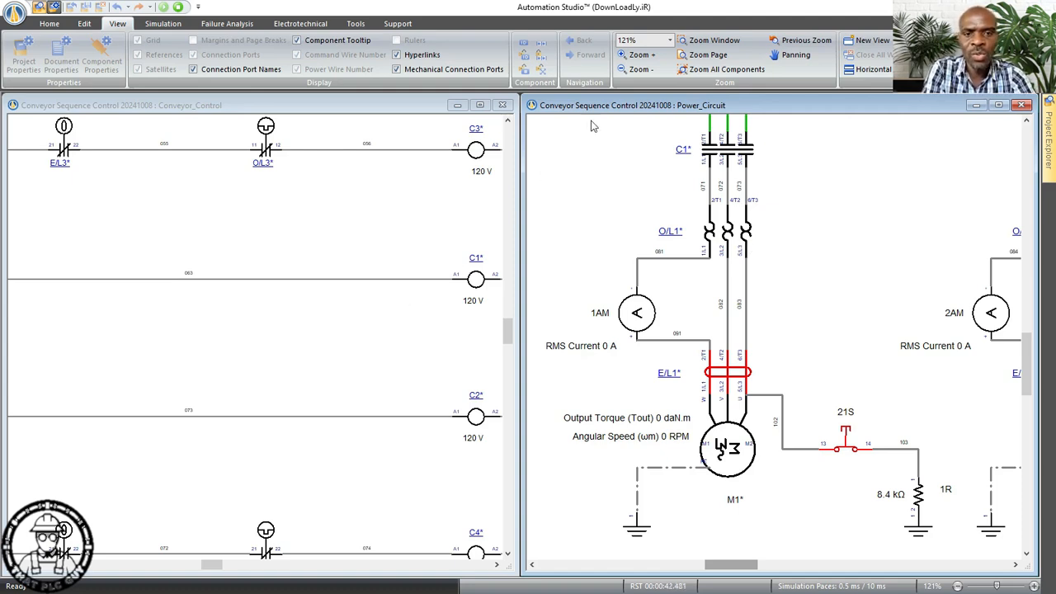
- Maximize the Conveyor_Control document and show the mode selector switch 9S with its Normal Mode and Test Mode rungs
scroll(400, 297, up, 3)
click(396, 105)
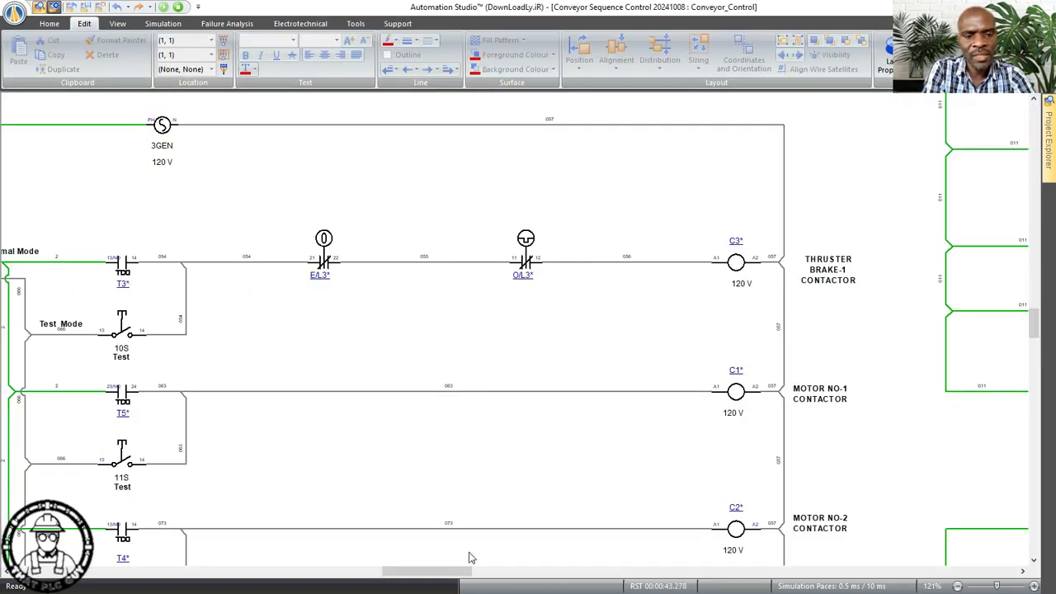
drag(431, 573, 423, 578)
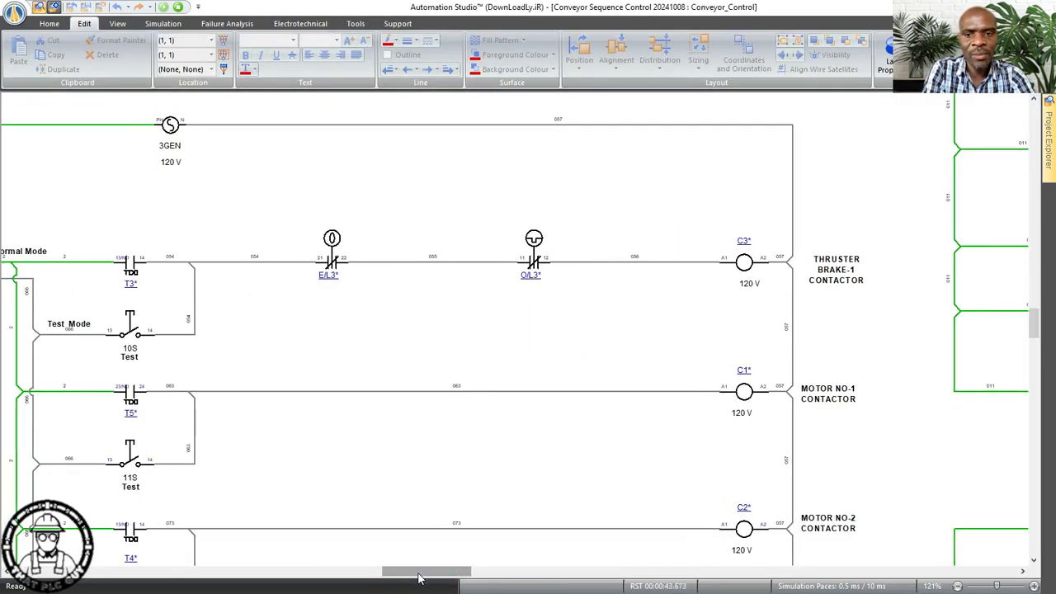
scroll(421, 577, left, 3)
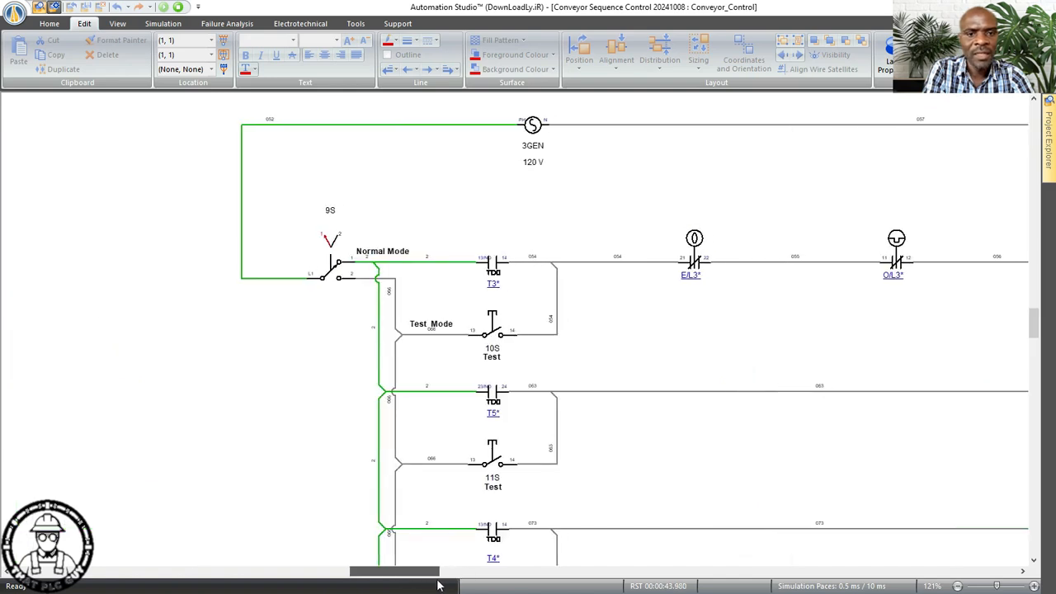
- Trace the control circuit from the 9S mode selector and contactor rungs back to the start rung feeding relay R1
scroll(438, 586, right, 4)
drag(445, 579, 438, 581)
scroll(602, 201, up, 5)
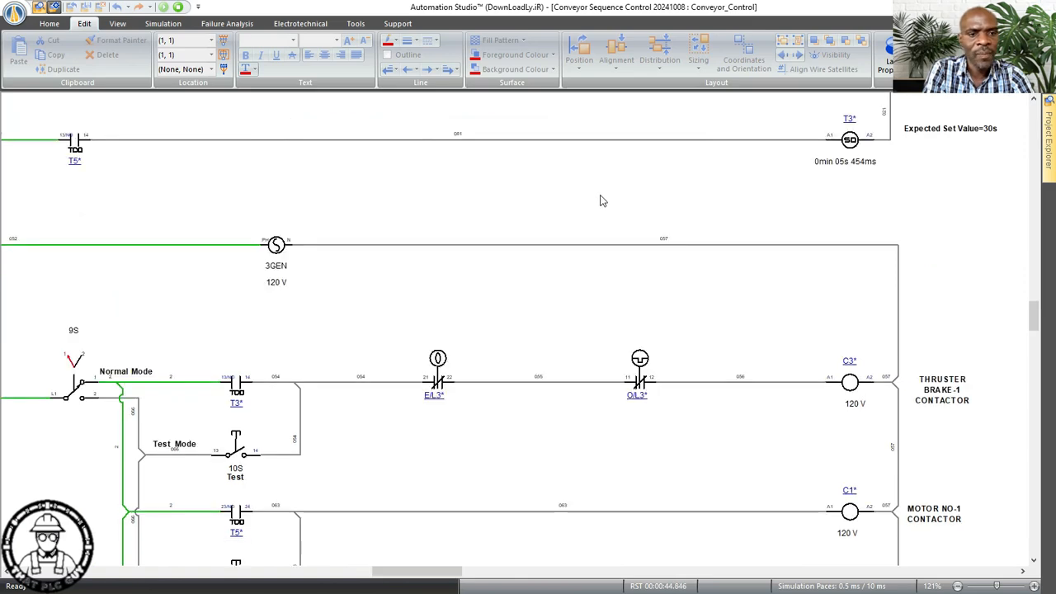
scroll(640, 306, up, 3)
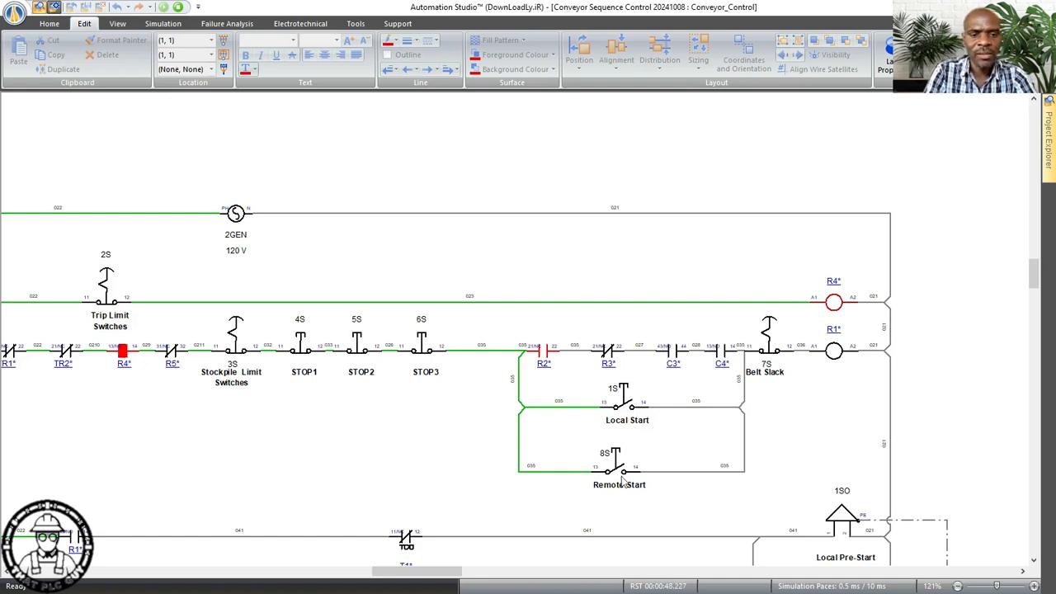
scroll(577, 511, down, 1)
drag(441, 575, 434, 575)
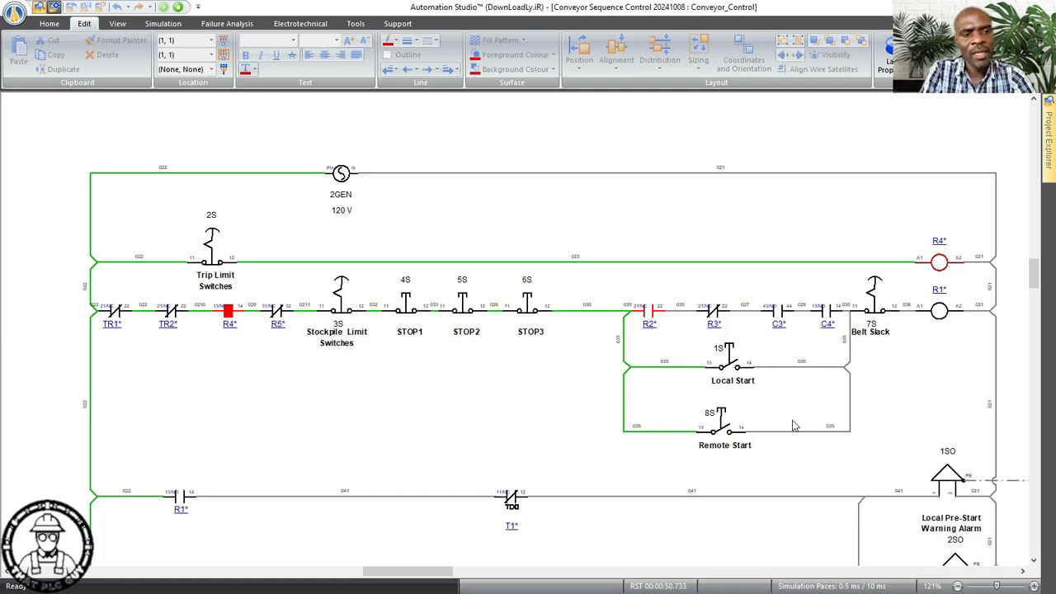
- Open the Power_Circuit document and show motor M1's feeder from earth fault relay E/L1 up to circuit breaker K1
mouse_move(1046, 164)
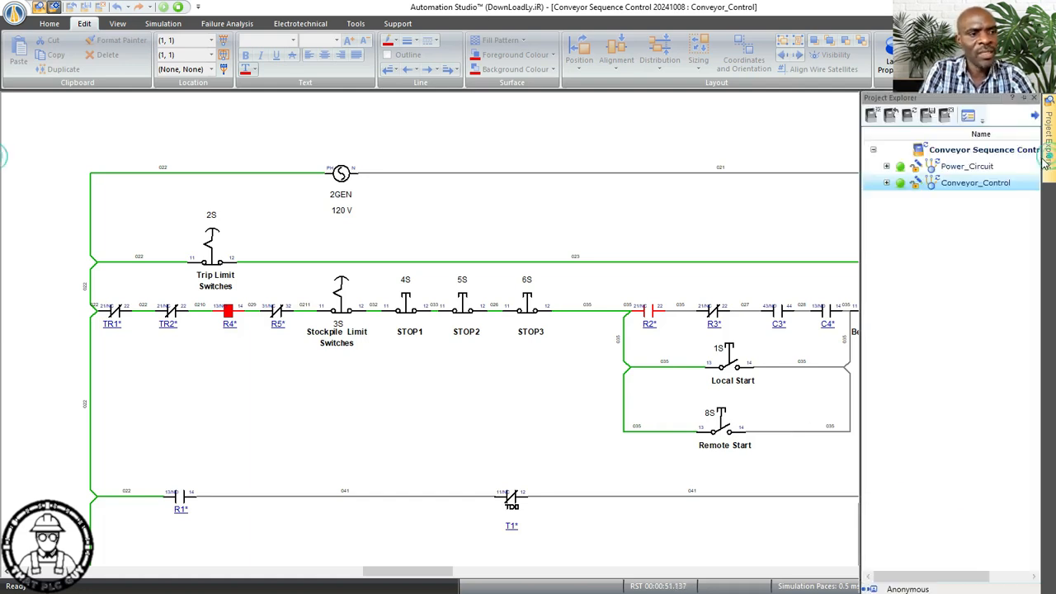
double_click(967, 165)
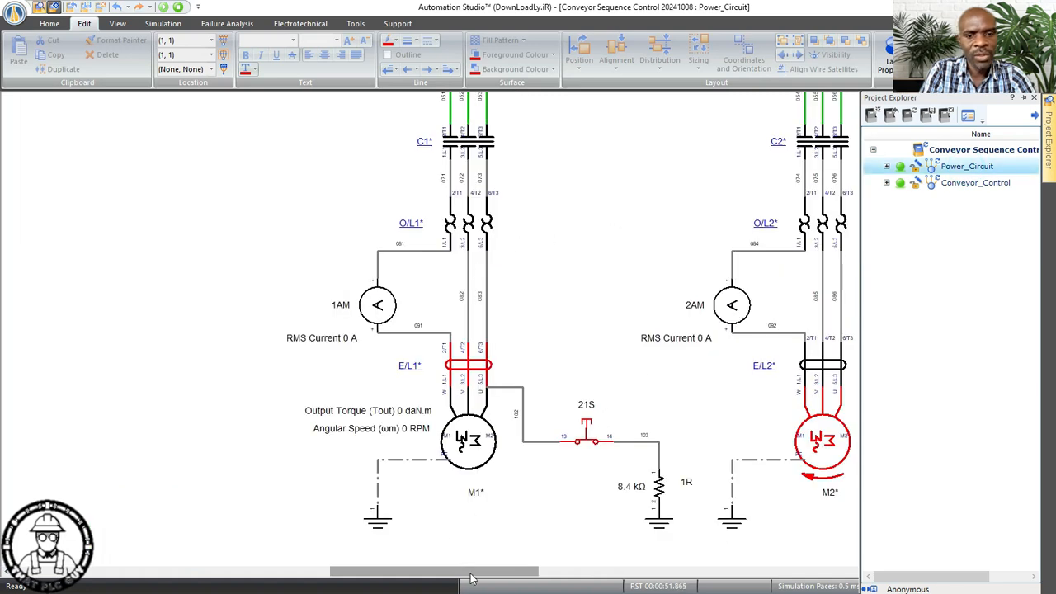
drag(470, 579, 492, 579)
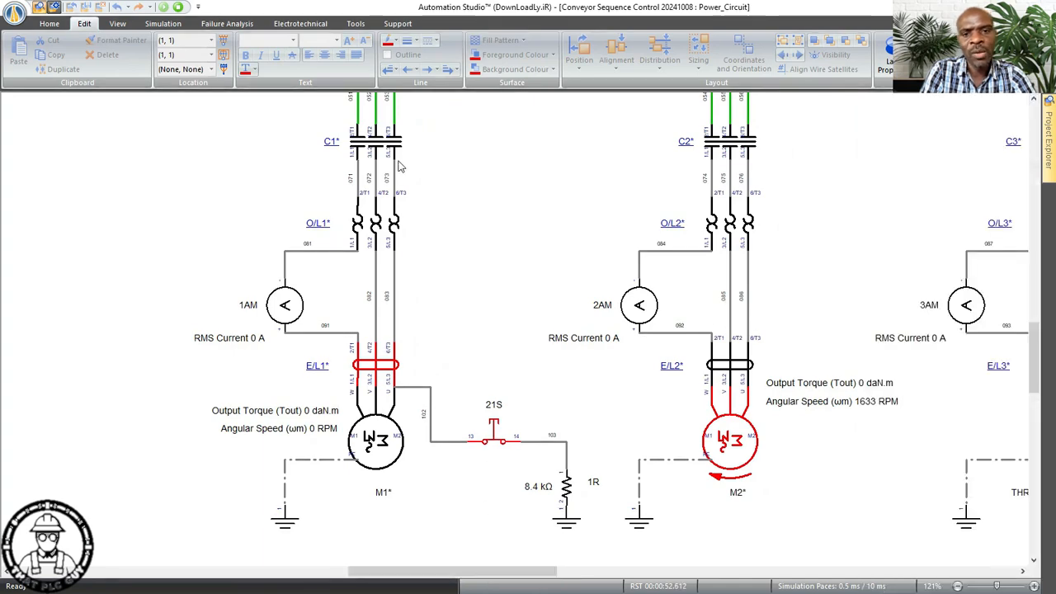
scroll(400, 167, up, 1)
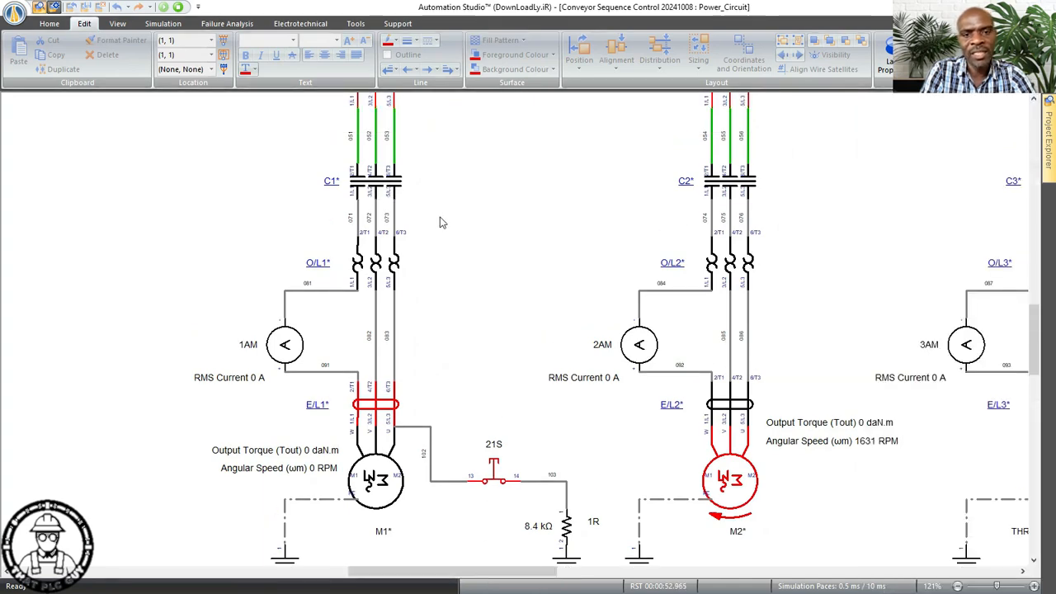
scroll(438, 219, up, 4)
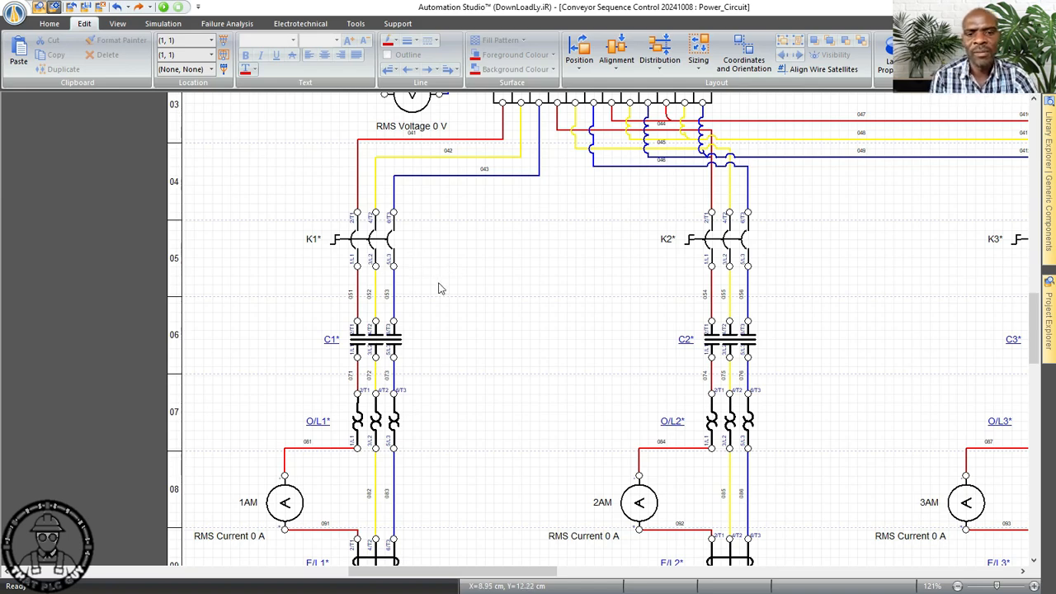
- Add the circled switch-contact symbol as Primary Command 1 of circuit breaker K1 and apply the configuration
double_click(387, 240)
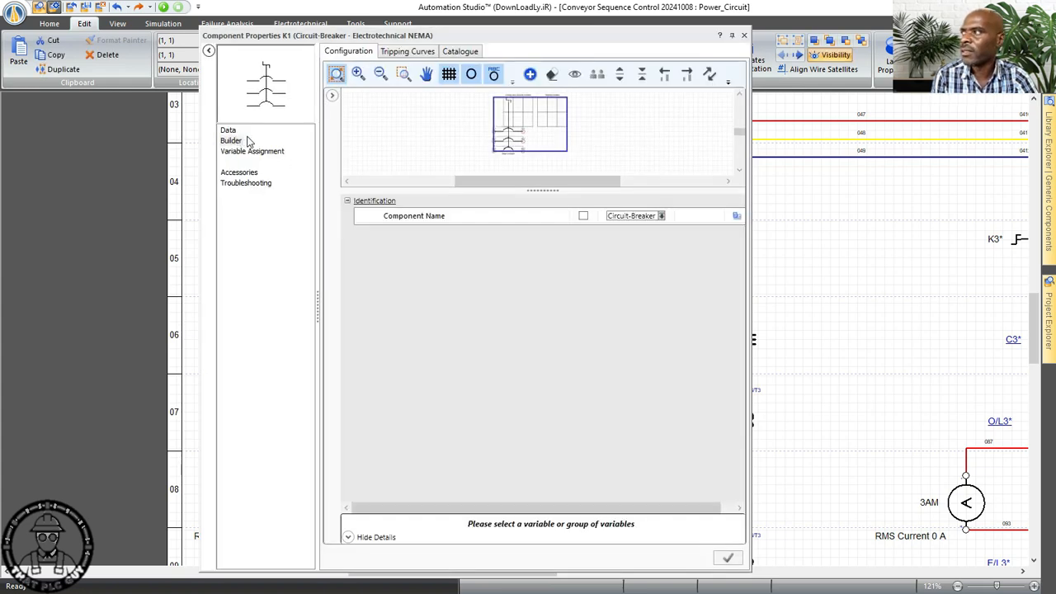
click(543, 109)
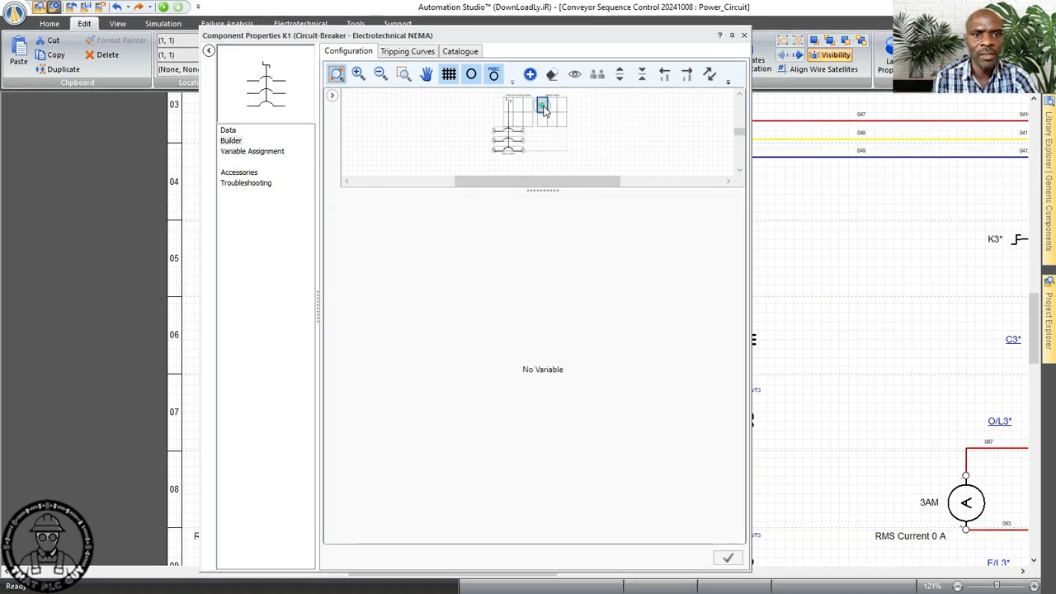
double_click(542, 110)
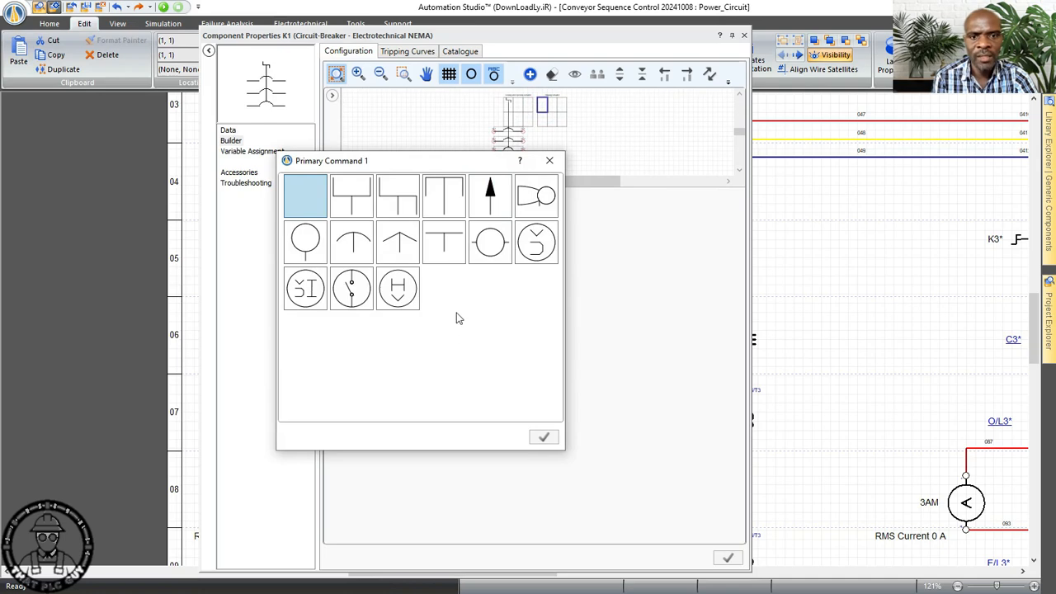
click(357, 299)
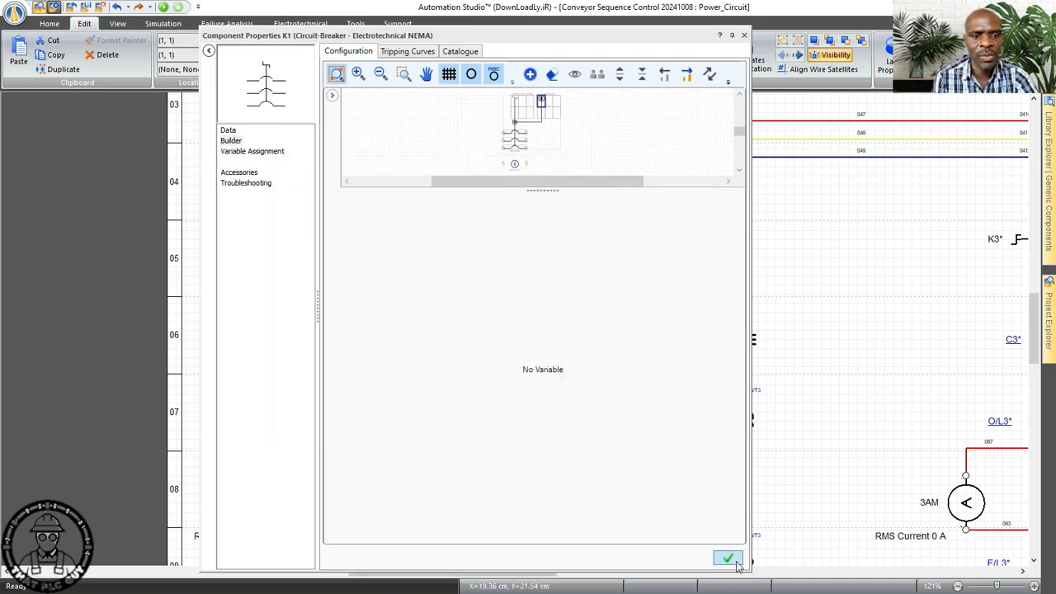
click(744, 37)
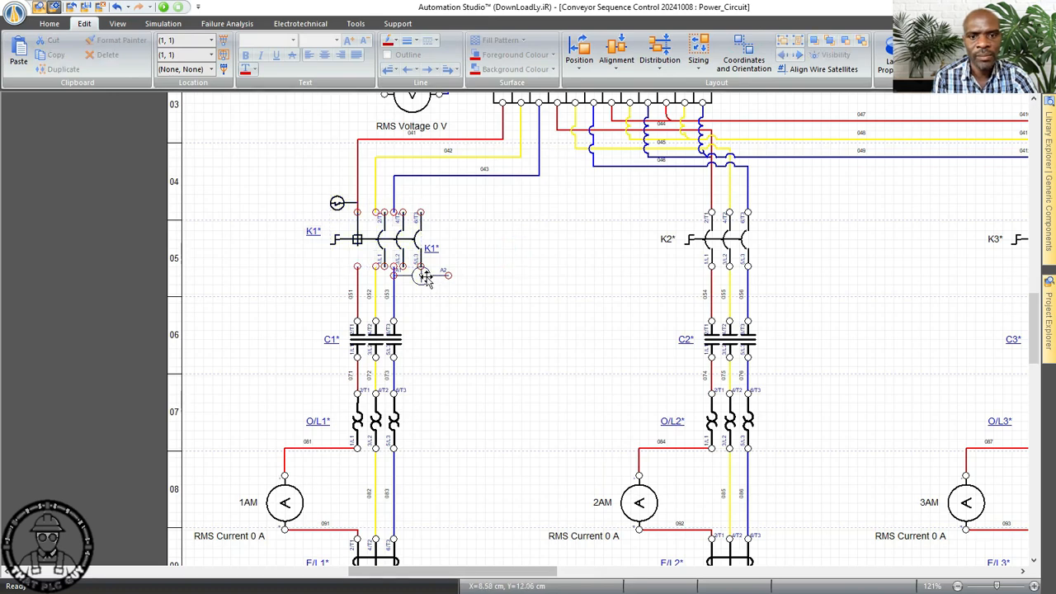
- Move the new K1 control coil into the space beside the breaker and realign breaker K1's three poles with their phase wires
drag(425, 275, 499, 238)
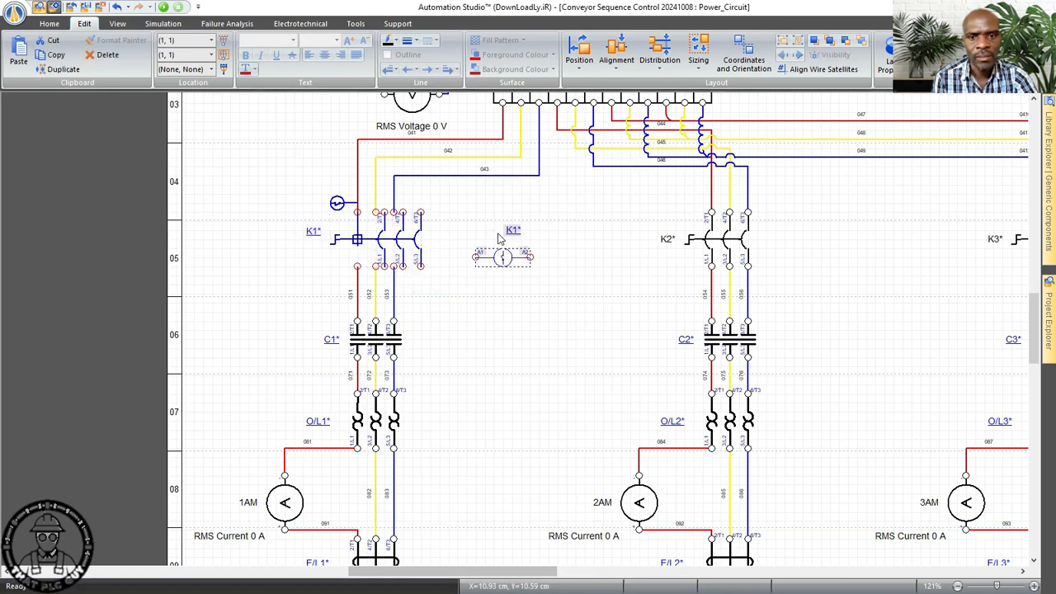
click(492, 313)
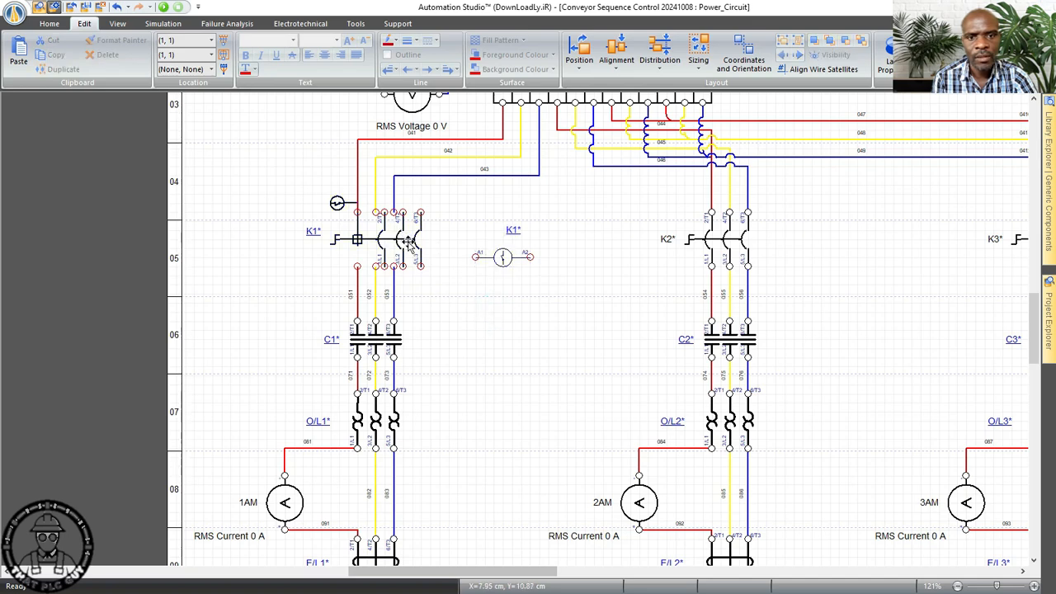
mouse_move(404, 244)
mouse_down()
mouse_move(376, 247)
mouse_move(388, 241)
mouse_up()
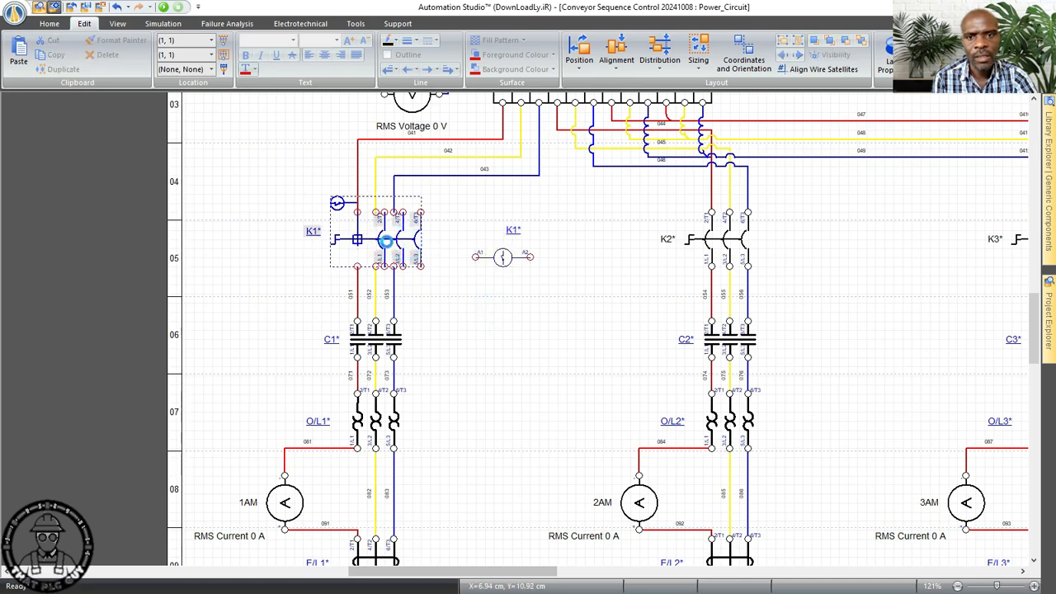
click(454, 211)
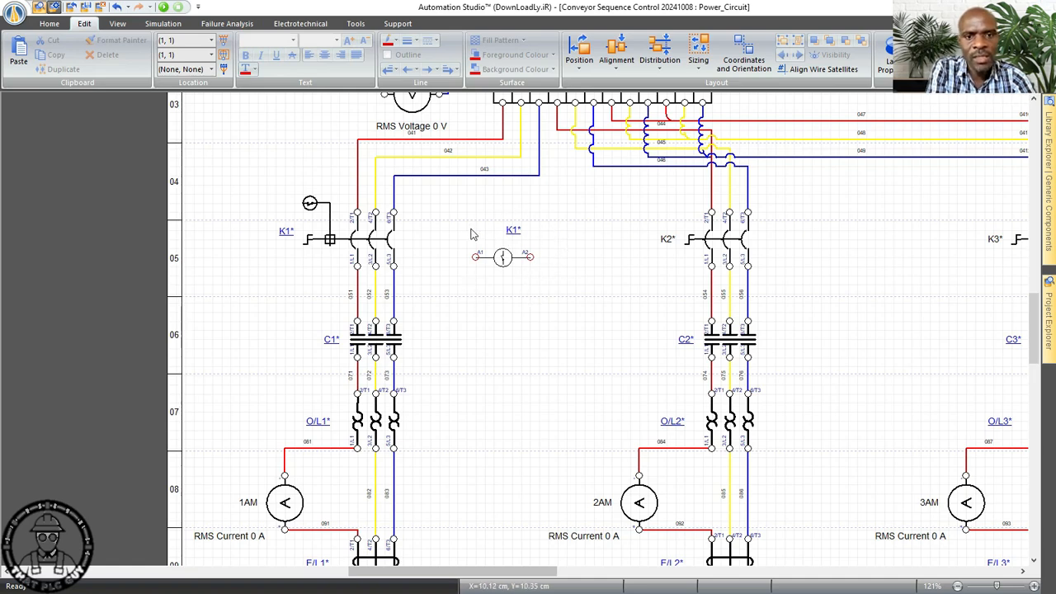
- Inspect the K1 control coil's rated control circuit voltage in its component properties and close them without applying
click(534, 264)
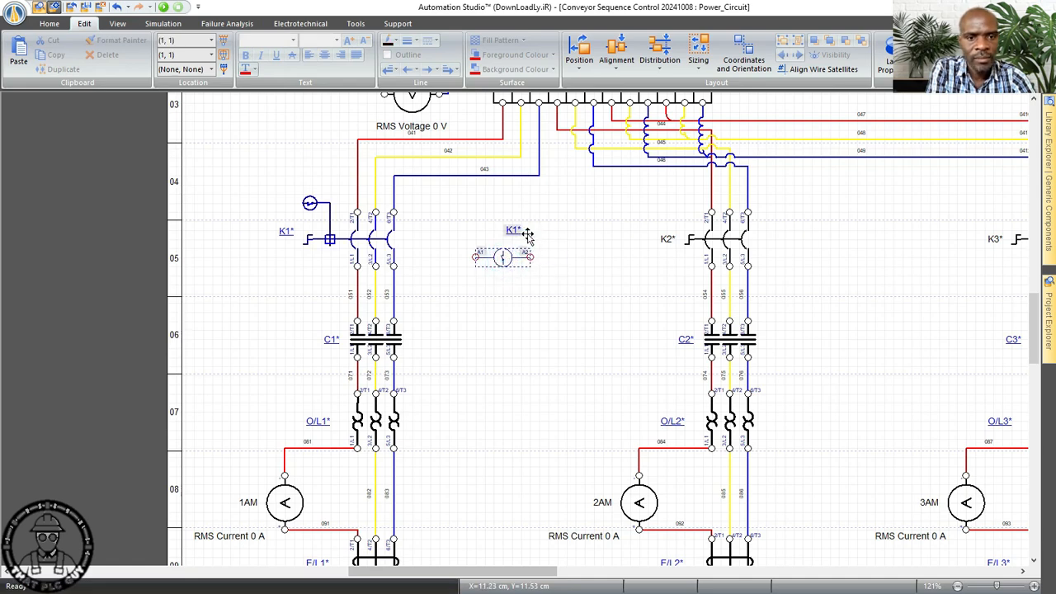
double_click(541, 259)
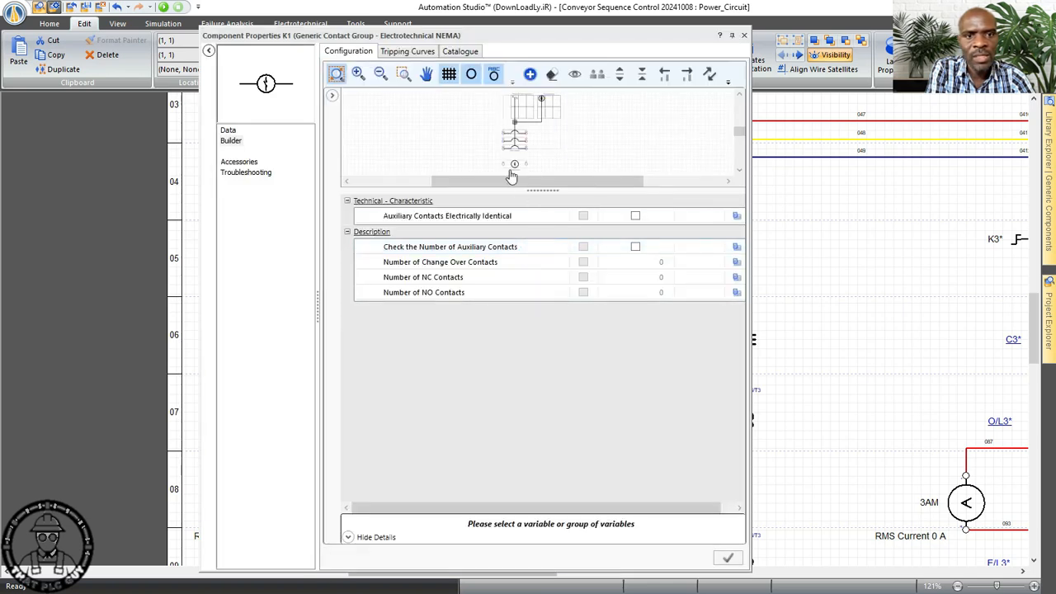
click(514, 165)
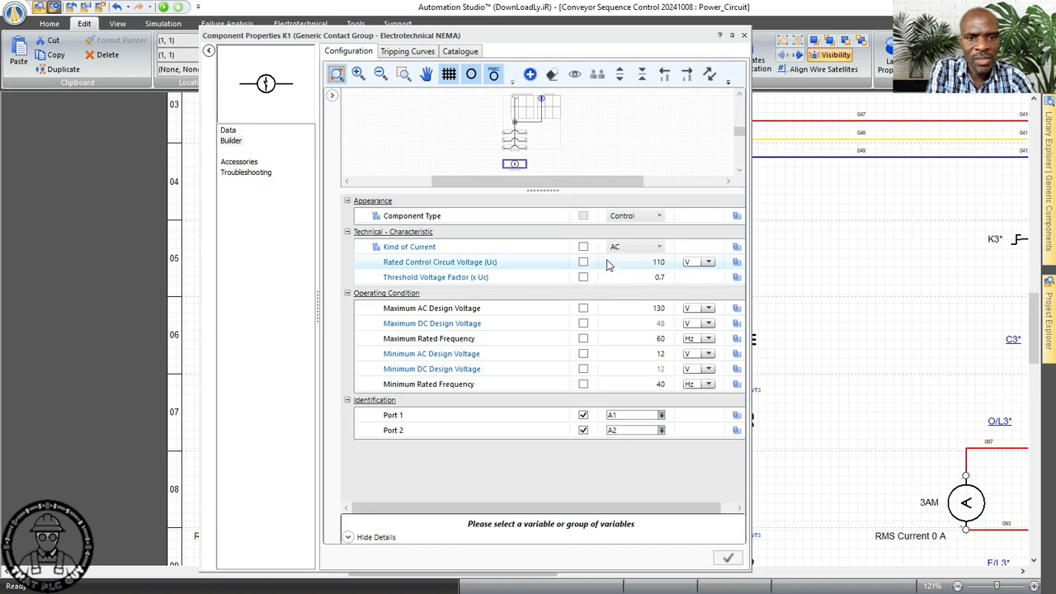
click(659, 261)
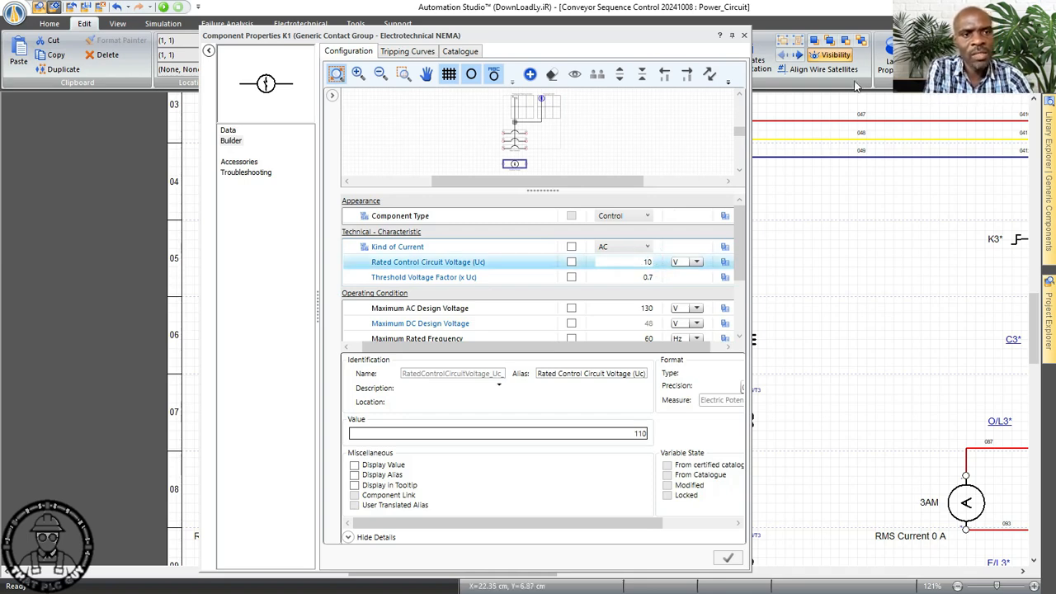
click(744, 35)
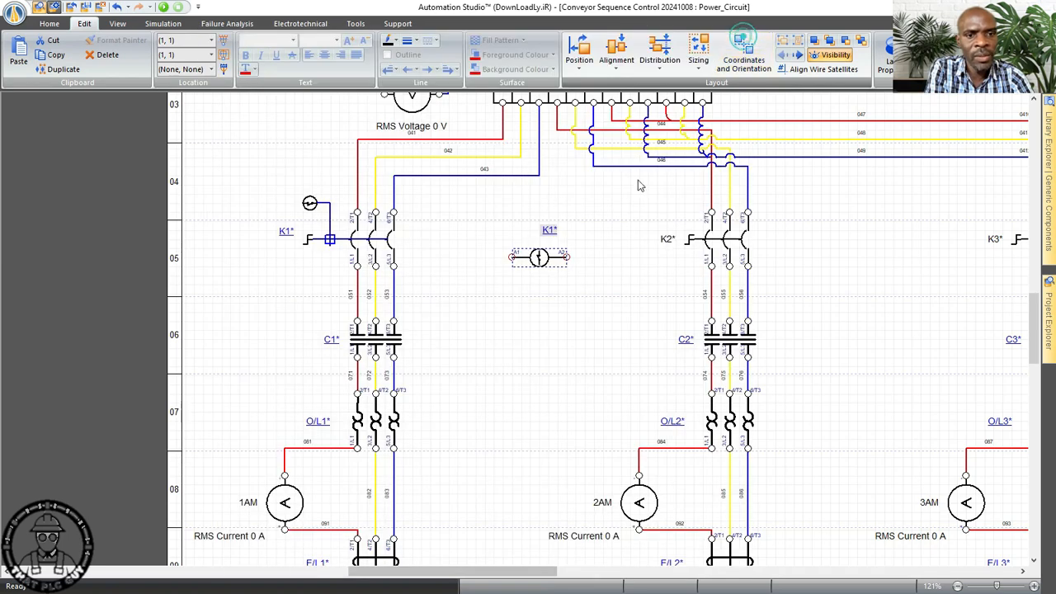
click(522, 288)
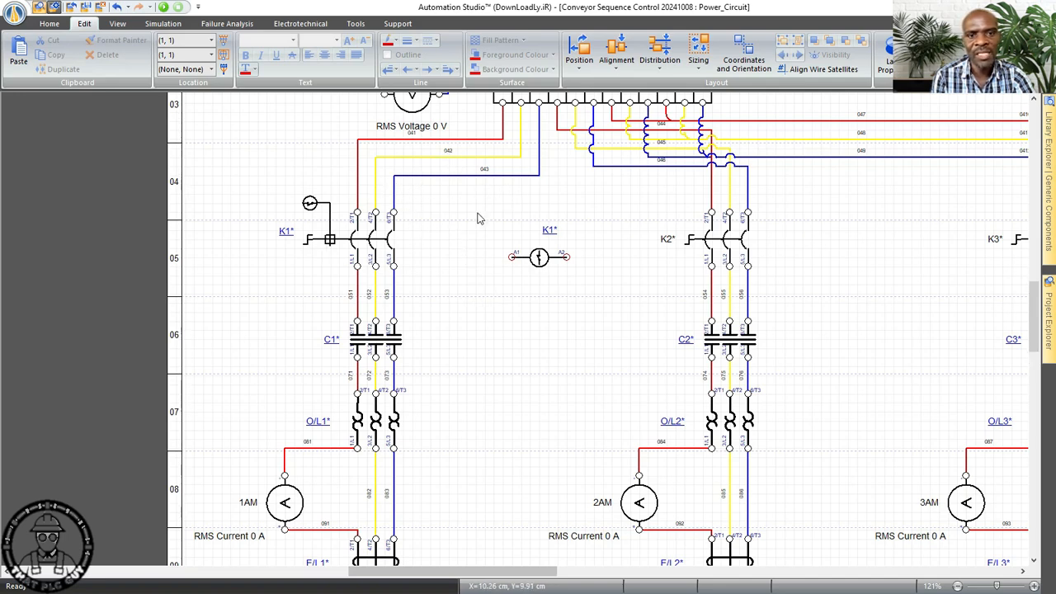
- Reposition the K1 control coil so that its A1 and A2 terminals are level with breaker K1's lower terminals
scroll(476, 205, up, 2)
scroll(474, 210, down, 2)
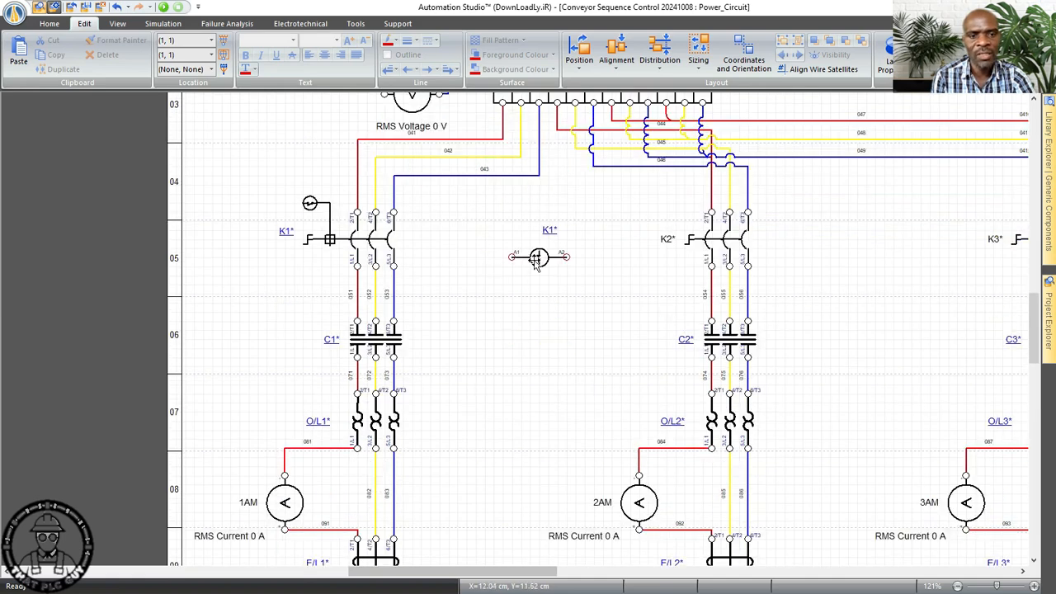
drag(537, 259, 533, 305)
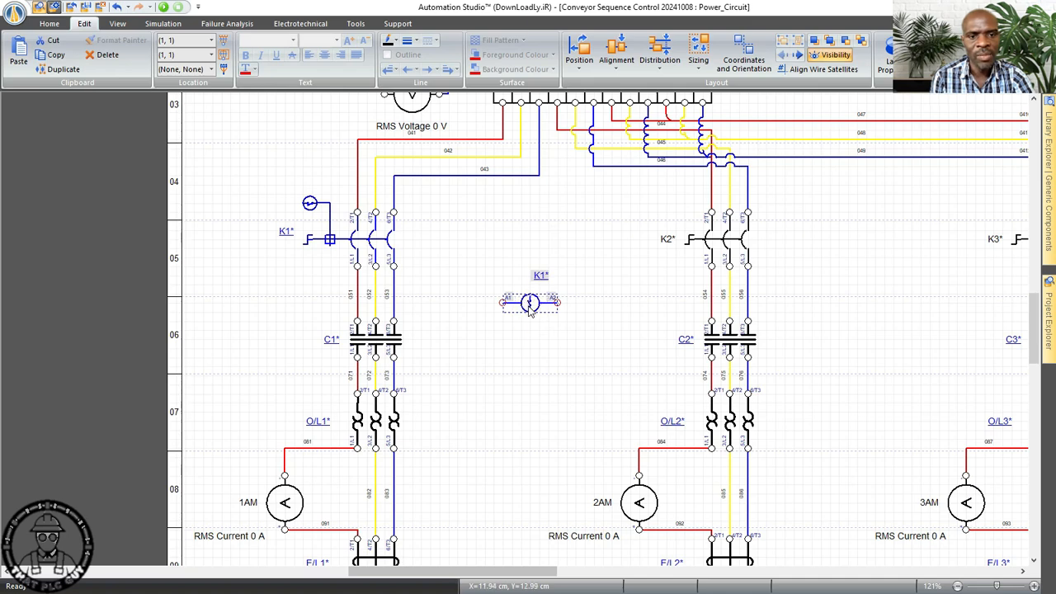
right_click(531, 310)
click(484, 336)
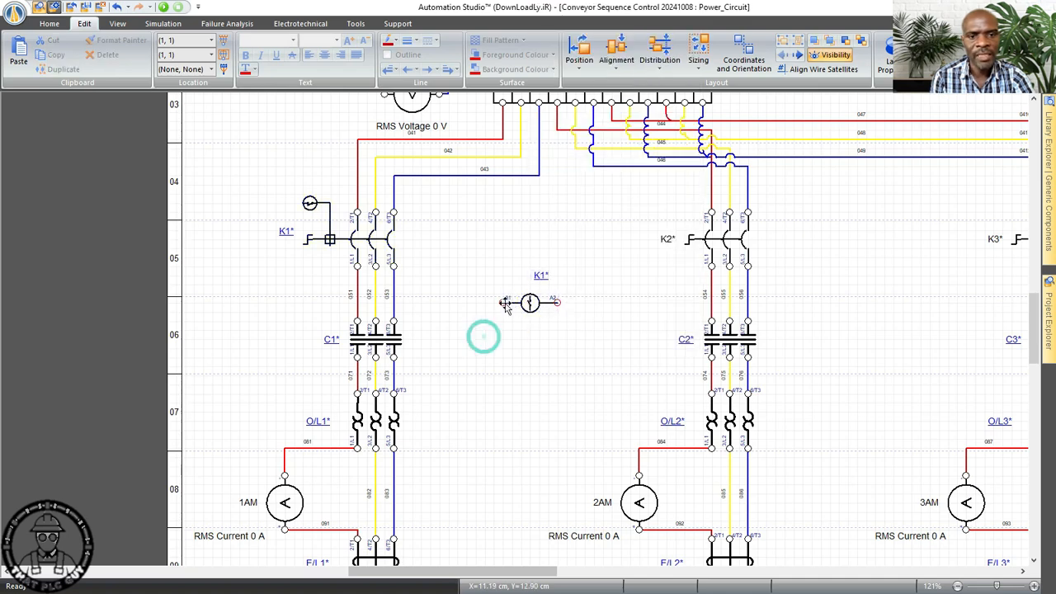
mouse_move(532, 304)
mouse_down()
mouse_move(537, 253)
mouse_move(533, 299)
mouse_up()
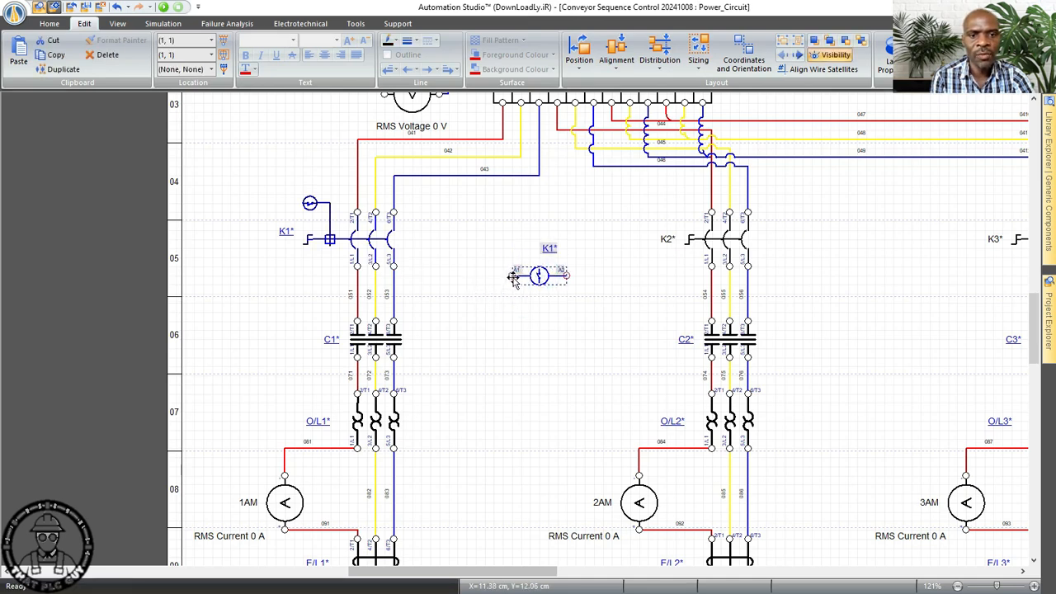
click(528, 272)
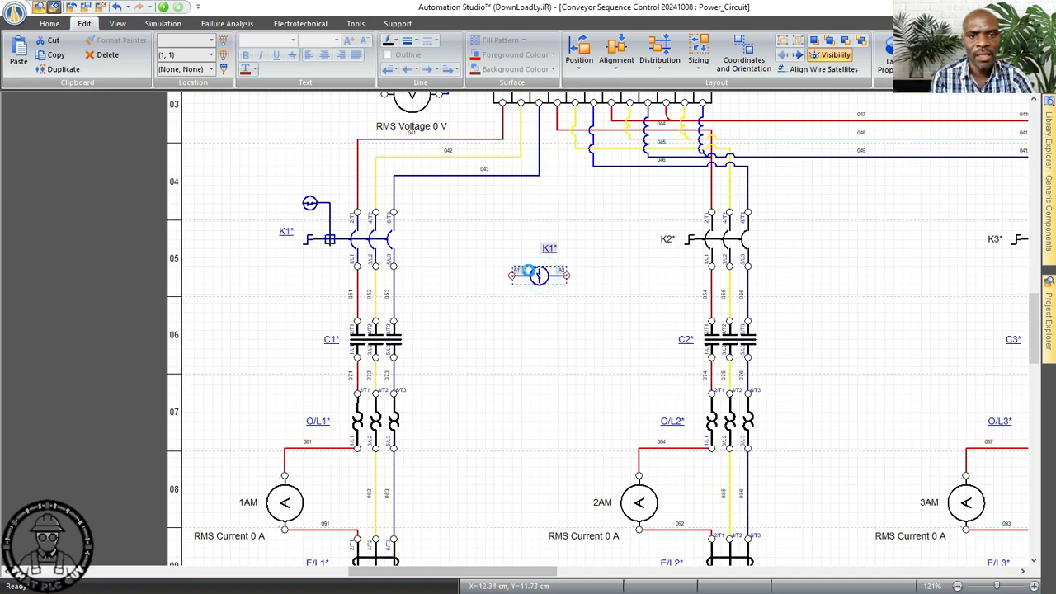
key(Up)
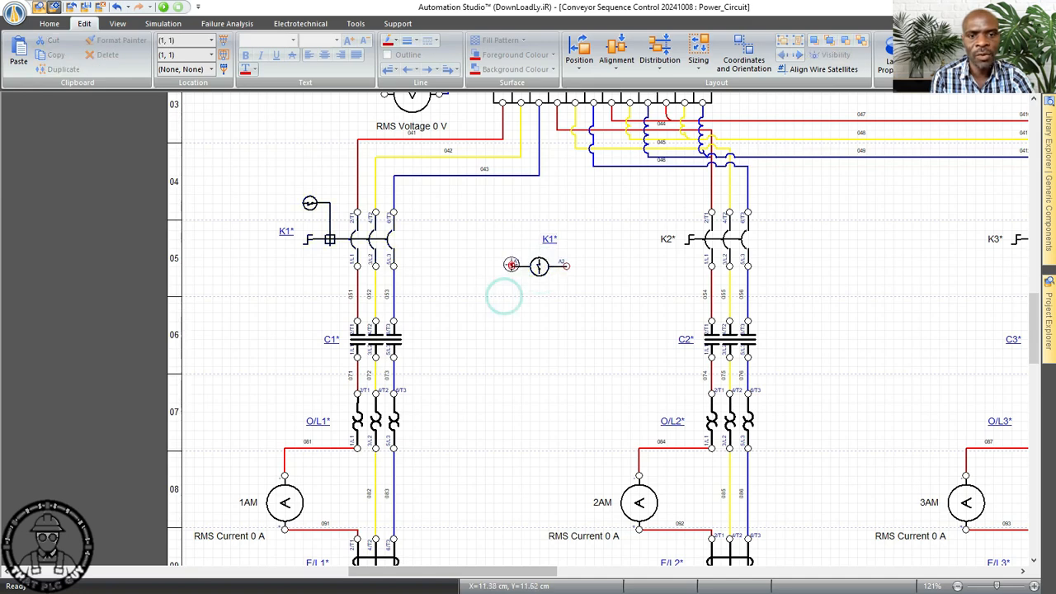
- Wire the K1 coil's A1 terminal to breaker terminal 5/L3 and its A2 terminal to breaker terminal 1/L1
drag(512, 266, 392, 266)
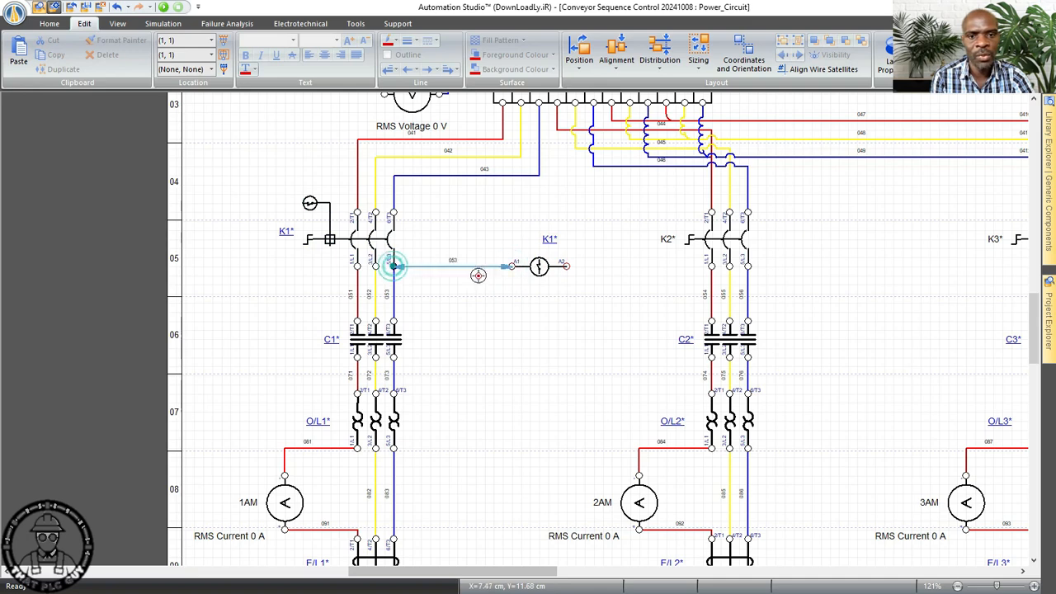
mouse_move(565, 266)
mouse_down()
mouse_move(564, 316)
mouse_move(350, 298)
mouse_move(357, 265)
mouse_up()
click(502, 322)
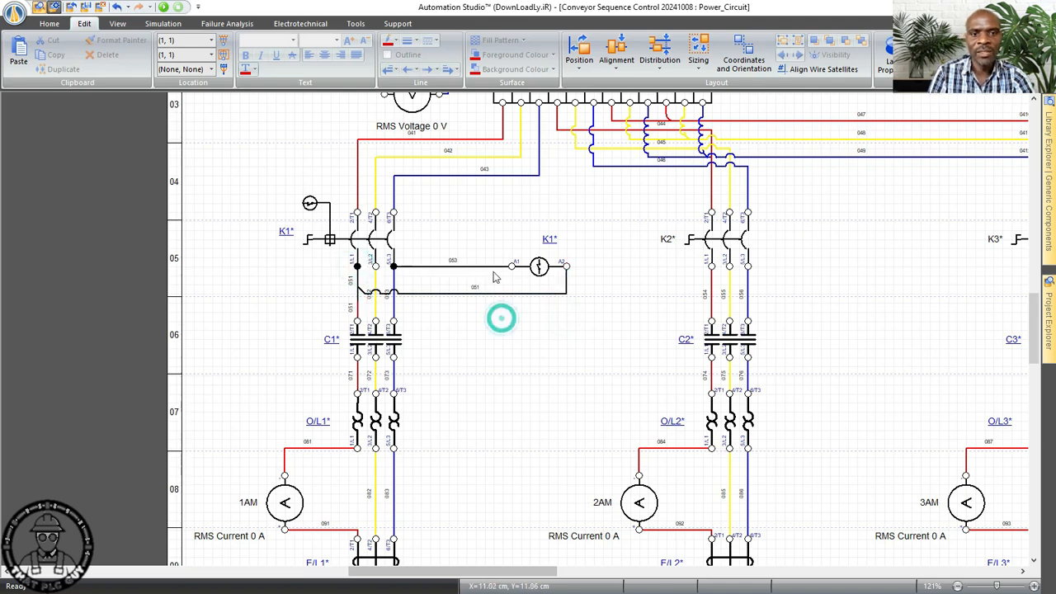
- Change the K1 coil's A2 wire to Power Phase 1 Wire and its A1 wire to Power Phase 3 Wire
right_click(474, 297)
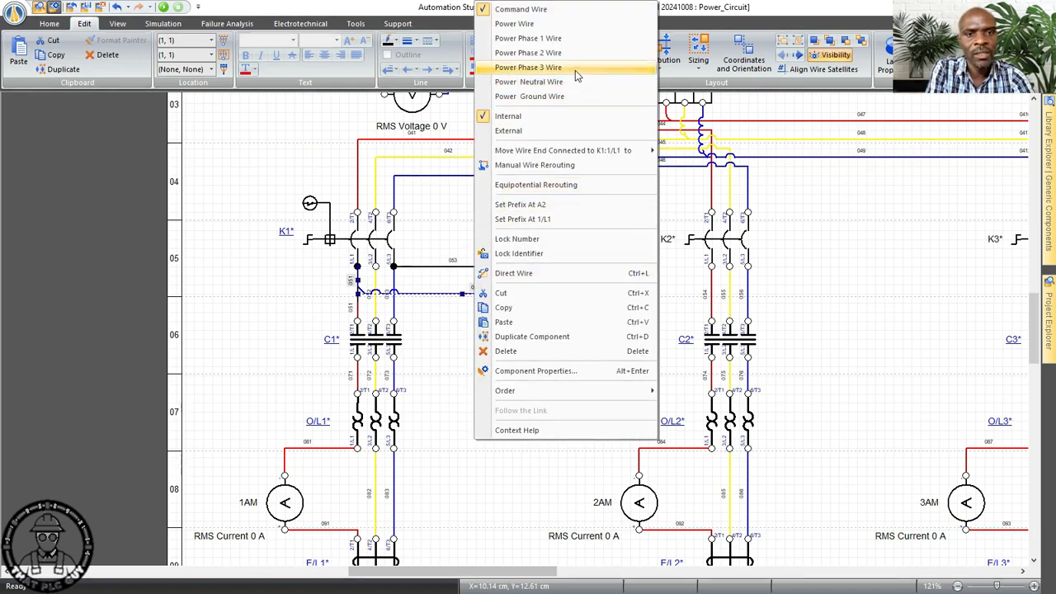
click(569, 39)
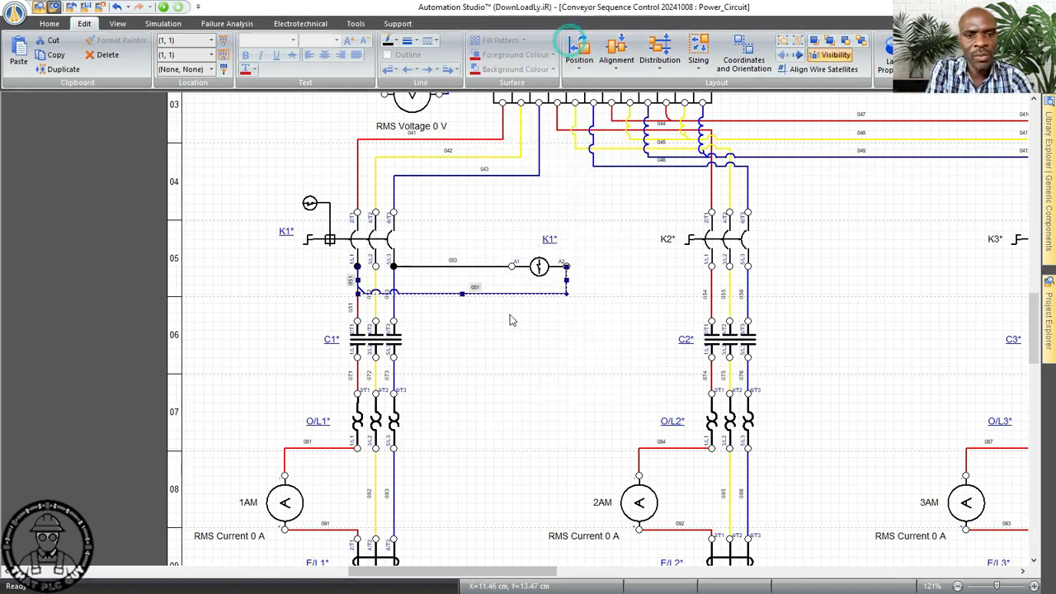
right_click(485, 266)
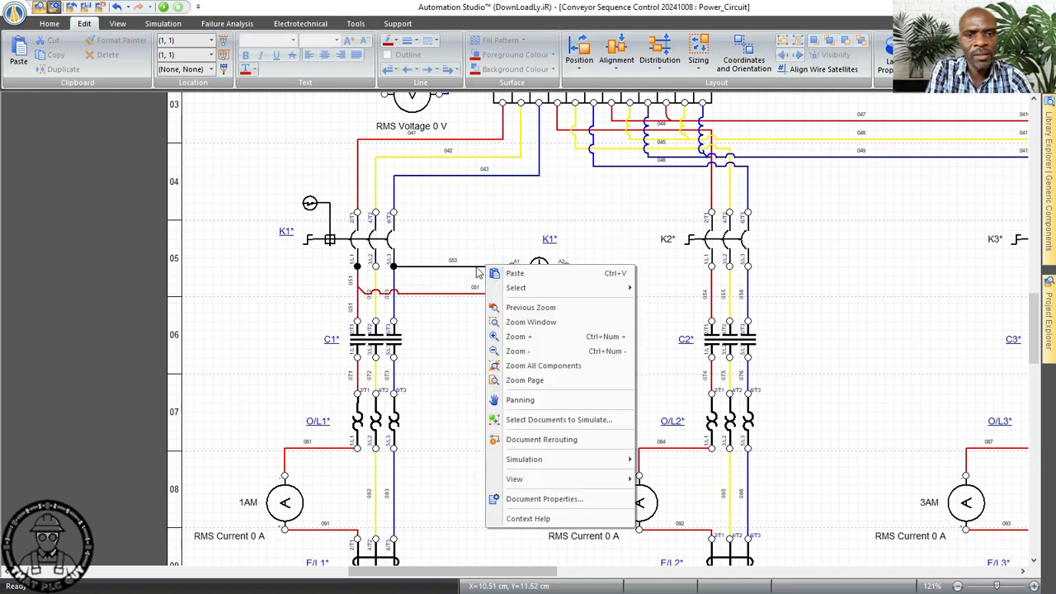
click(474, 270)
right_click(477, 273)
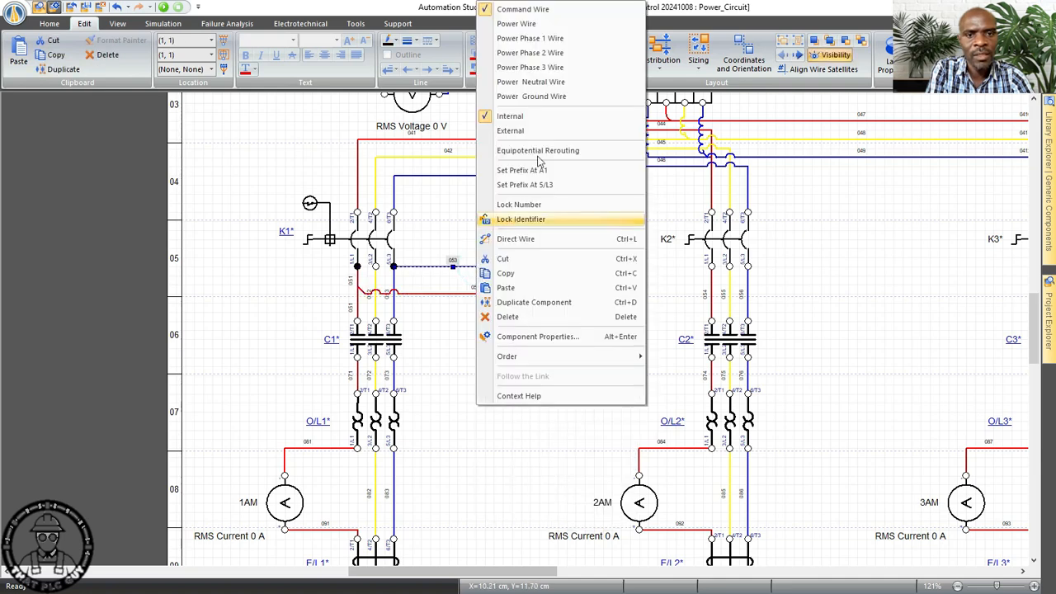
click(566, 68)
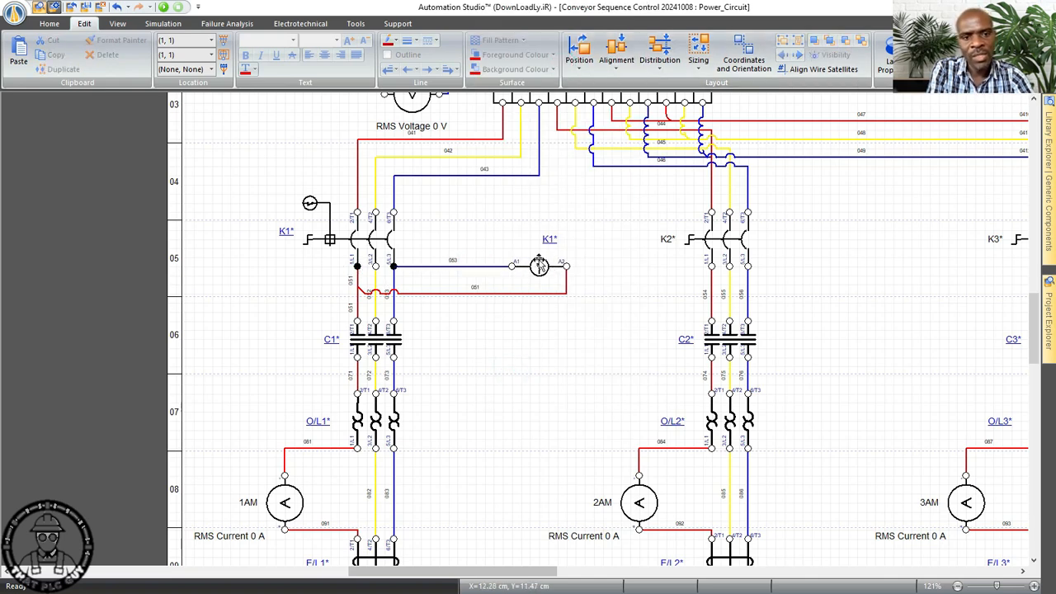
- Set the K1 control coil's maximum AC design voltage to 600 V and rated control circuit voltage to 480 V, and apply the changes
double_click(541, 268)
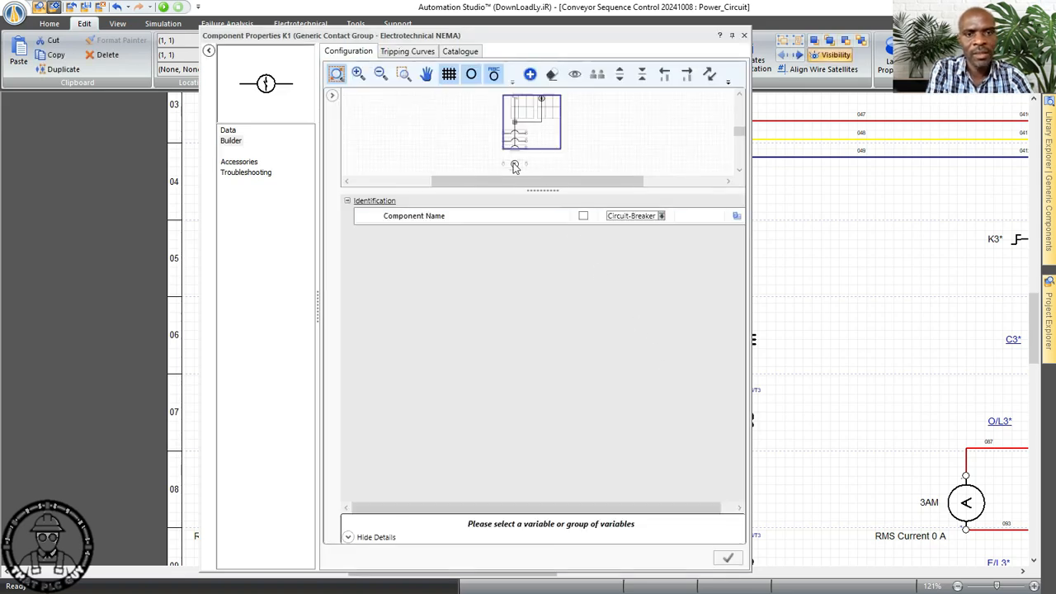
click(514, 165)
click(667, 312)
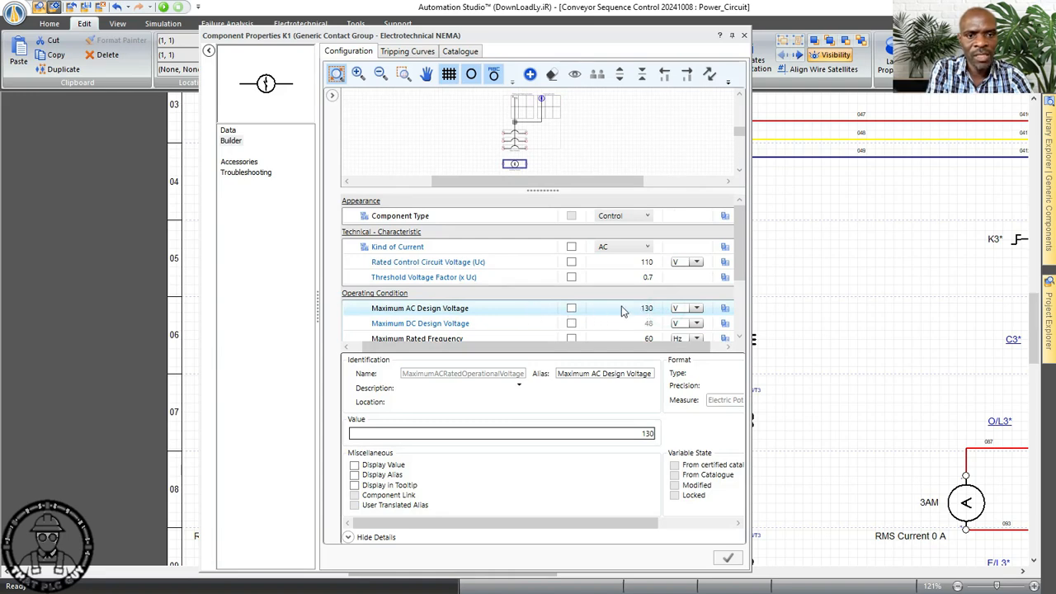
click(645, 308)
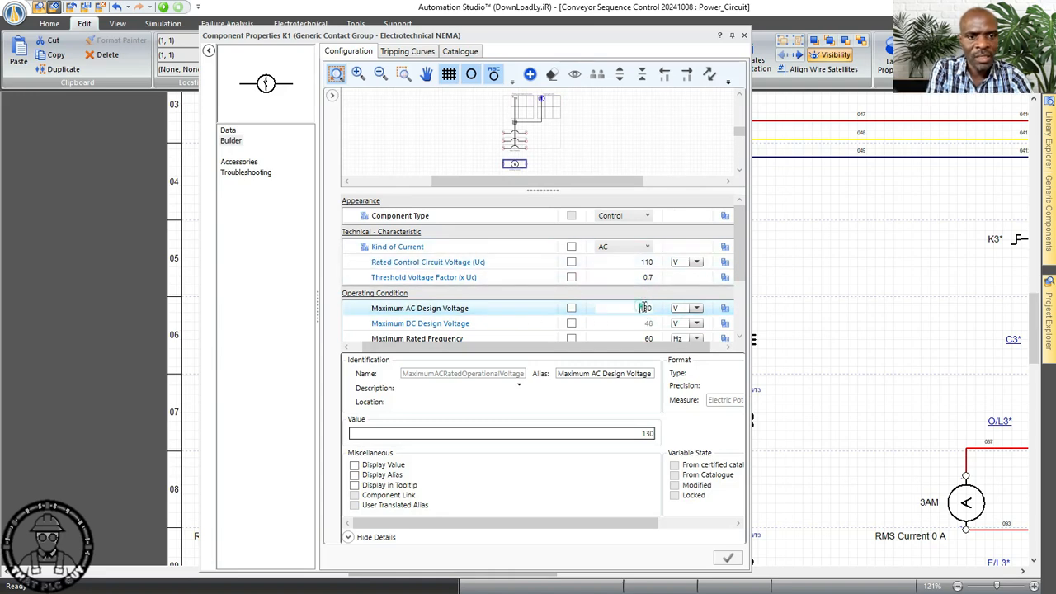
text(600)
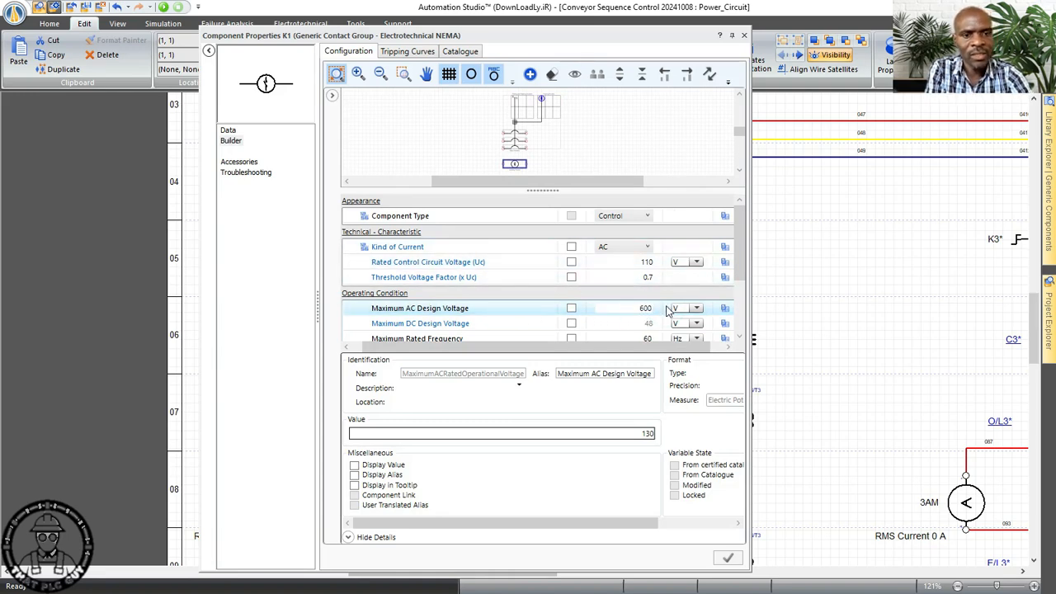
key(Return)
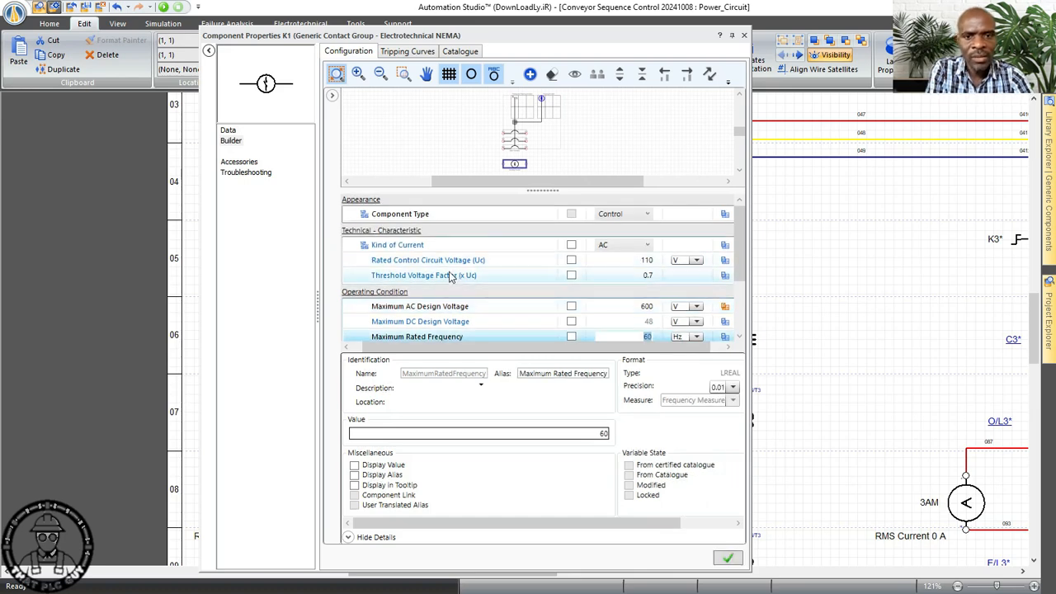
click(639, 260)
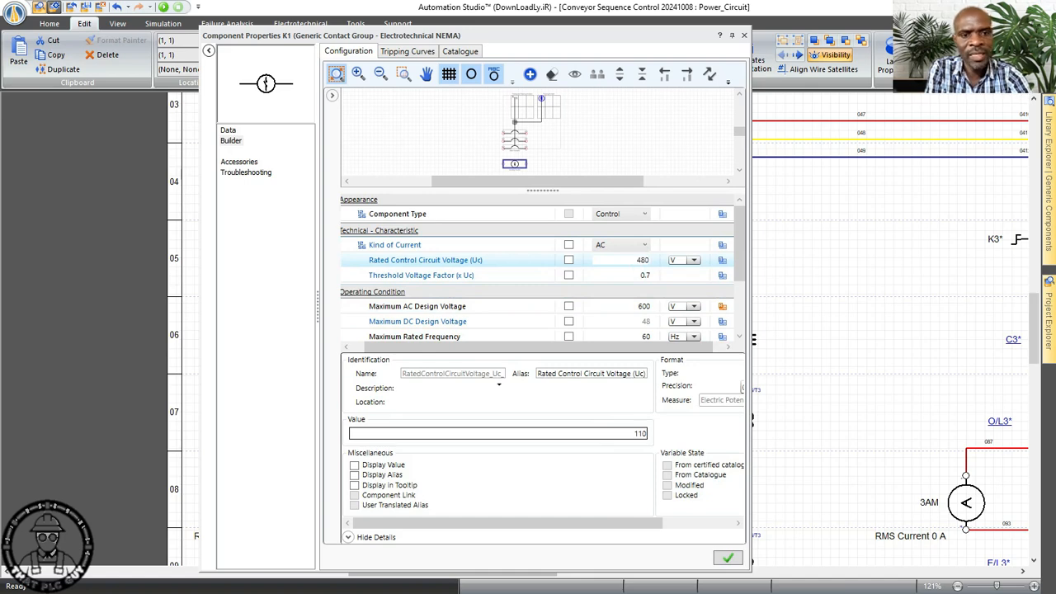
key(Return)
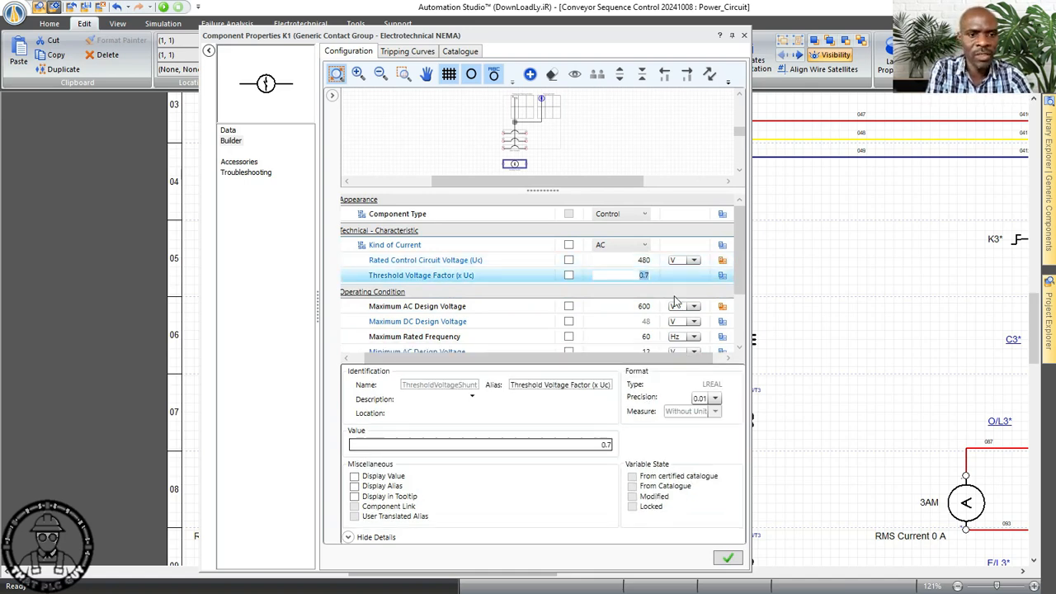
click(727, 558)
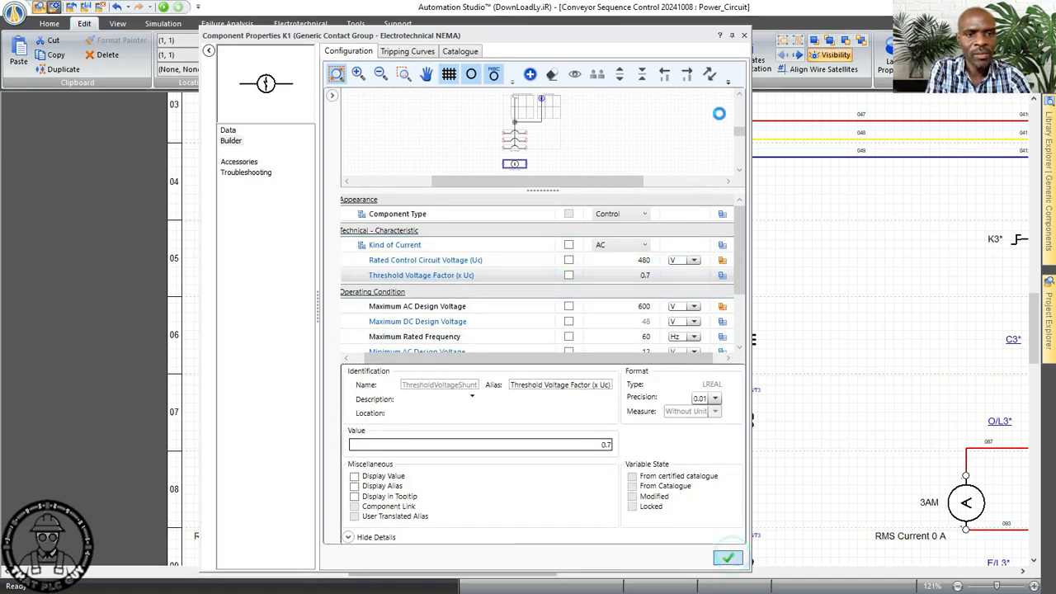
click(744, 36)
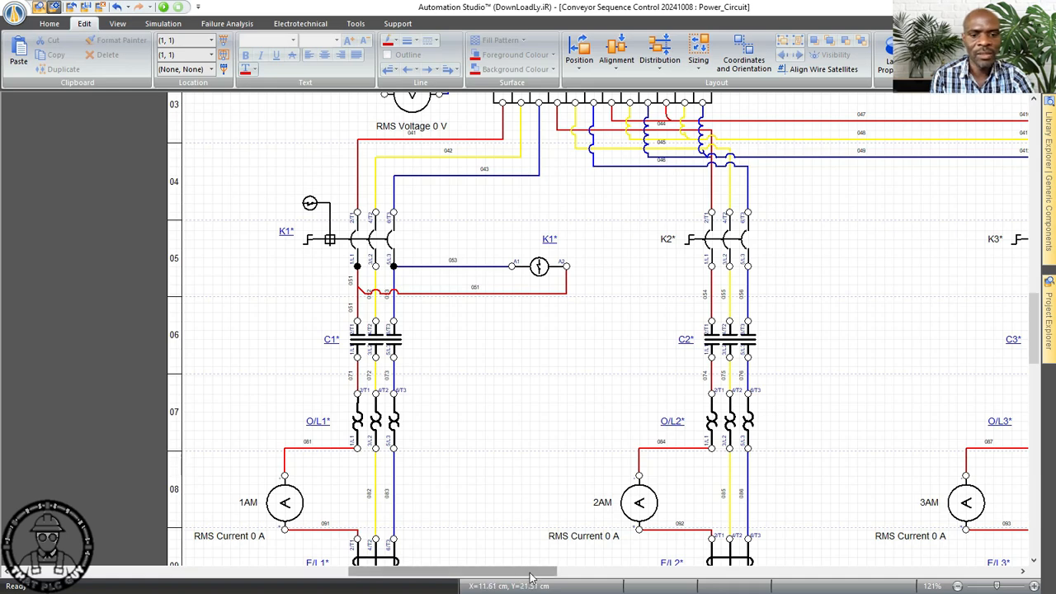
- Add a second normally open single-throw contact to the residual current relay E/L1
drag(531, 575, 545, 578)
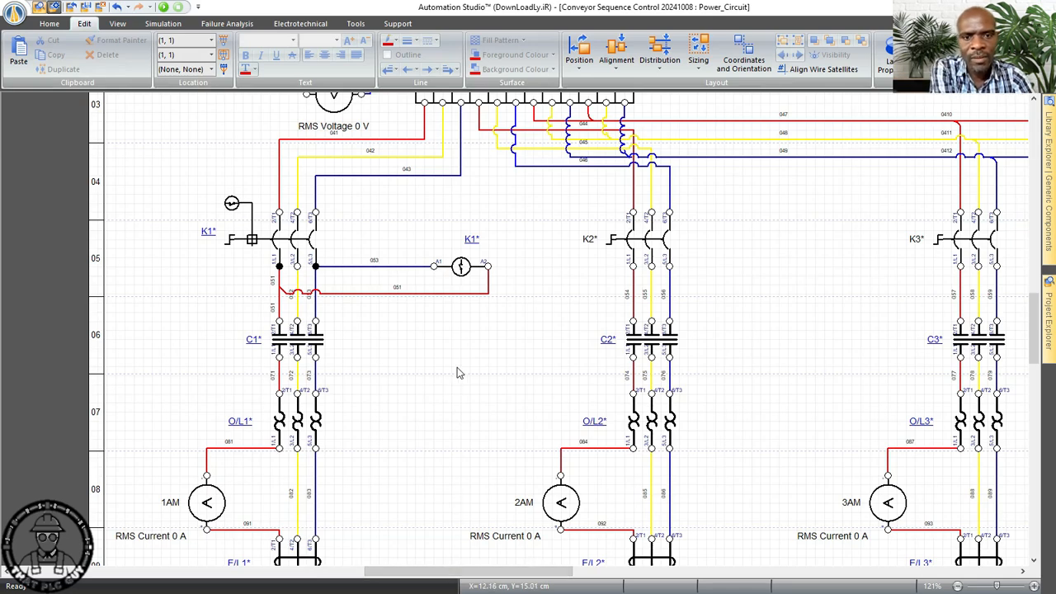
scroll(457, 367, down, 3)
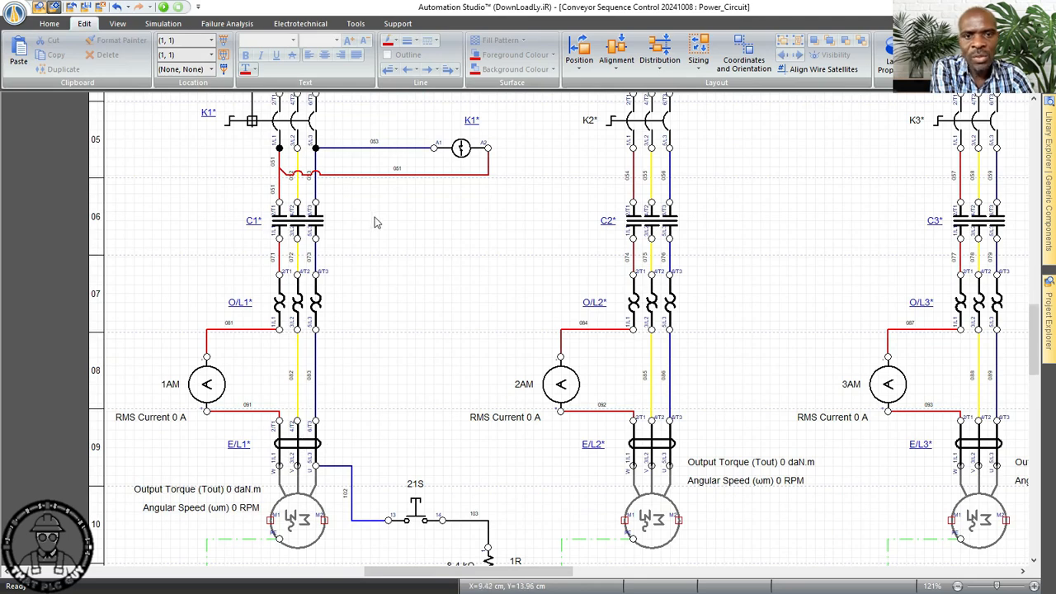
scroll(385, 229, up, 1)
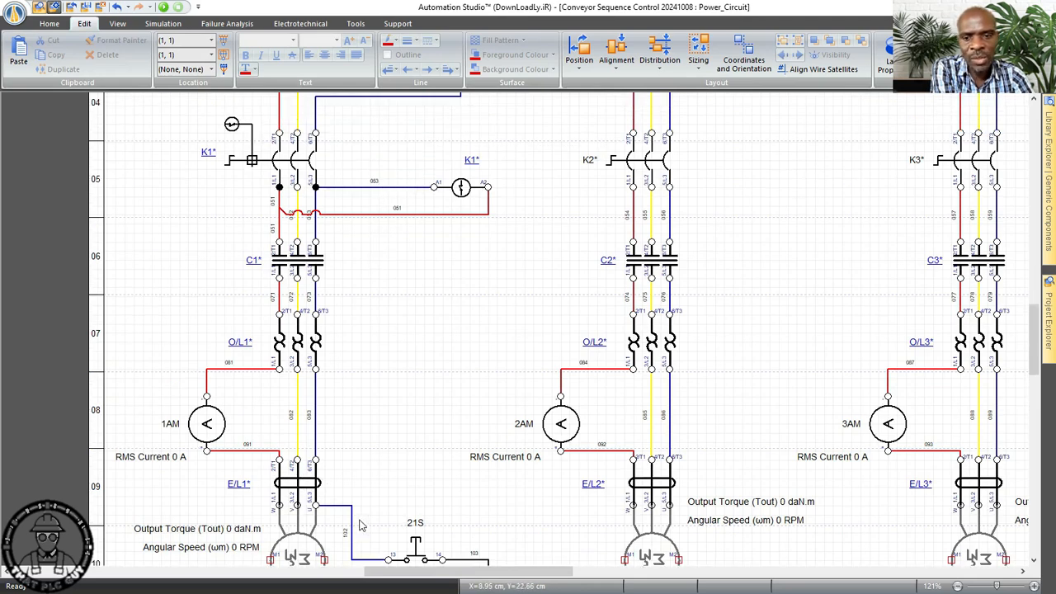
double_click(300, 482)
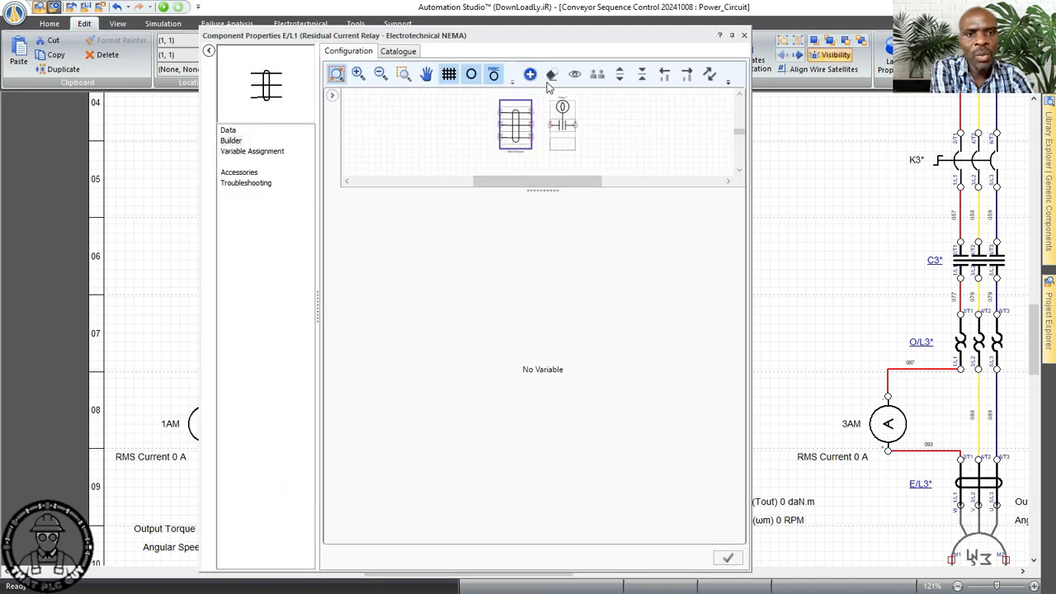
click(529, 74)
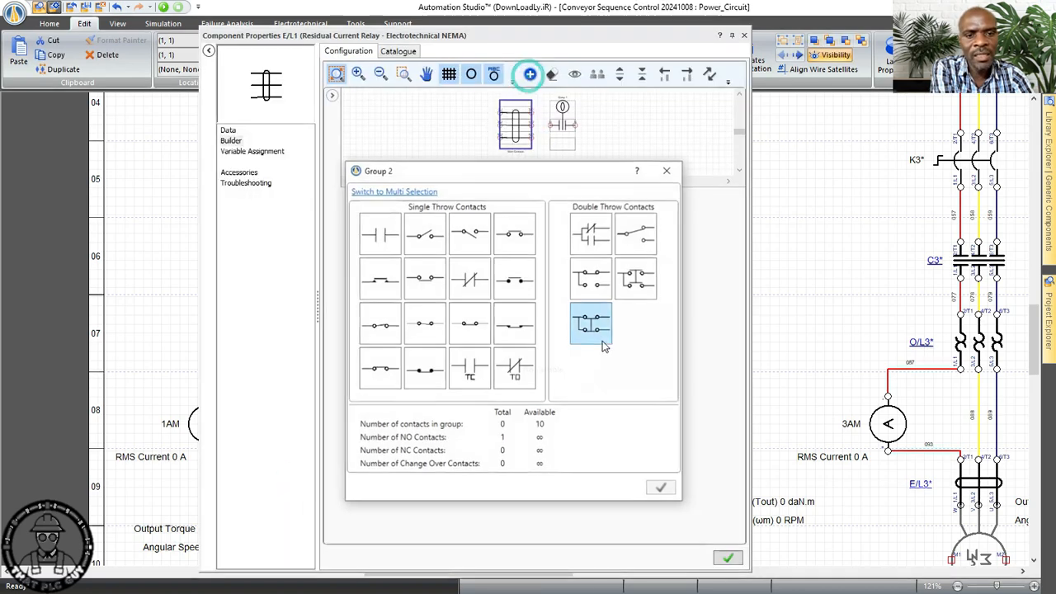
double_click(390, 239)
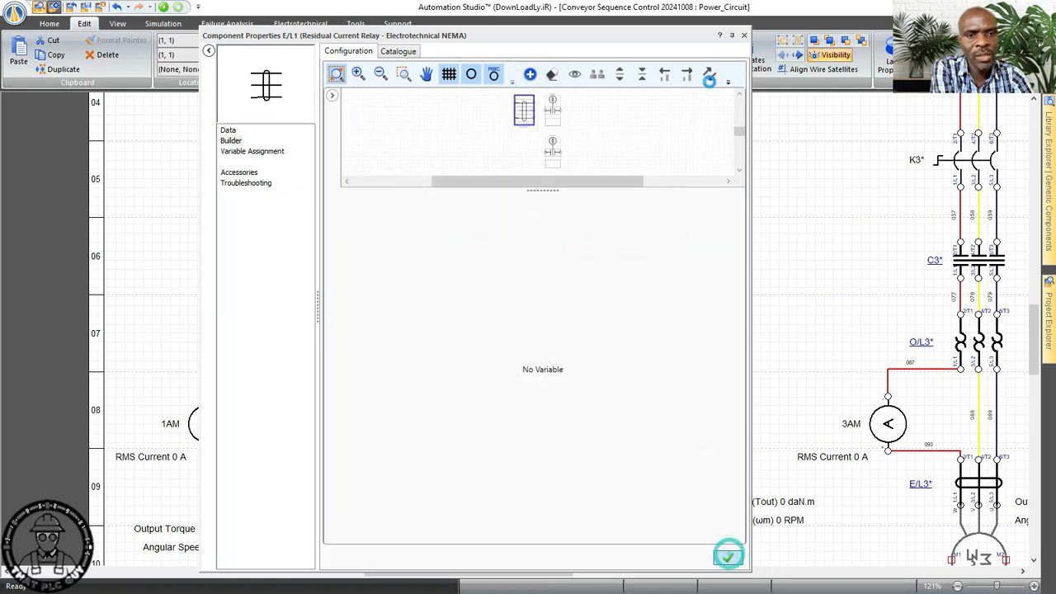
- Set the maximum AC design voltage of E/L1's new 23–24 contact to 600 V and apply the change
click(552, 152)
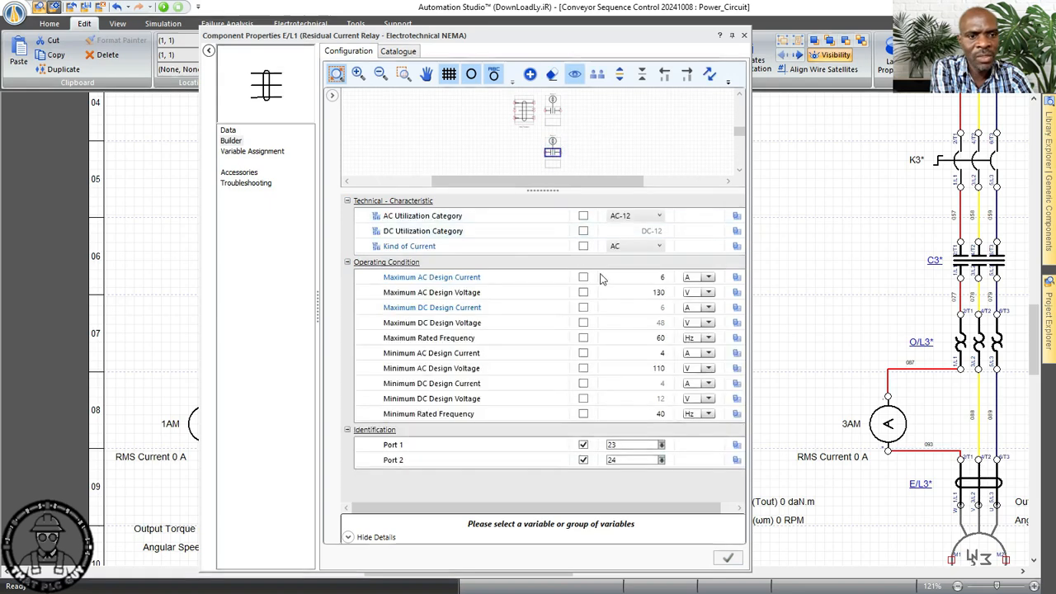
click(654, 293)
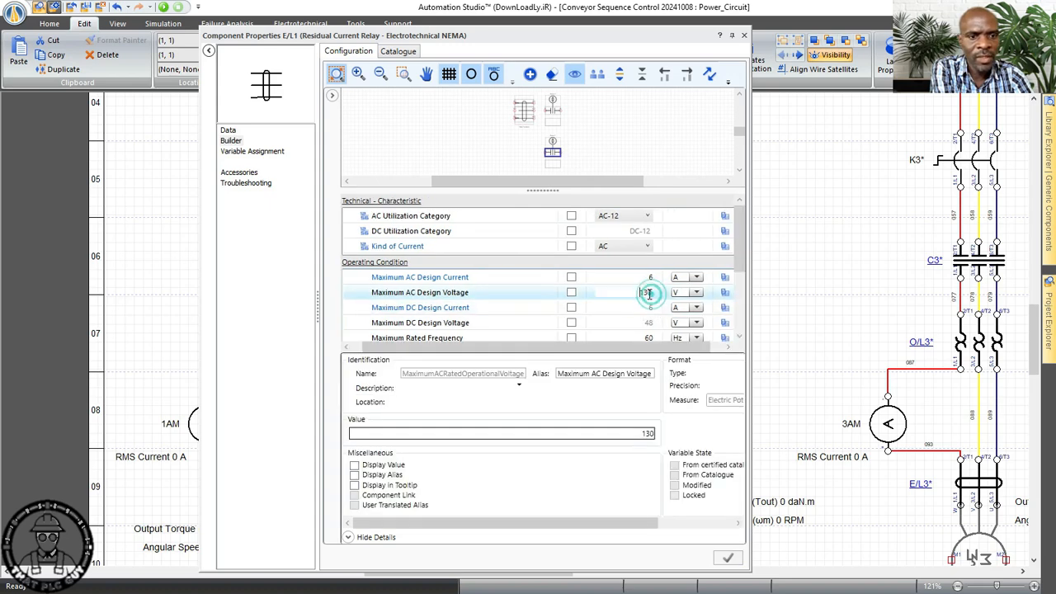
text(600)
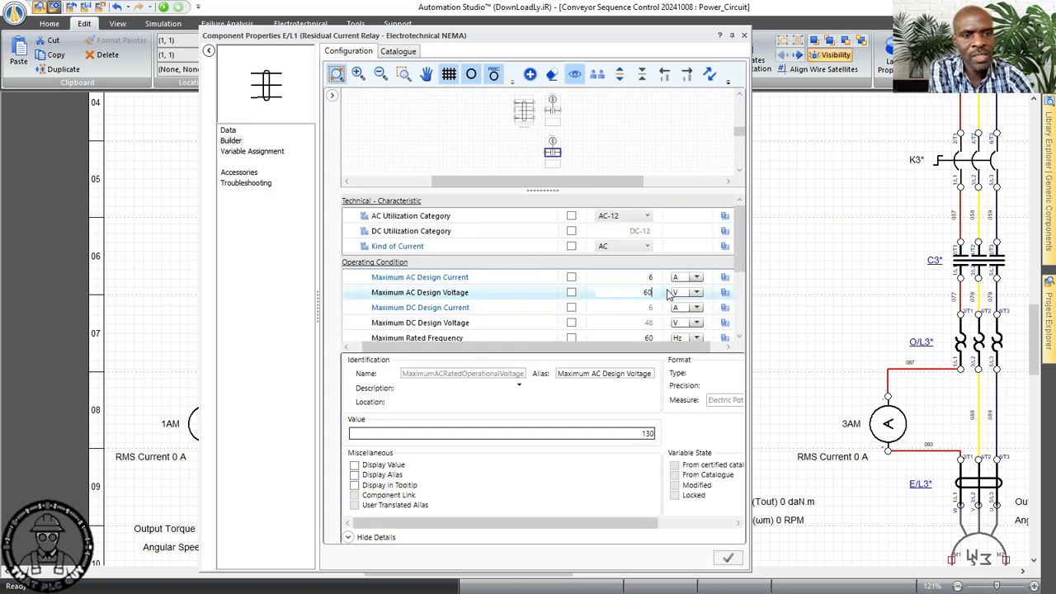
click(678, 337)
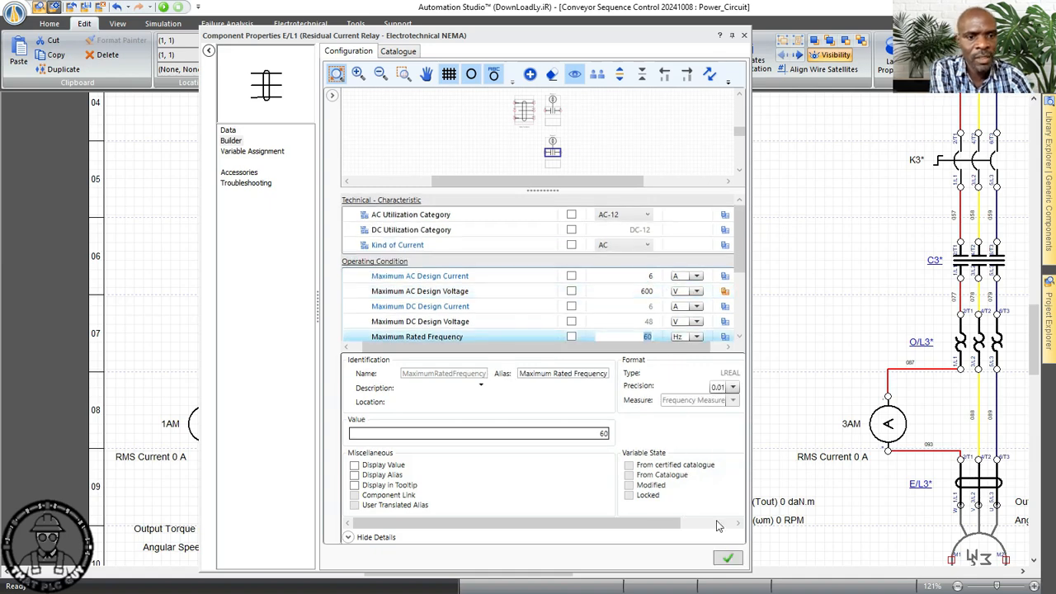
click(730, 557)
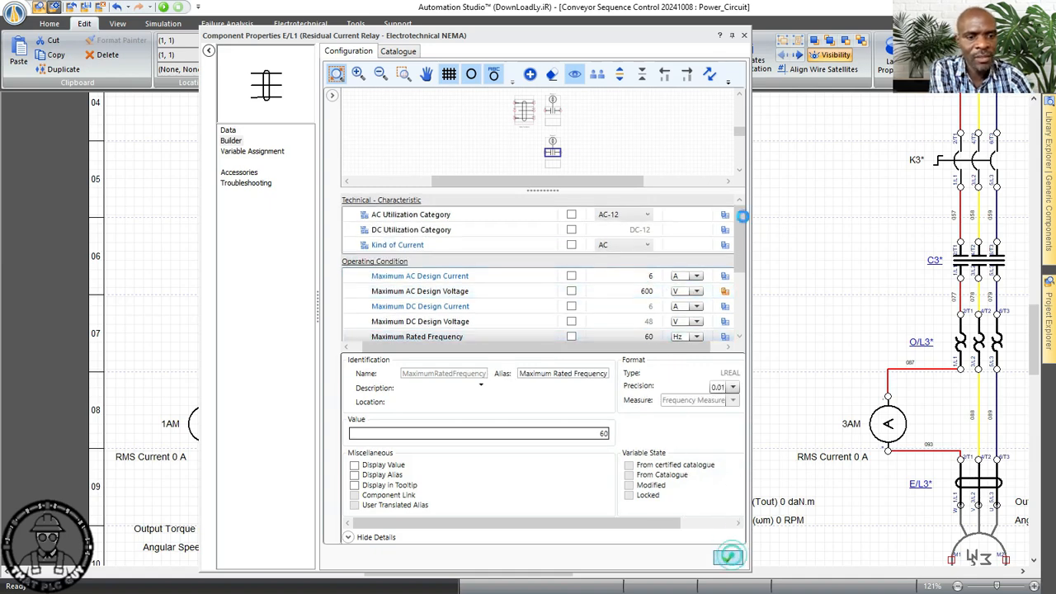
click(745, 36)
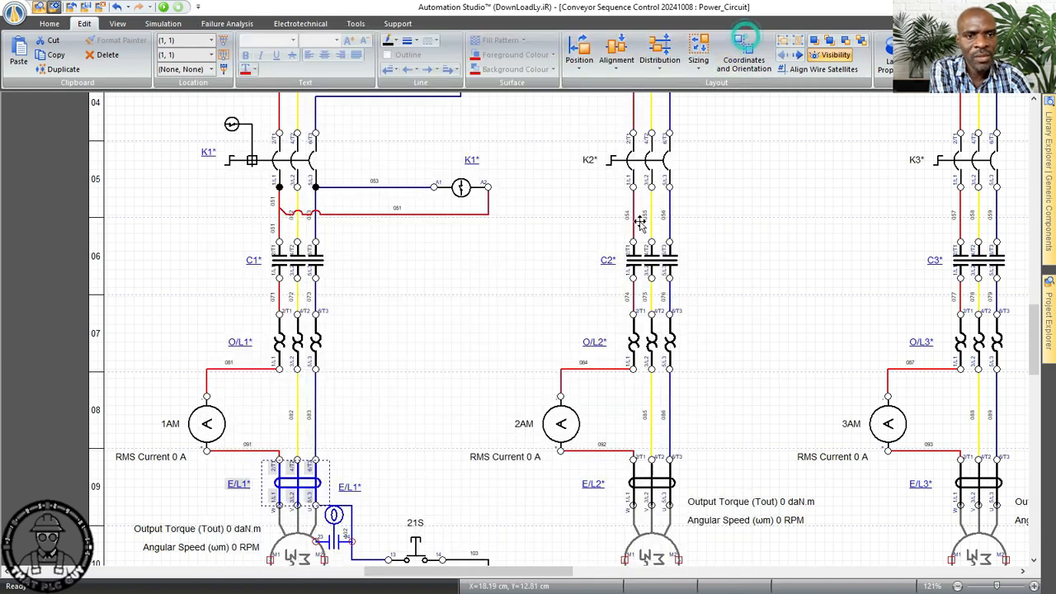
- Set the maximum AC design voltage of E/L1's original 13–14 contact to 600 V and apply the change
double_click(311, 481)
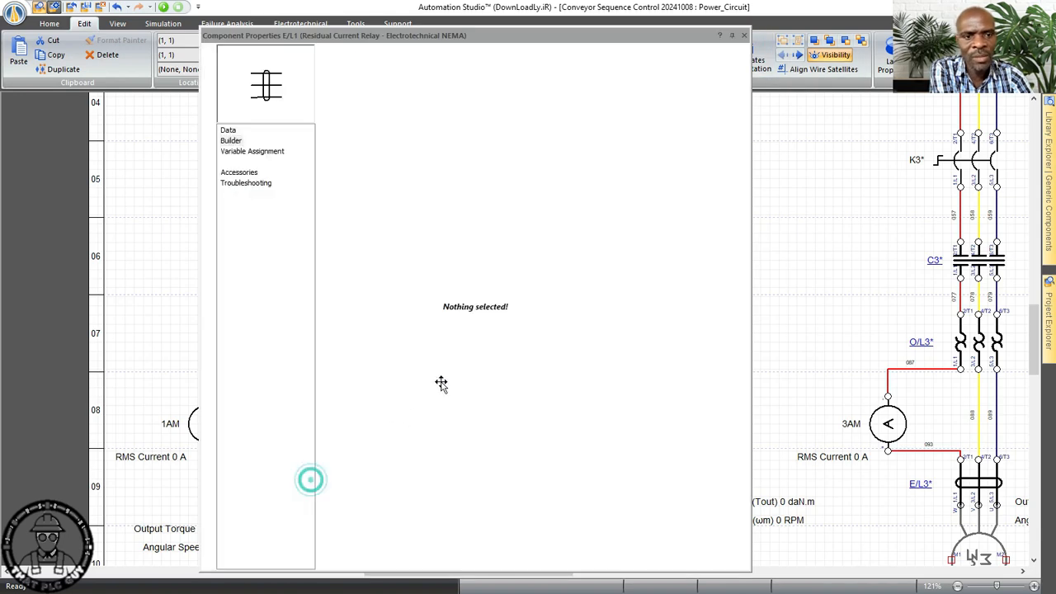
double_click(553, 111)
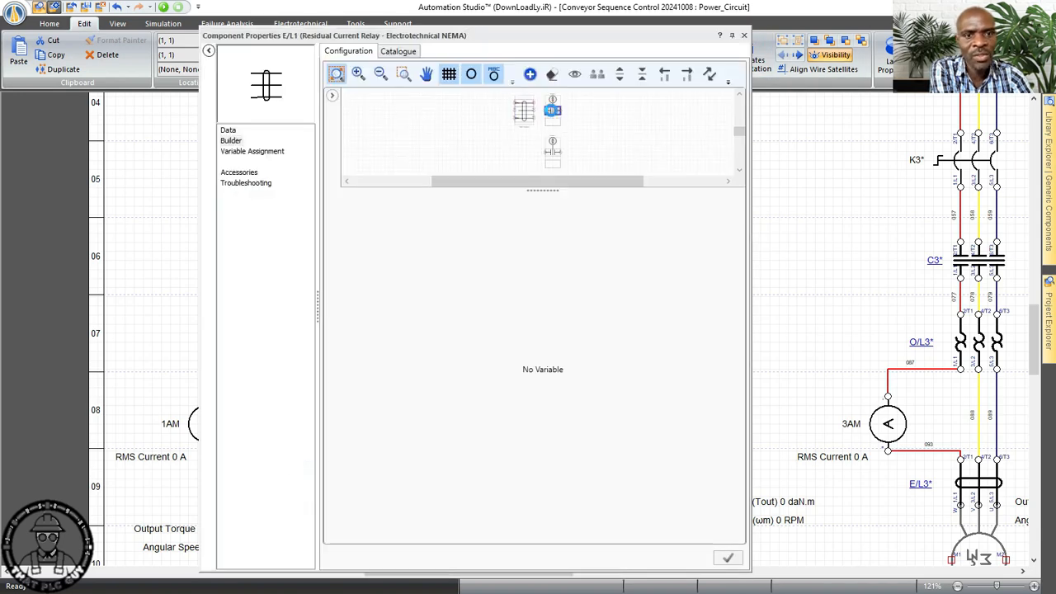
click(666, 170)
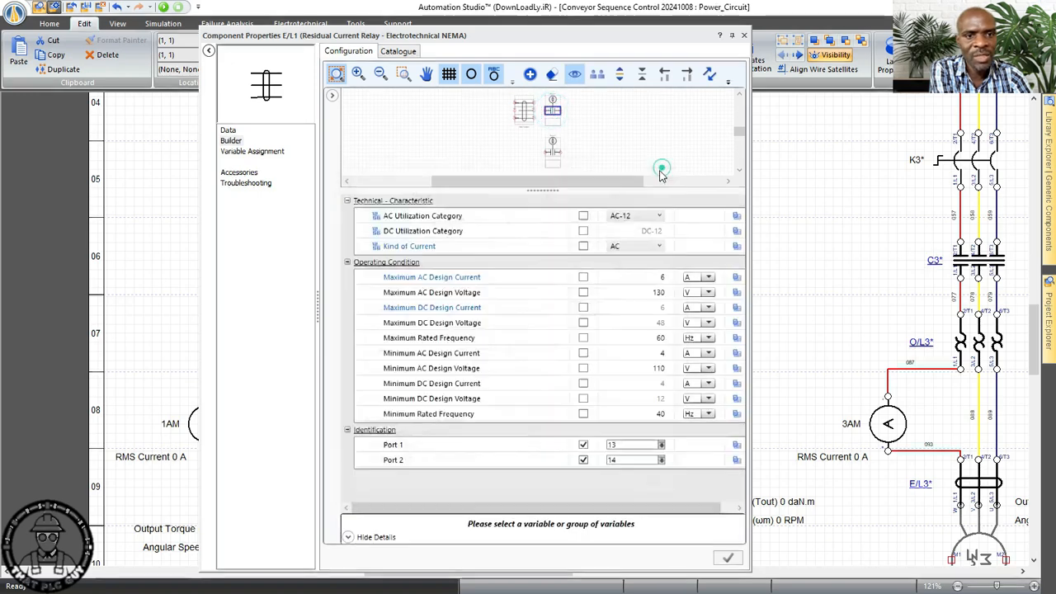
click(652, 294)
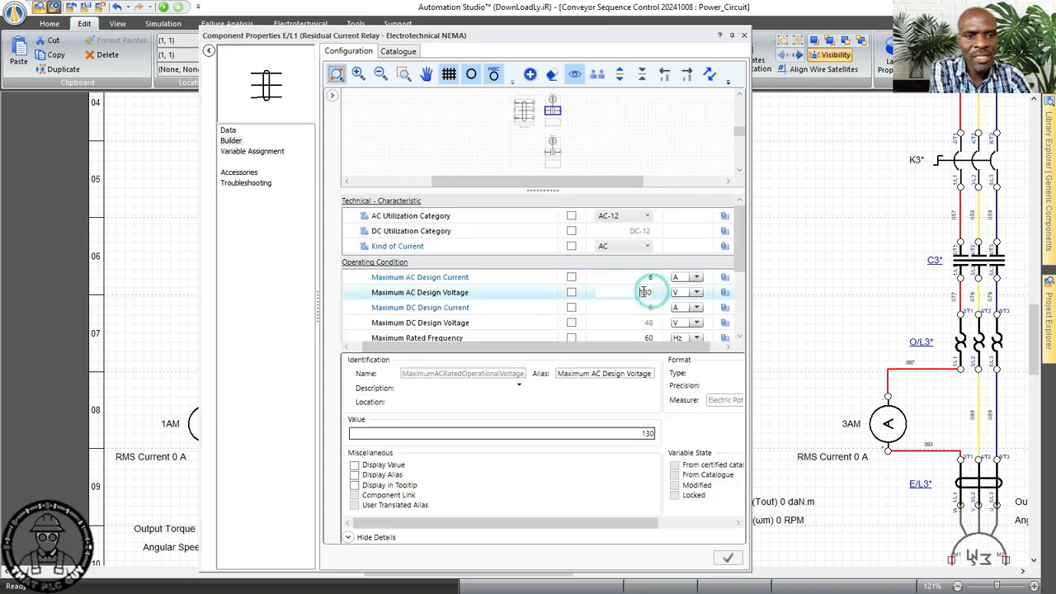
text(600)
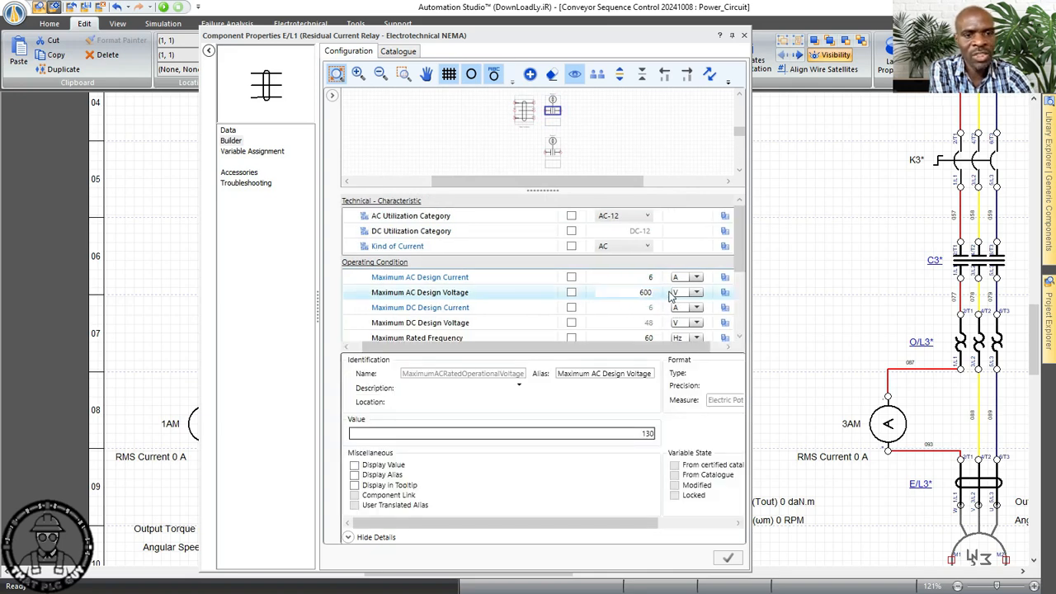
key(Tab)
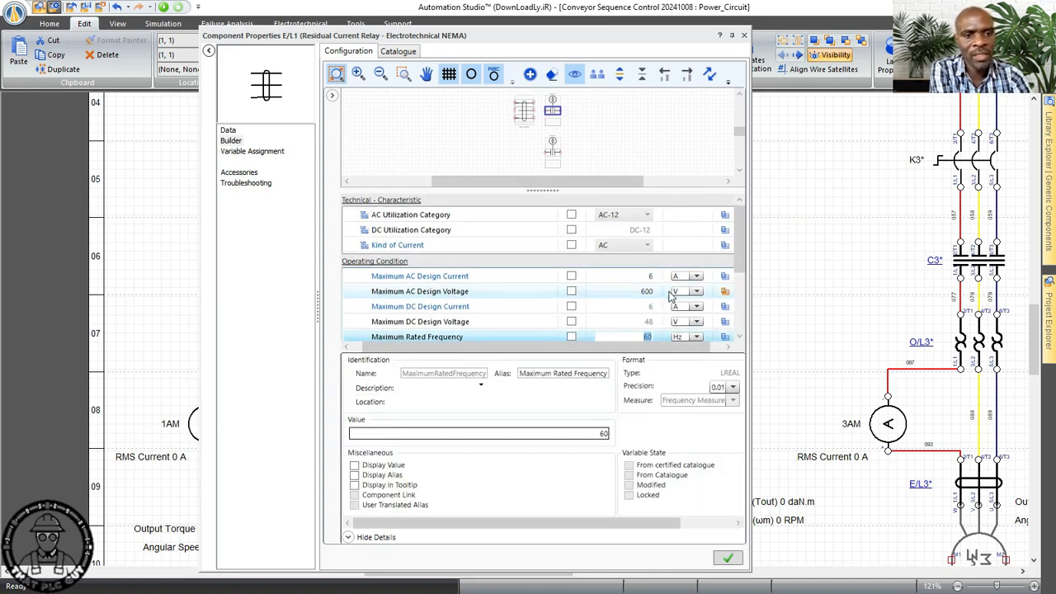
click(727, 560)
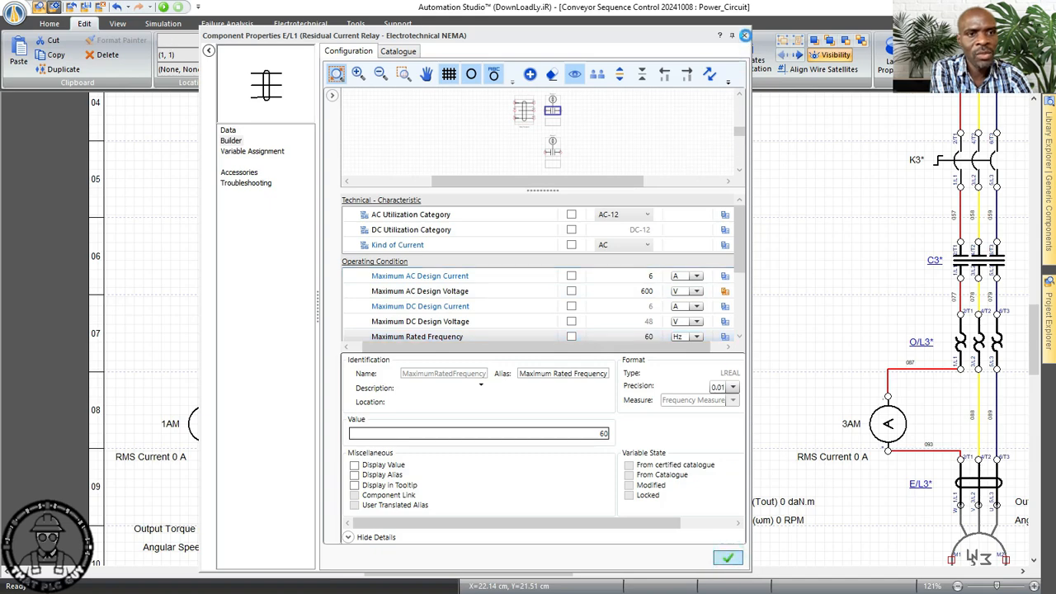
click(744, 37)
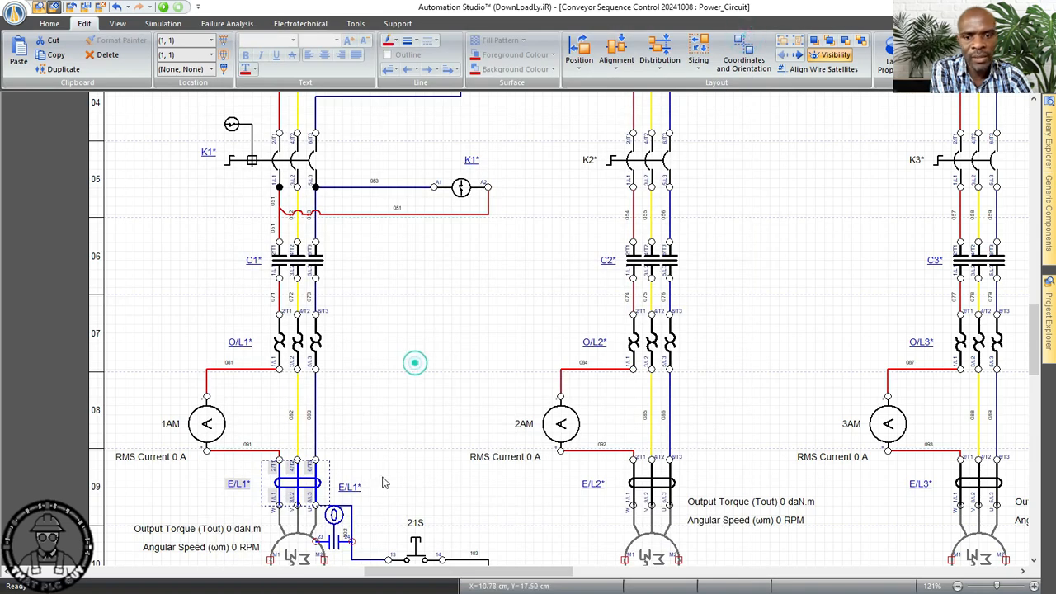
- Move E/L1's 23–24 contact into the free area below the K1 coil branch and lower the coil's return wire 051 to make room
drag(334, 540, 427, 309)
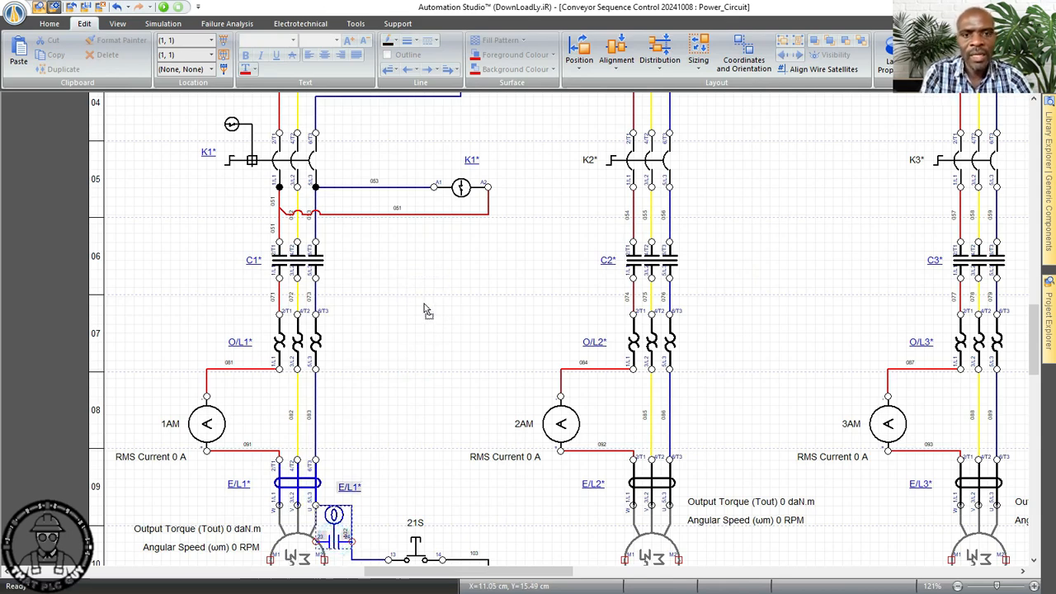
click(394, 188)
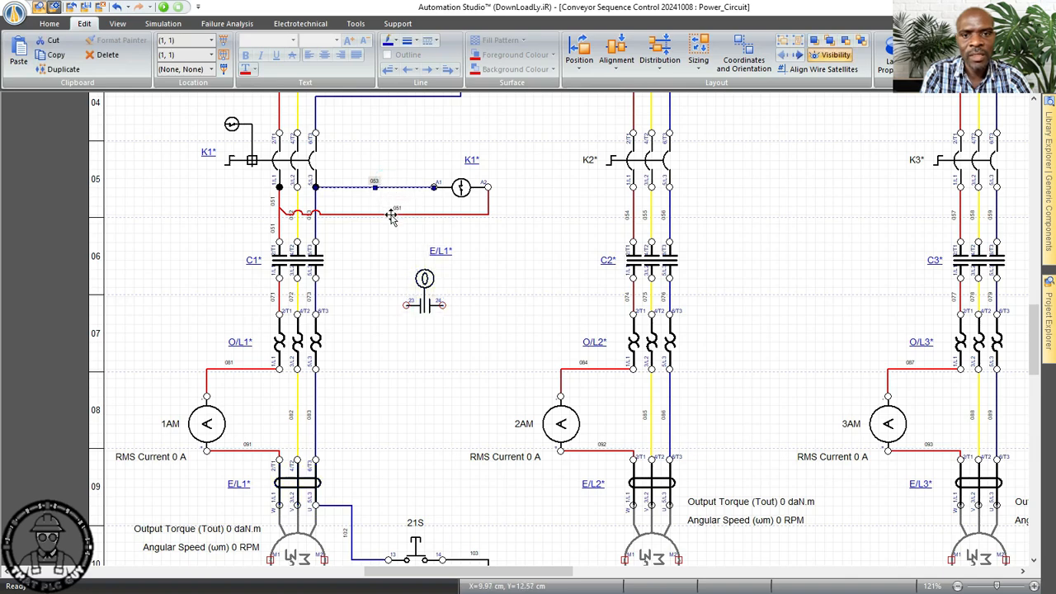
click(389, 214)
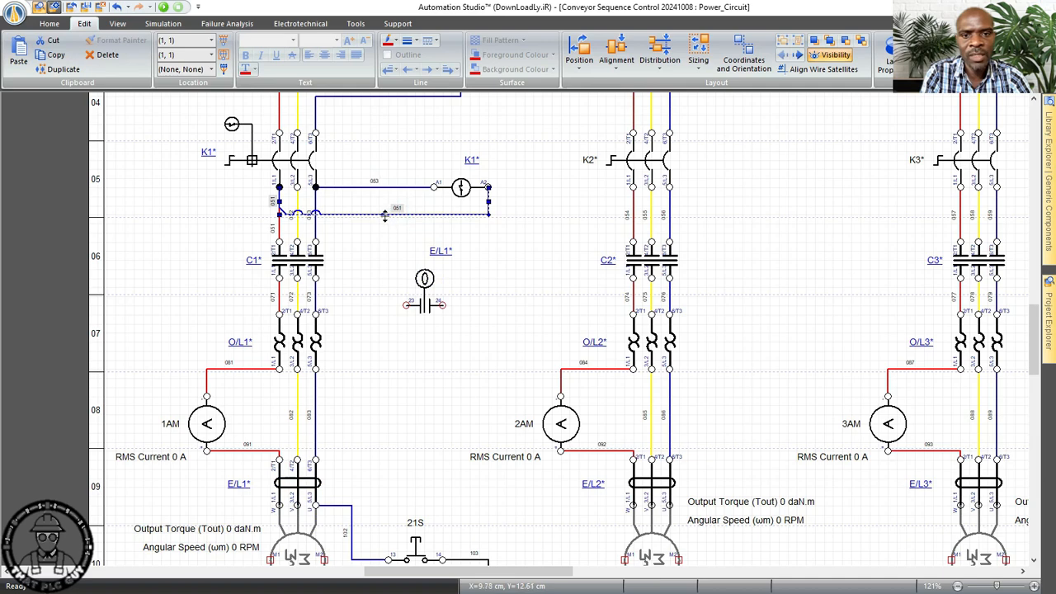
drag(385, 215, 501, 273)
click(500, 273)
- Insert the E/L1 23–24 contact in series into wire 053 ahead of terminal A1 of the K1 coil, and save the project
click(439, 250)
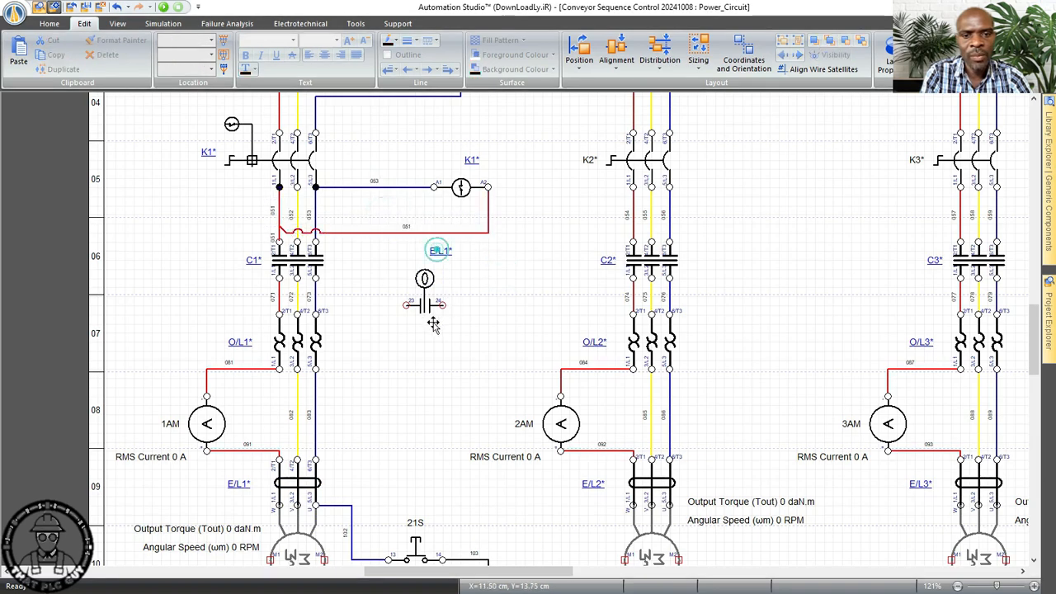
drag(433, 324, 389, 187)
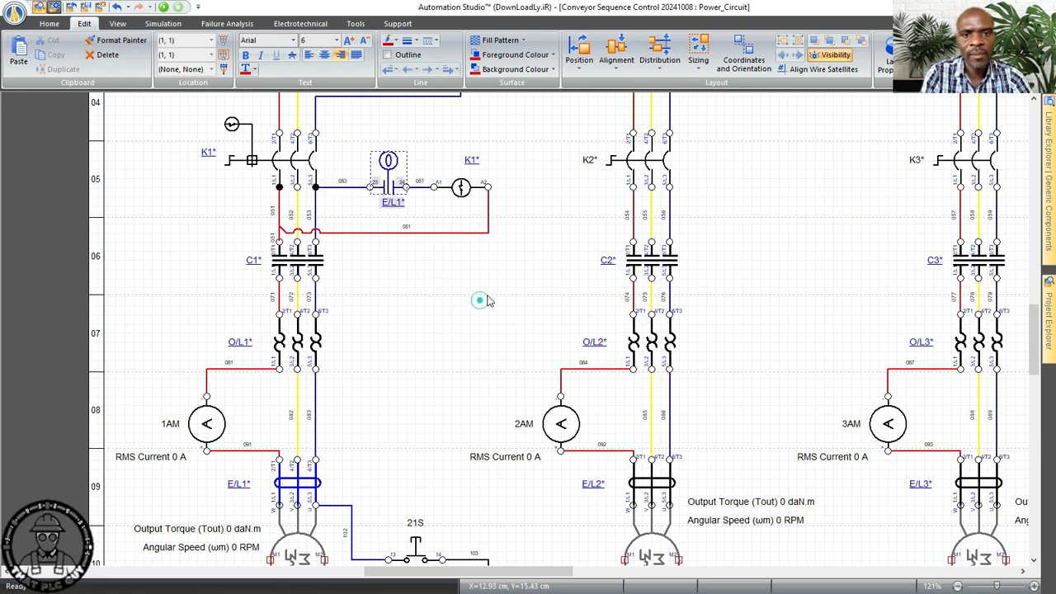
key(ctrl+s)
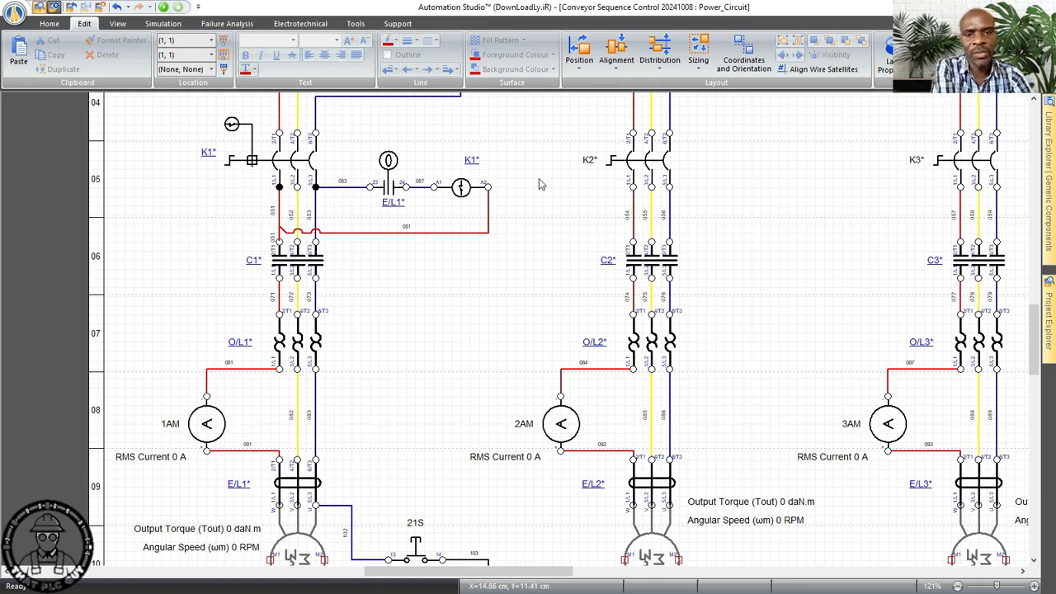
- Start the simulation, close the main supply switch, and close breakers K1, K2, K3 and K4
click(163, 7)
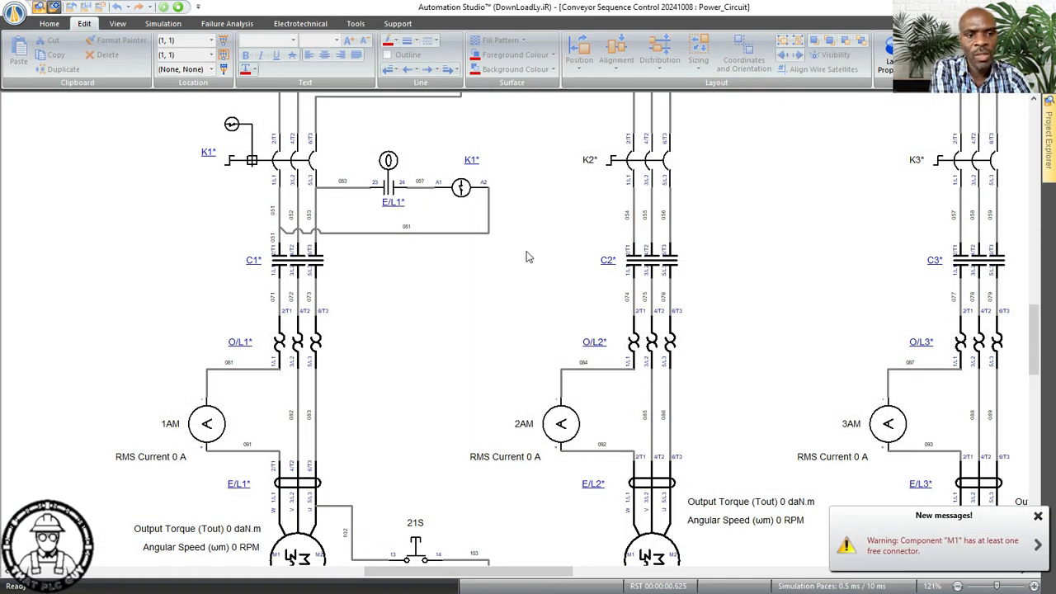
scroll(528, 258, up, 6)
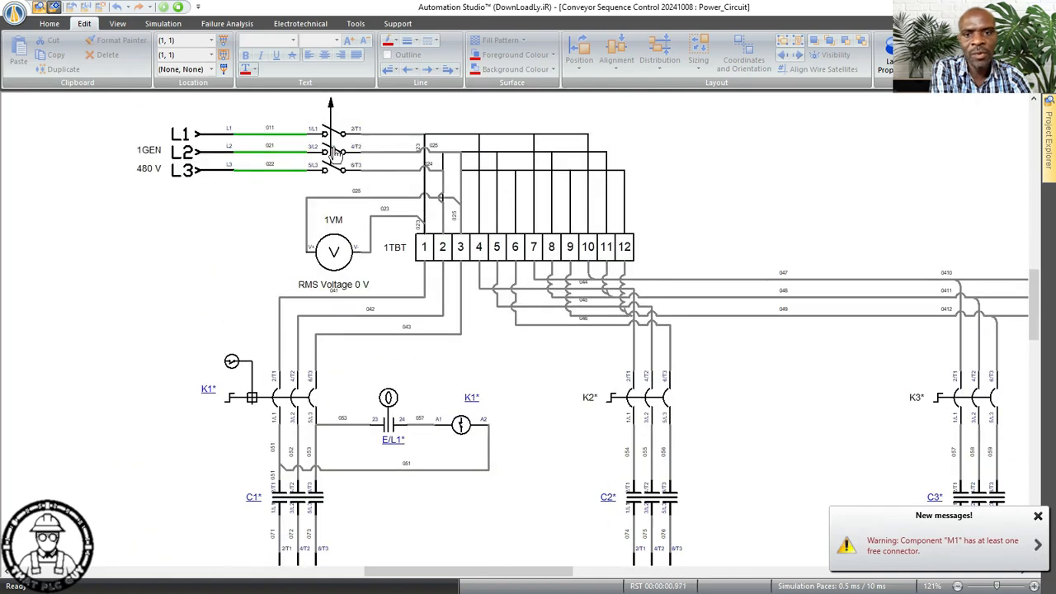
click(335, 153)
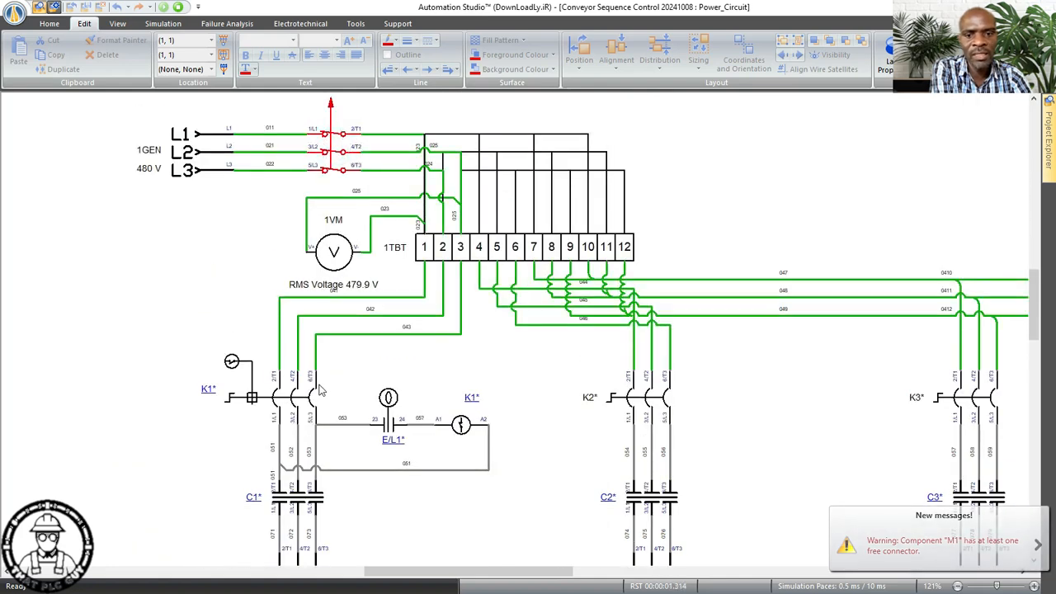
click(306, 396)
click(660, 391)
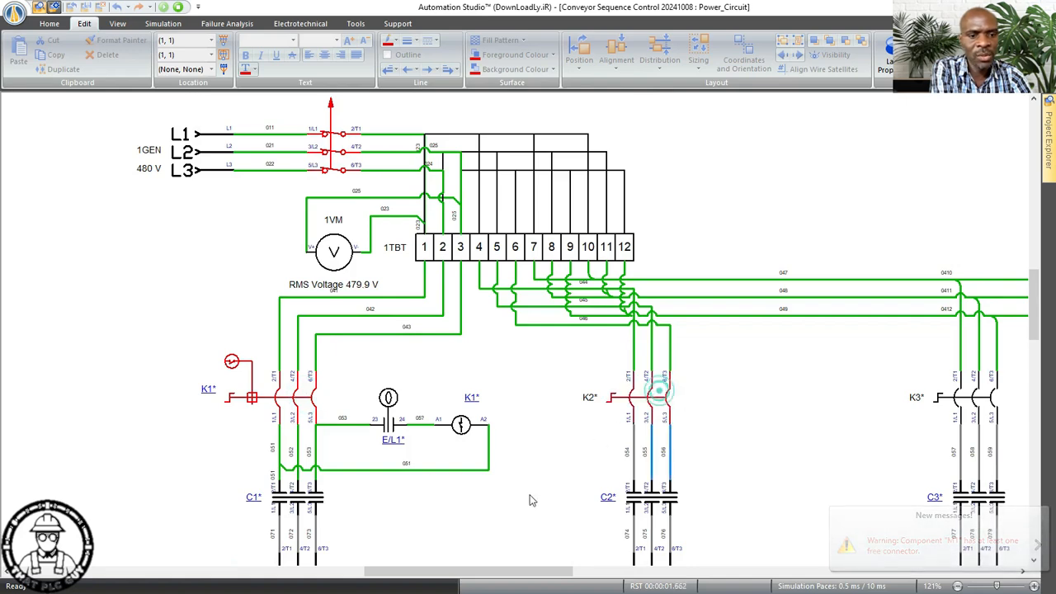
drag(537, 571, 599, 573)
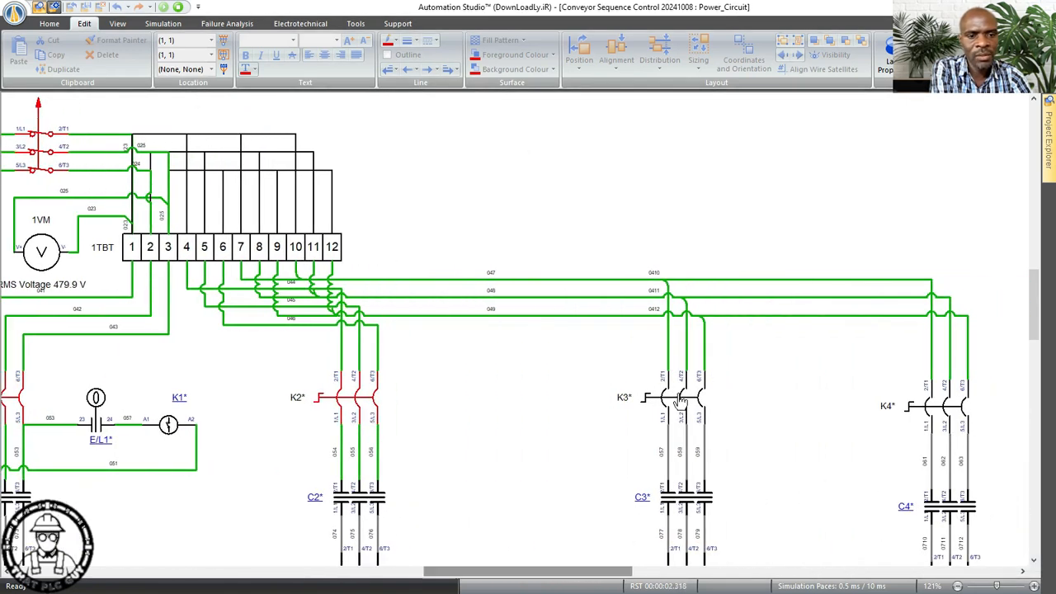
click(679, 399)
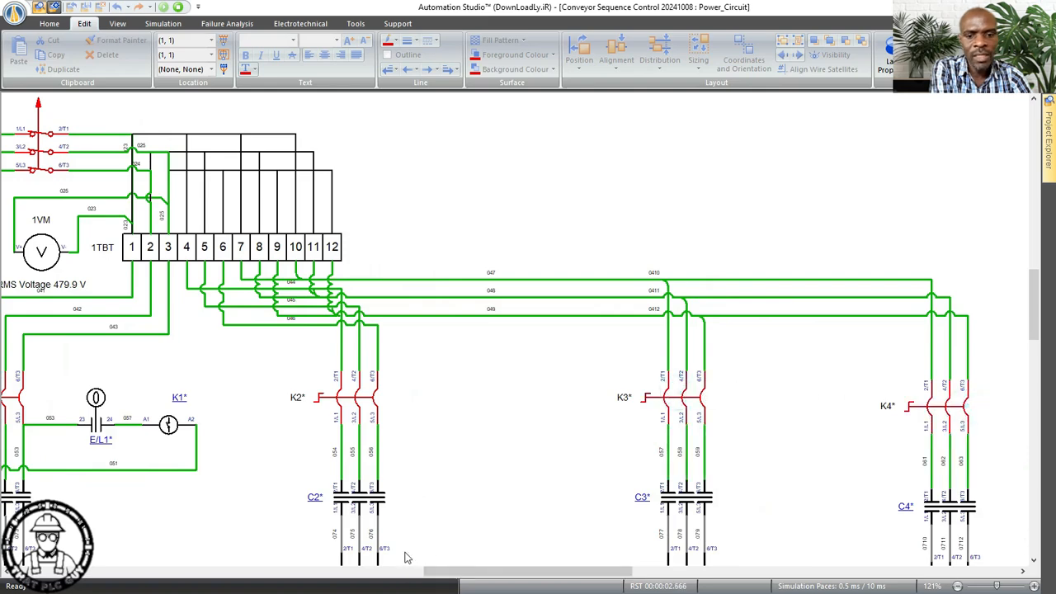
drag(440, 568, 382, 571)
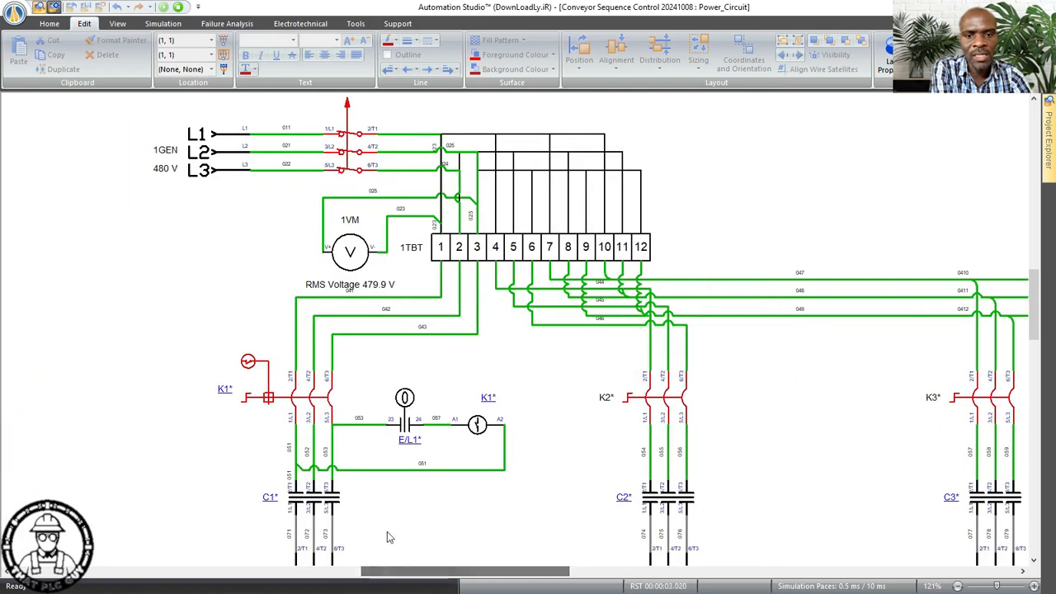
- Open the Conveyor_Control diagram and start the conveyor sequence by actuating and releasing Remote Start switch 8S
scroll(392, 495, down, 3)
scroll(395, 304, down, 1)
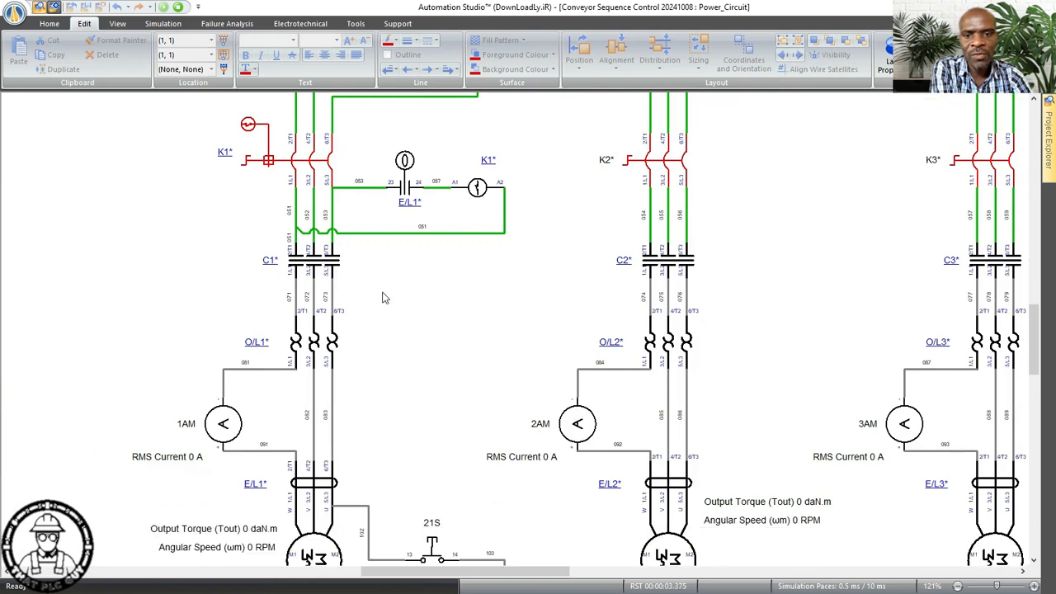
scroll(377, 297, down, 1)
scroll(336, 513, down, 1)
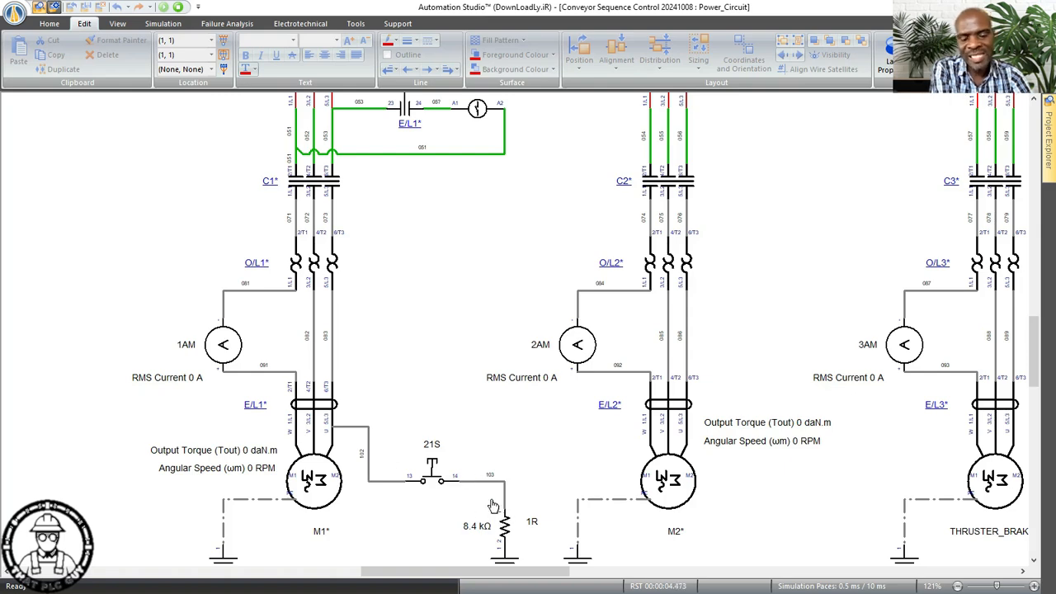
scroll(459, 490, up, 1)
scroll(458, 491, up, 1)
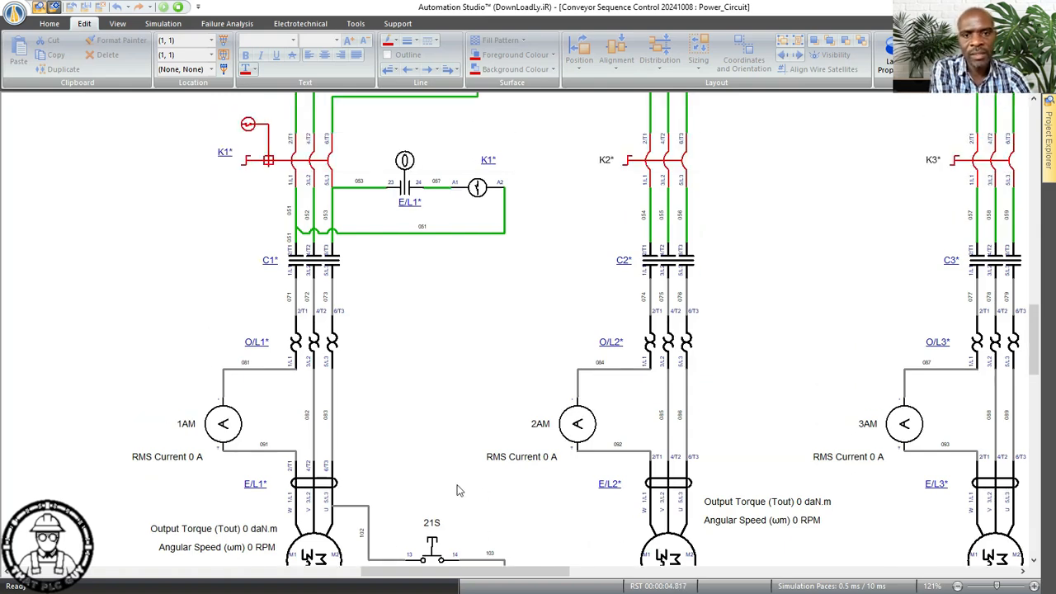
mouse_move(1047, 150)
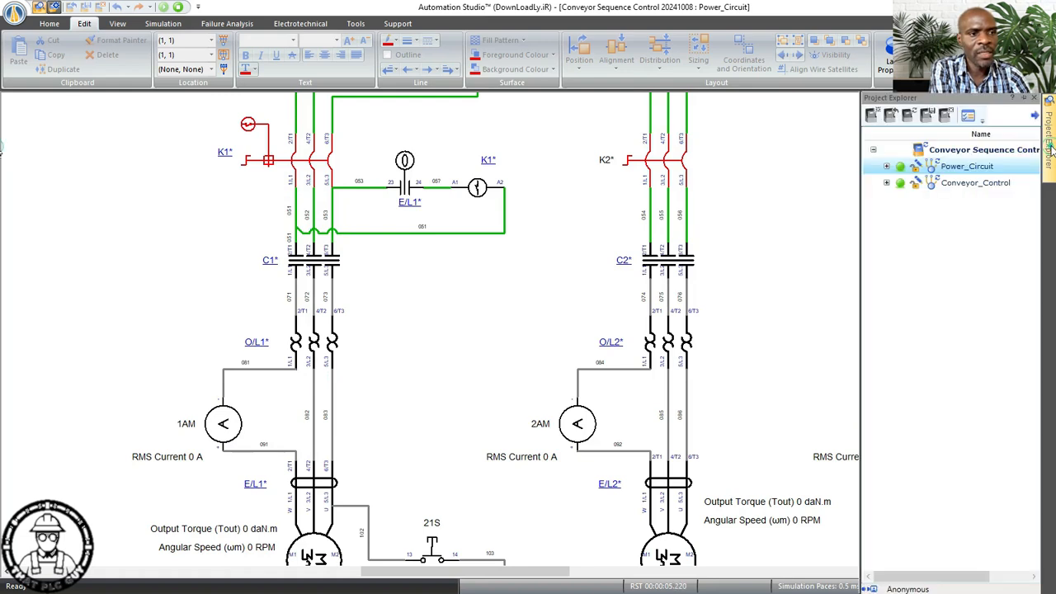
double_click(980, 183)
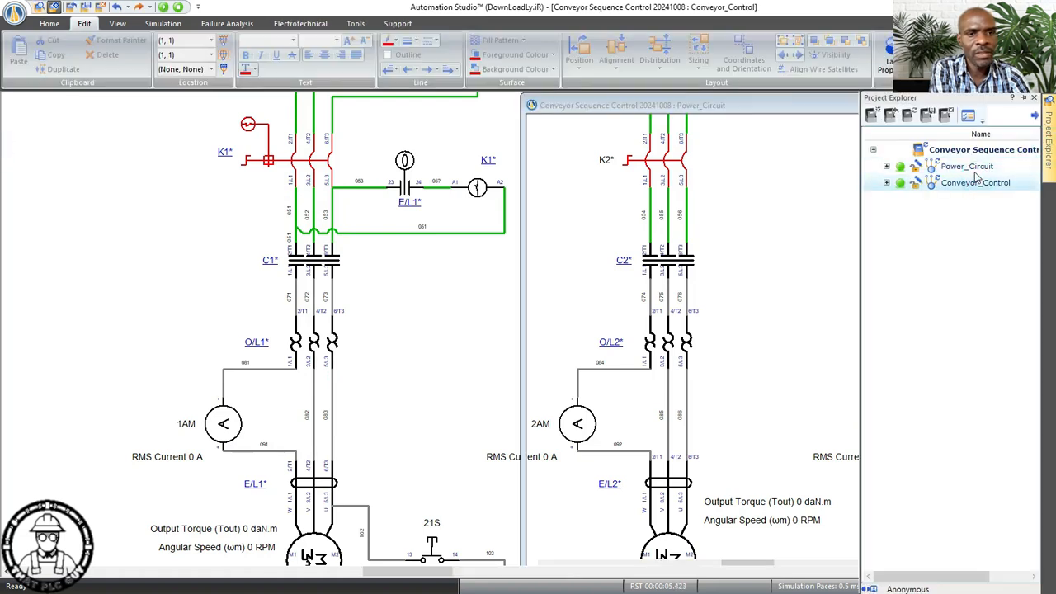
click(707, 123)
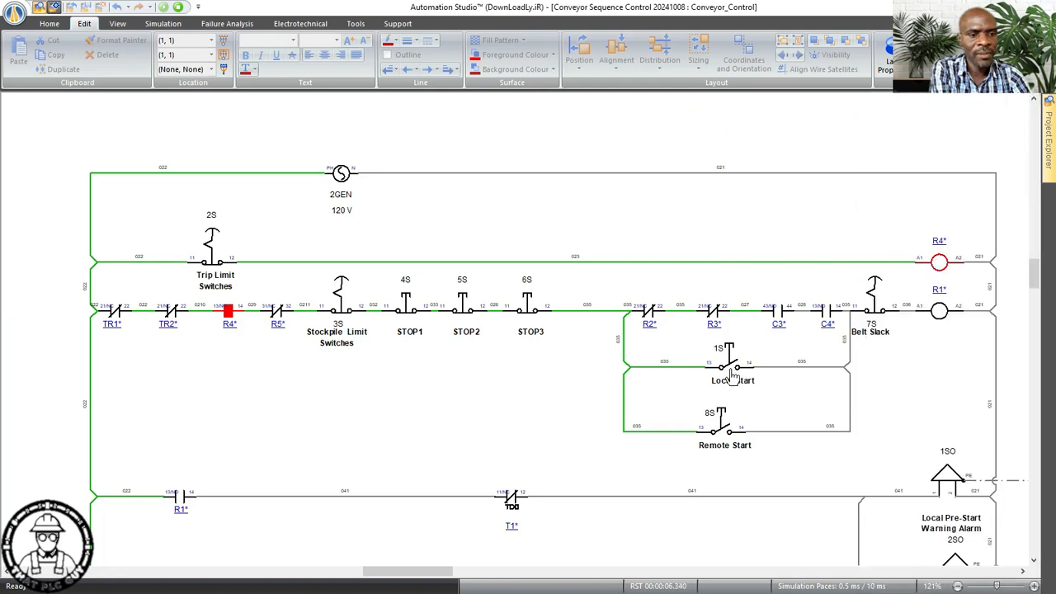
click(721, 431)
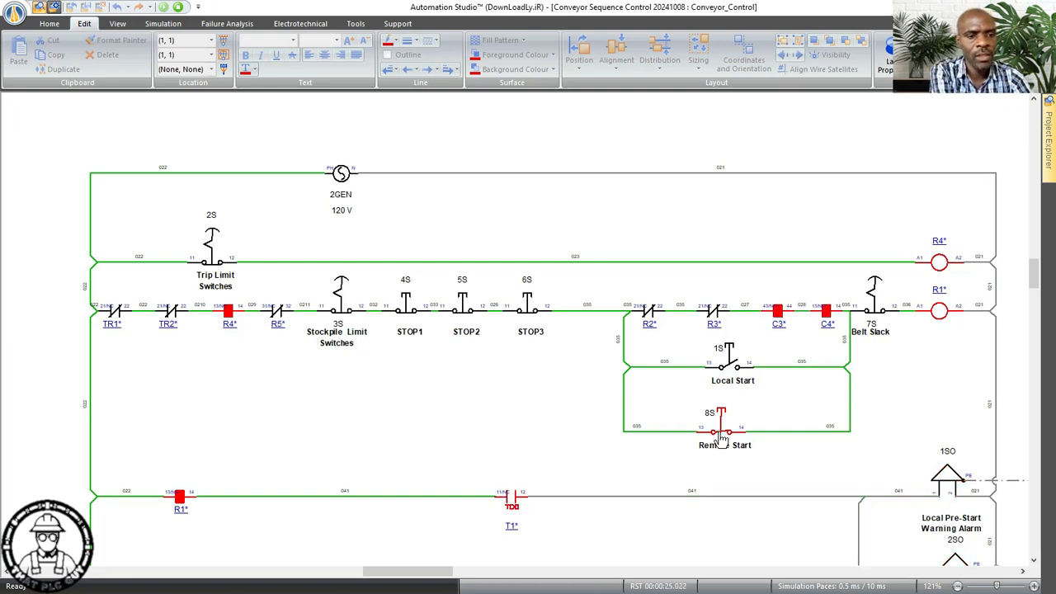
click(726, 445)
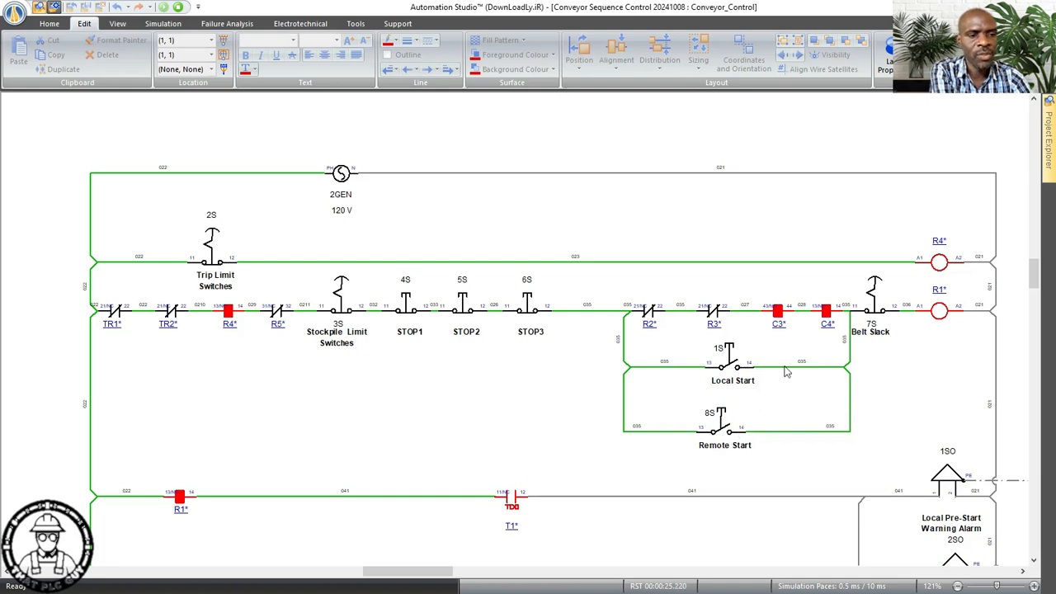
- Return to the Power_Circuit diagram and examine the contactors, ammeters, and motor torque and speed read-outs across all four branches
scroll(659, 315, down, 1)
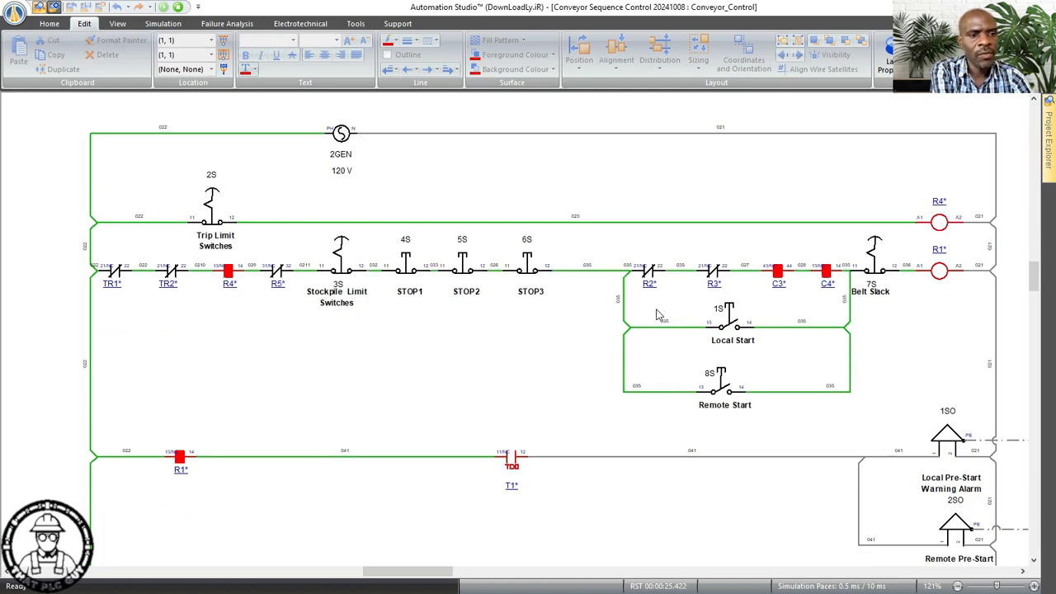
scroll(733, 302, down, 1)
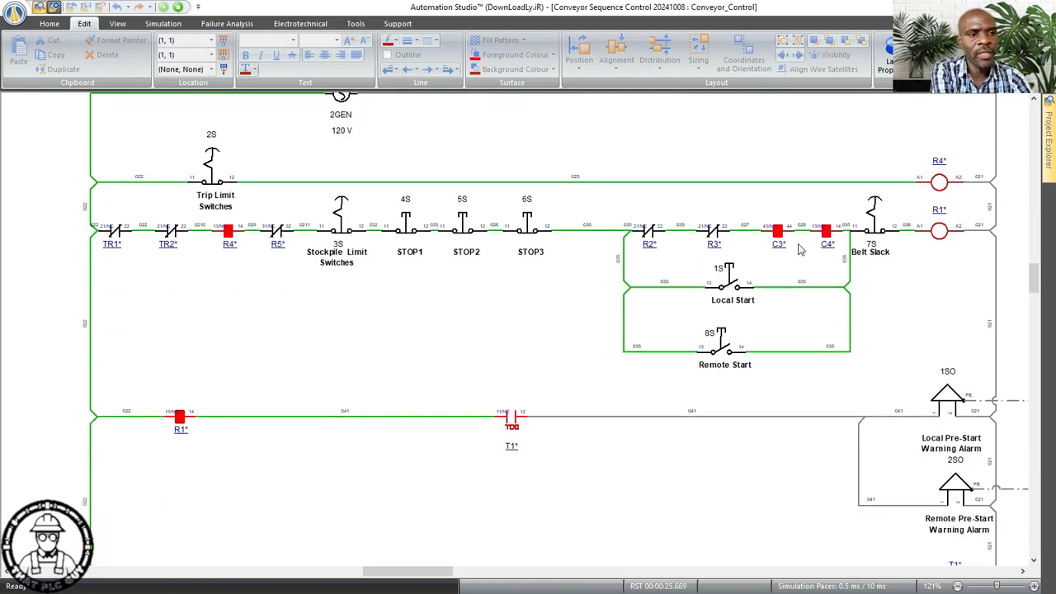
mouse_move(1051, 145)
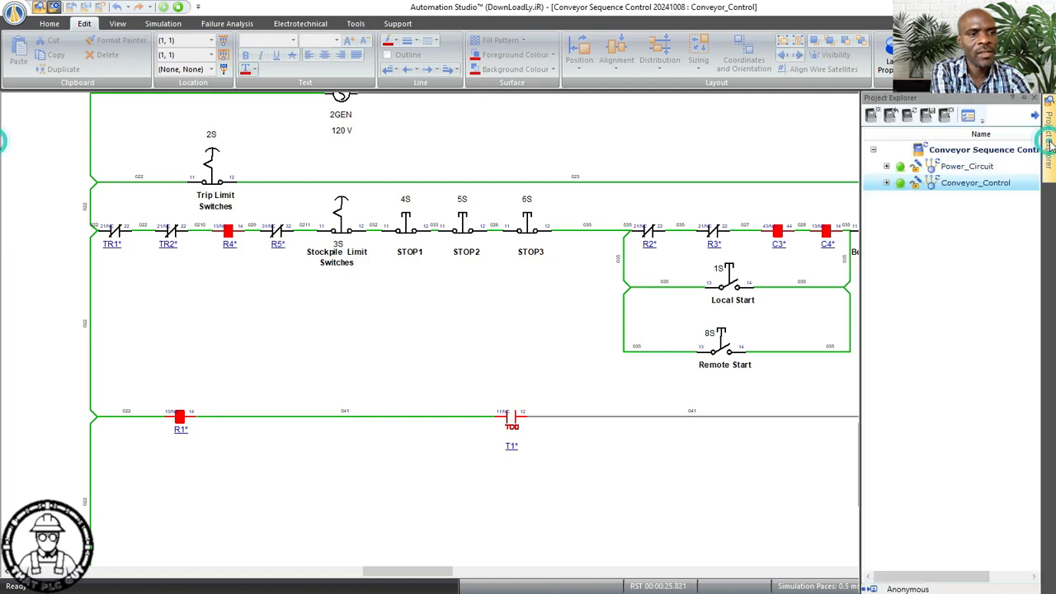
double_click(972, 167)
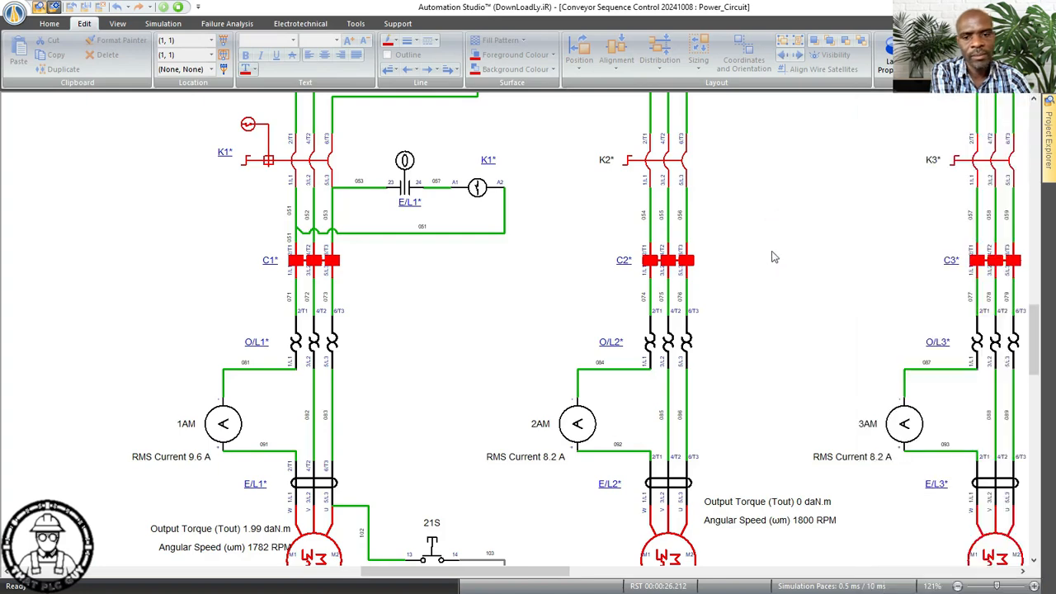
scroll(728, 306, down, 2)
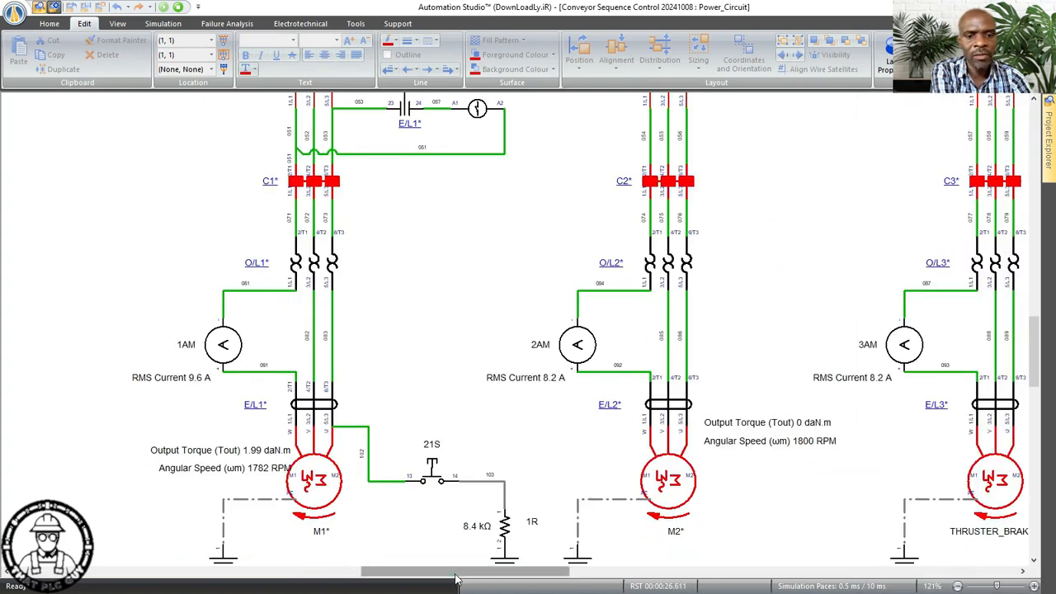
drag(455, 579, 510, 583)
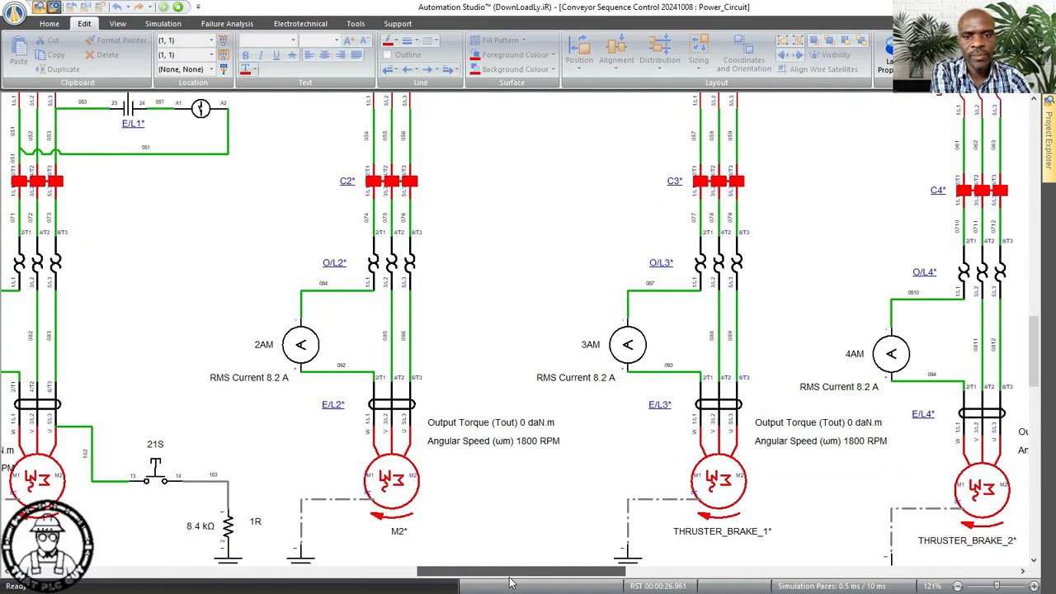
scroll(520, 532, left, 3)
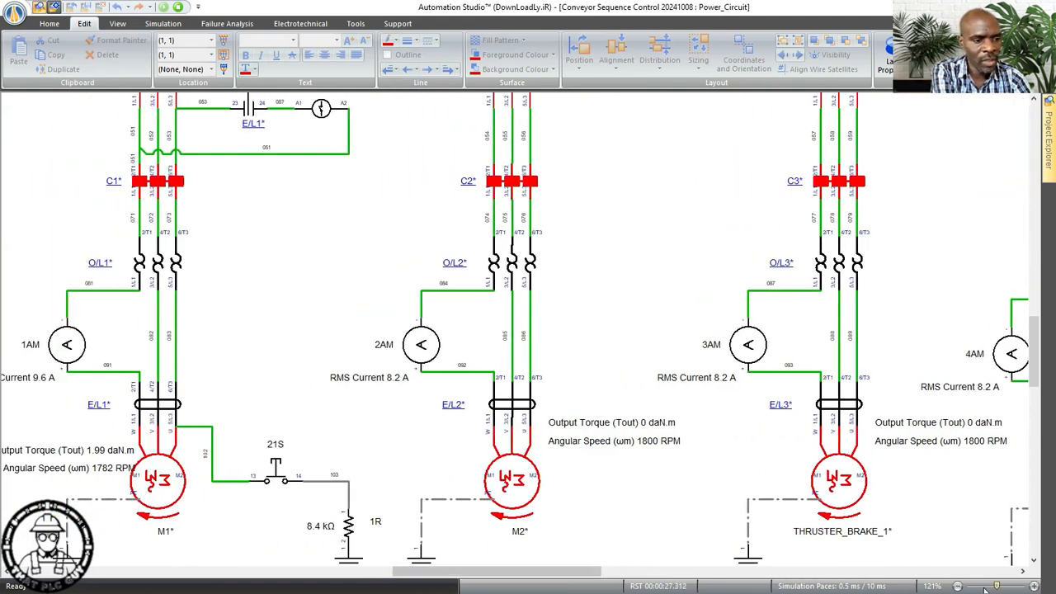
drag(999, 584, 997, 586)
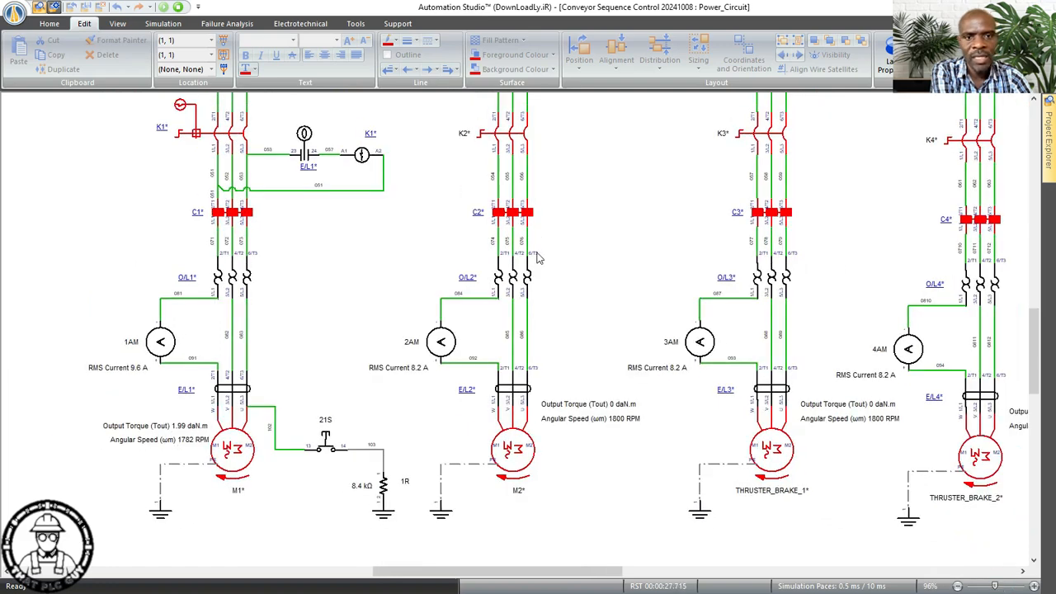
scroll(398, 250, up, 1)
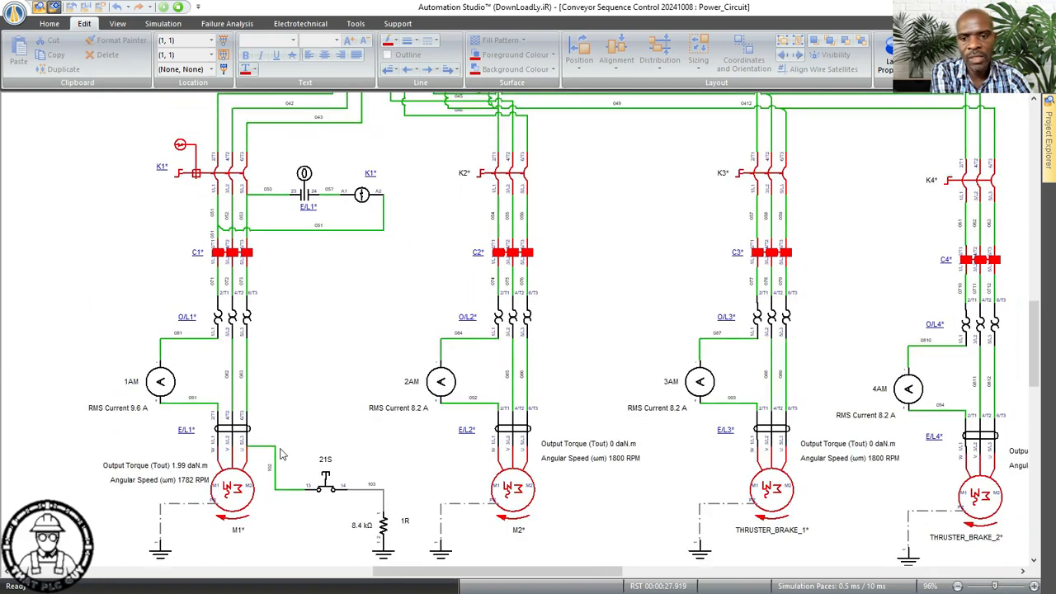
- Simulate an earth fault on M1 by closing switch 21S, and check breaker K1, relay E/L1 and contactor C1
click(327, 494)
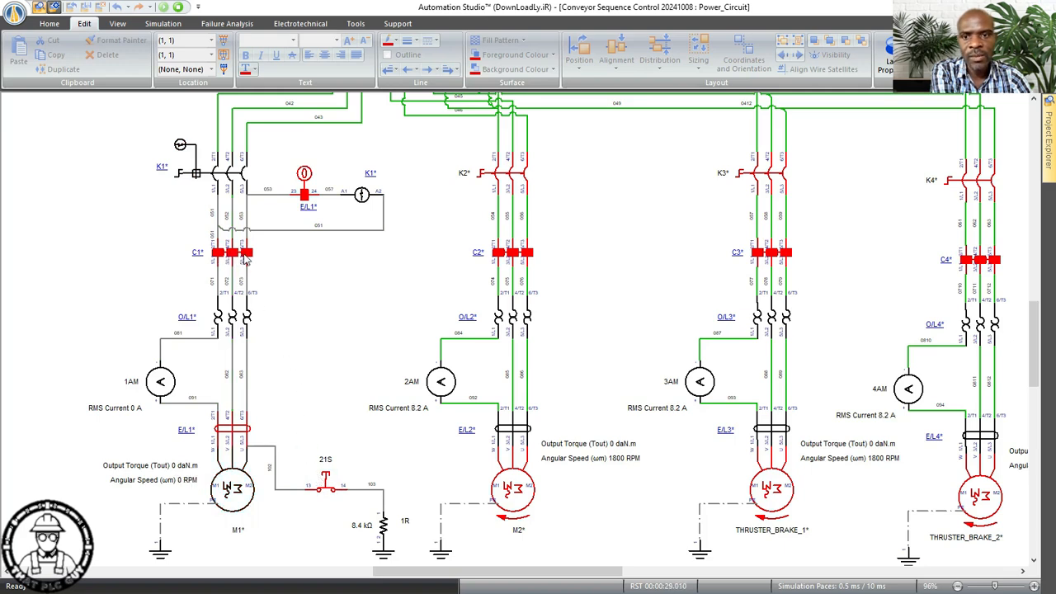
click(242, 258)
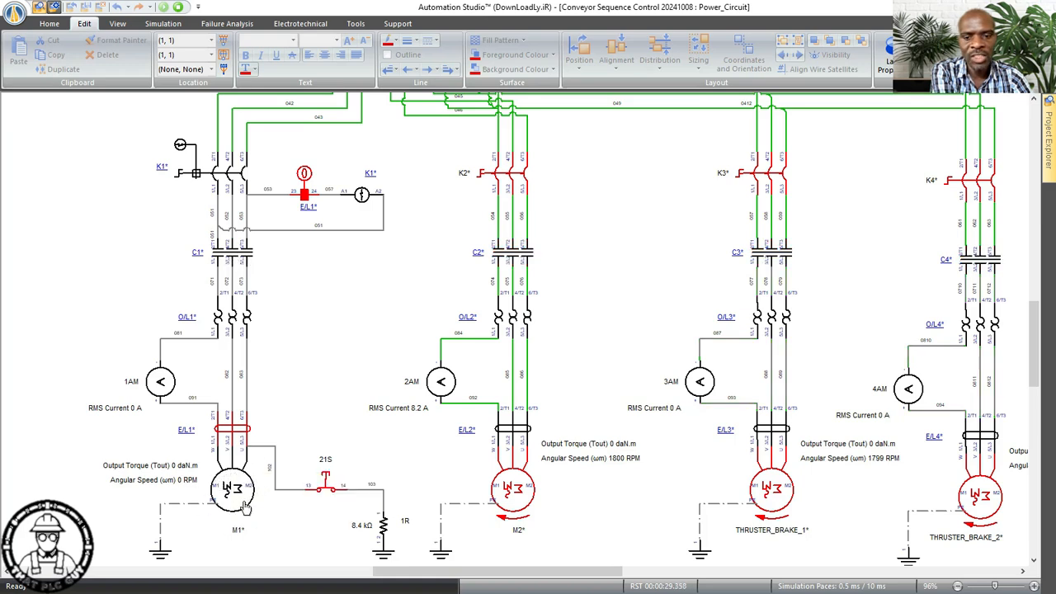
- Apply a constant load torque of 1.19 daN.m to M2 and THRUSTER_BRAKE_2, and a small load torque to THRUSTER_BRAKE_1
mouse_move(245, 506)
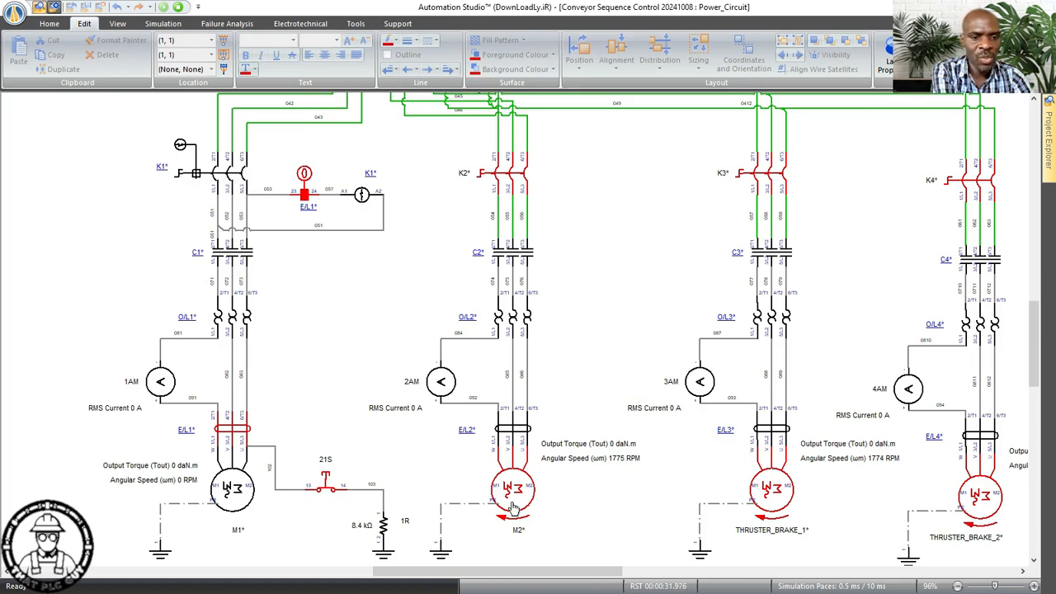
mouse_move(524, 496)
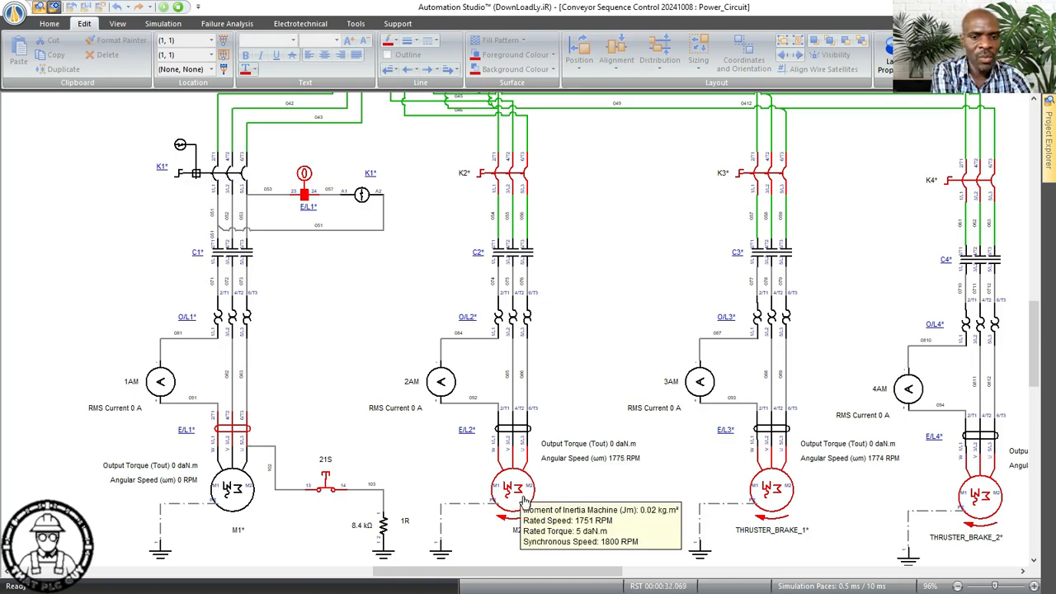
click(521, 491)
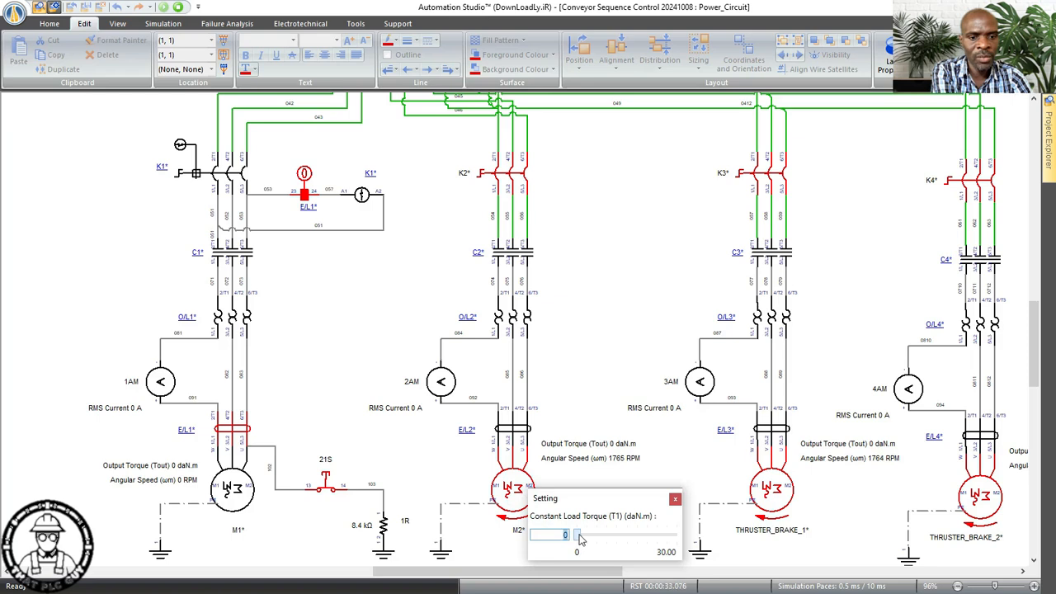
drag(580, 538, 585, 538)
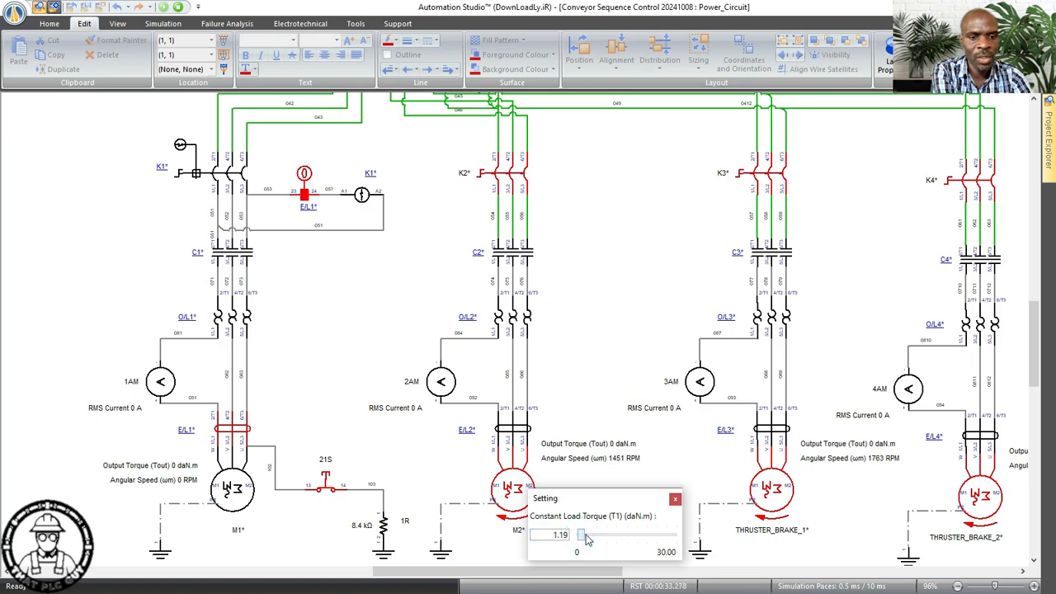
click(769, 493)
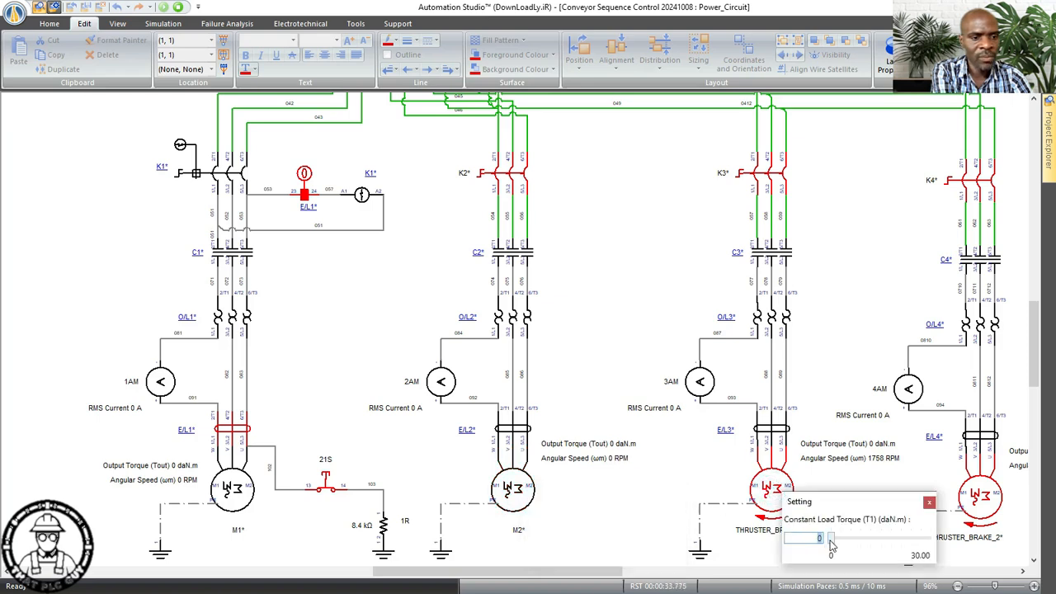
drag(830, 540, 835, 541)
click(988, 502)
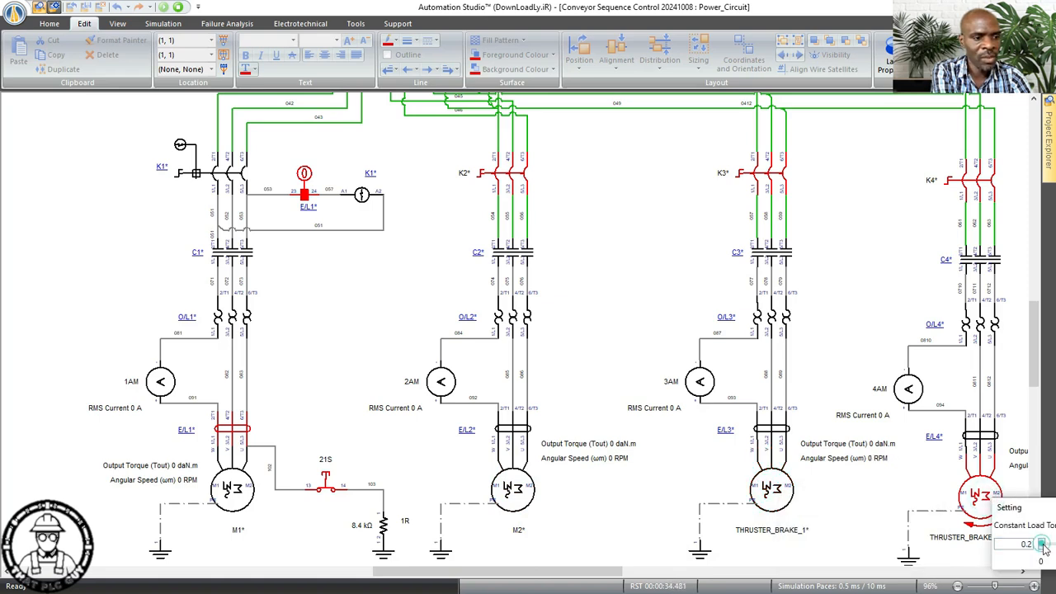
drag(1043, 549, 1046, 548)
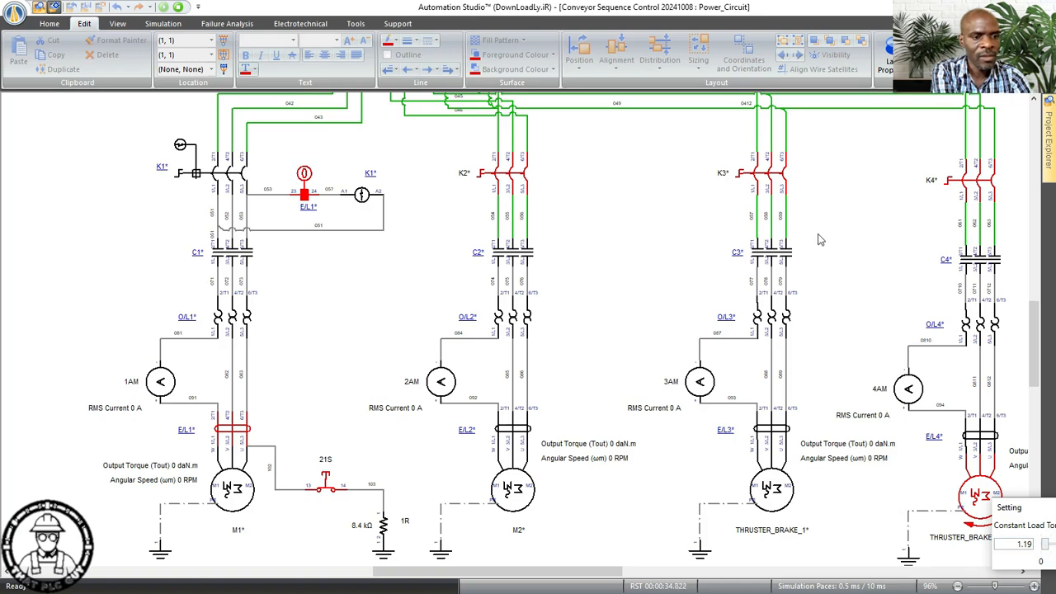
click(820, 239)
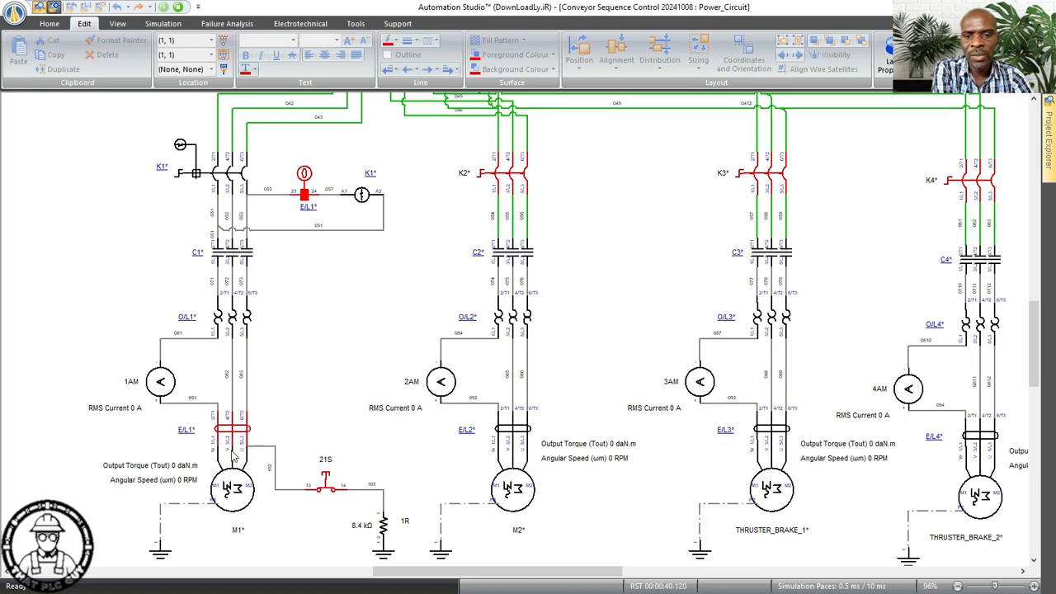
- Examine the M1 branch in Power_Circuit and the timer, relay and brake limit switch circuits in Conveyor_Control
mouse_move(239, 491)
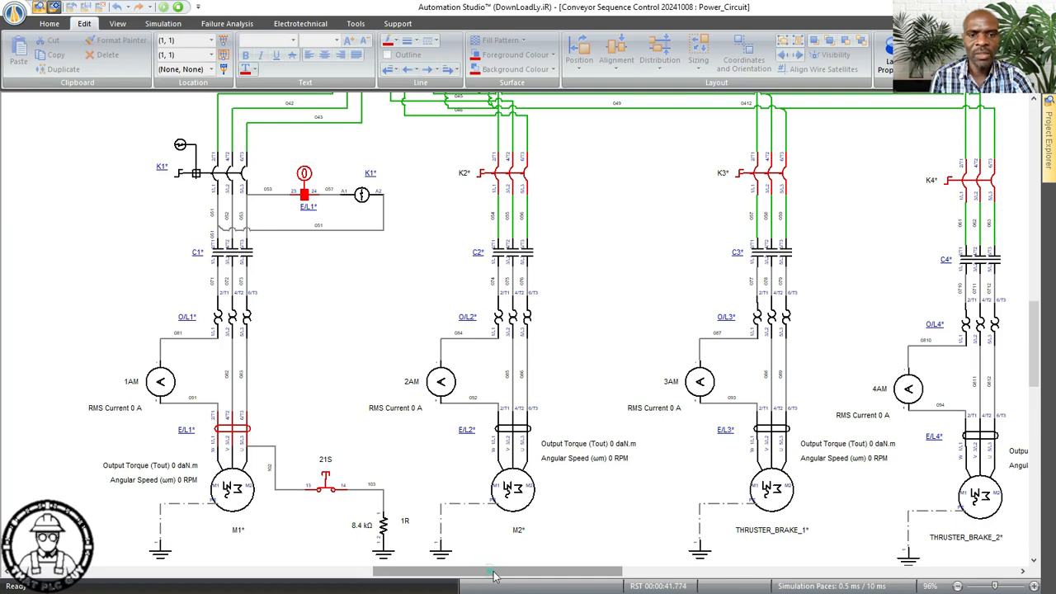
drag(493, 575, 503, 575)
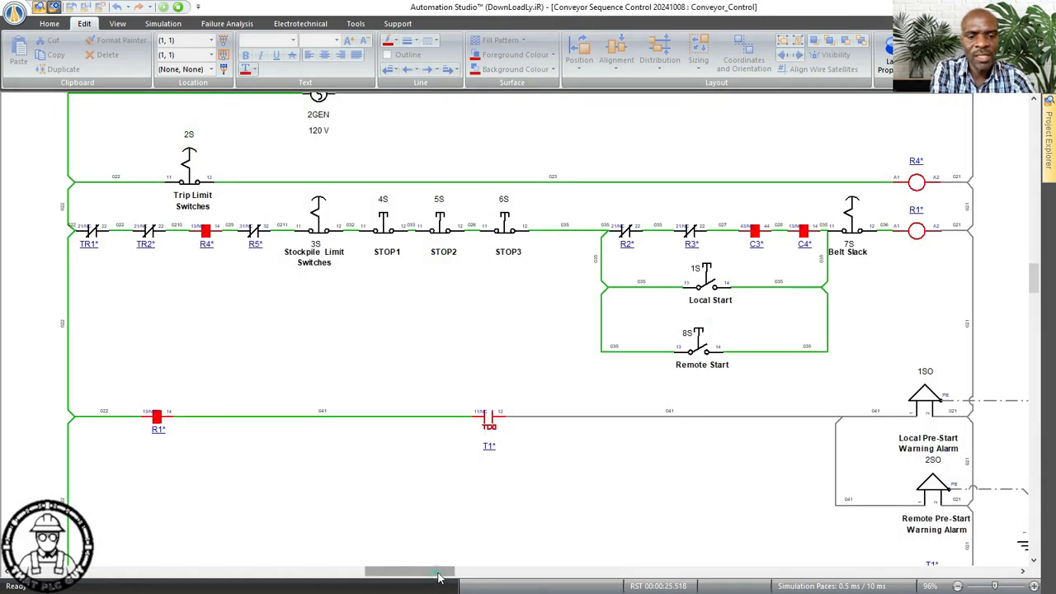
drag(438, 577, 523, 585)
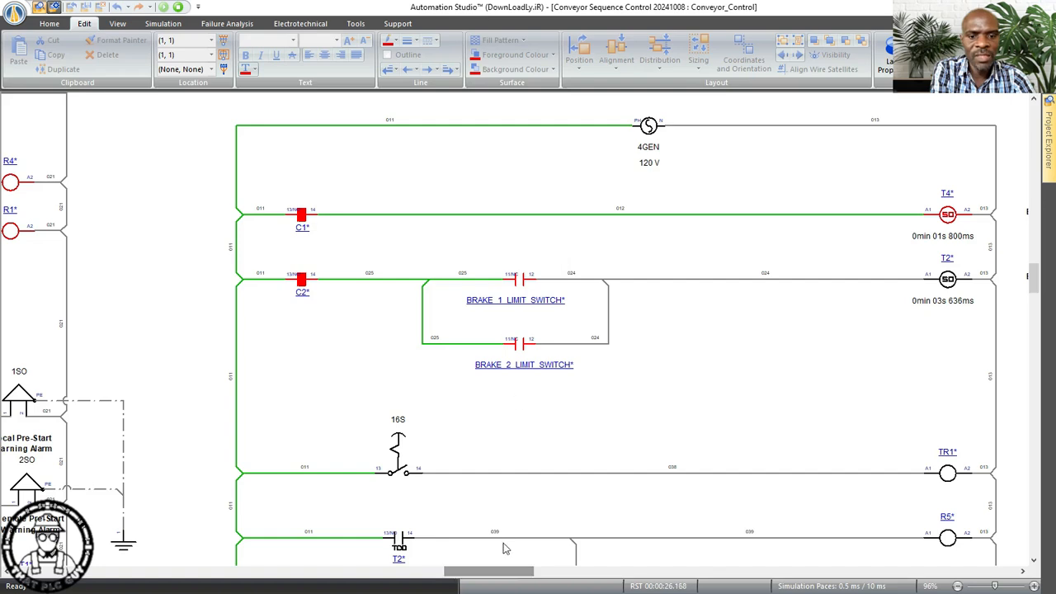
drag(501, 569, 532, 588)
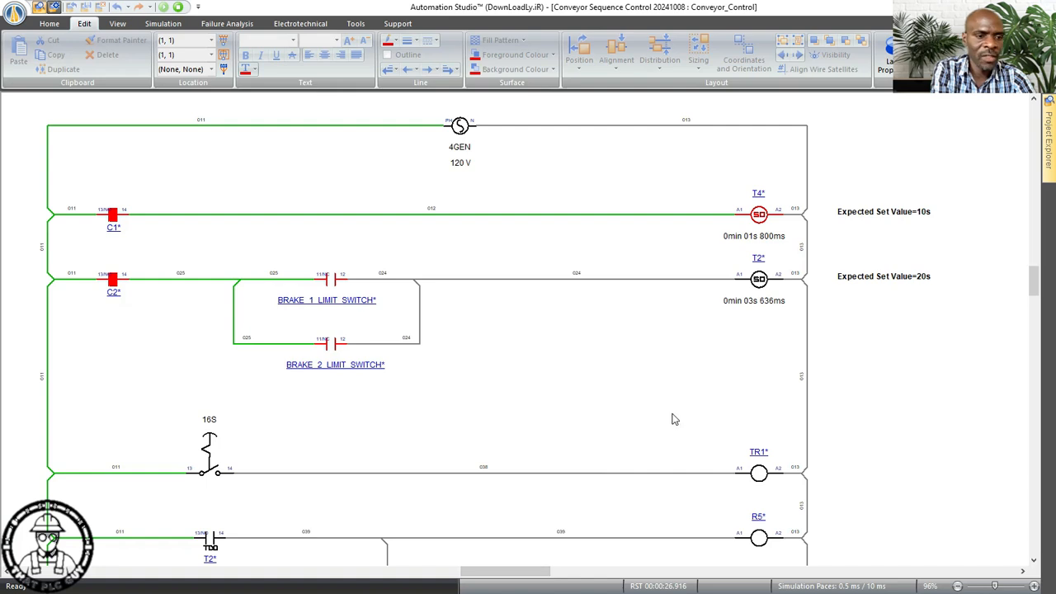
scroll(693, 419, down, 1)
scroll(710, 424, down, 6)
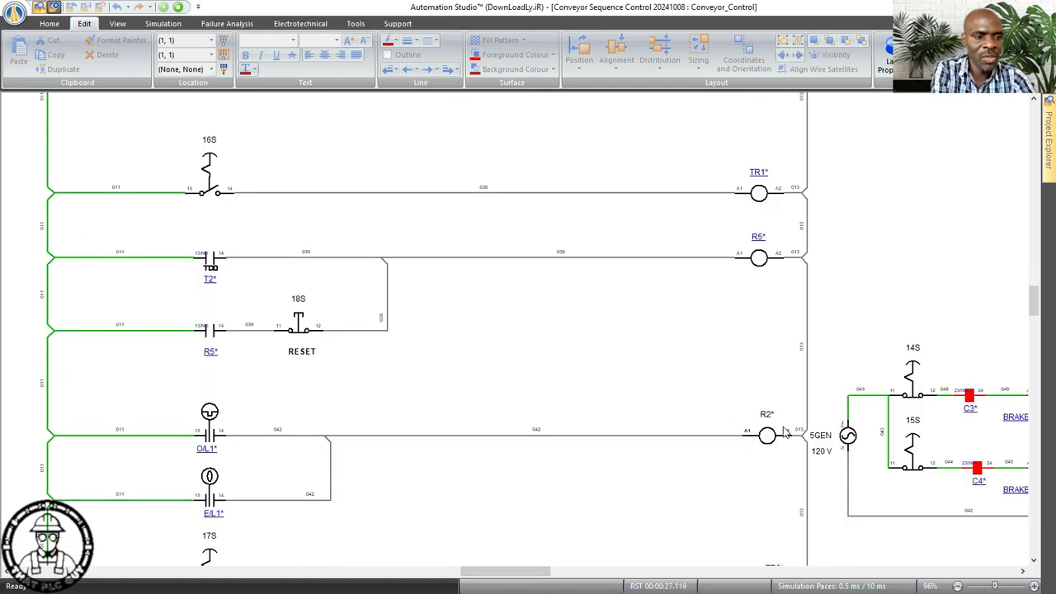
scroll(787, 432, down, 2)
click(525, 572)
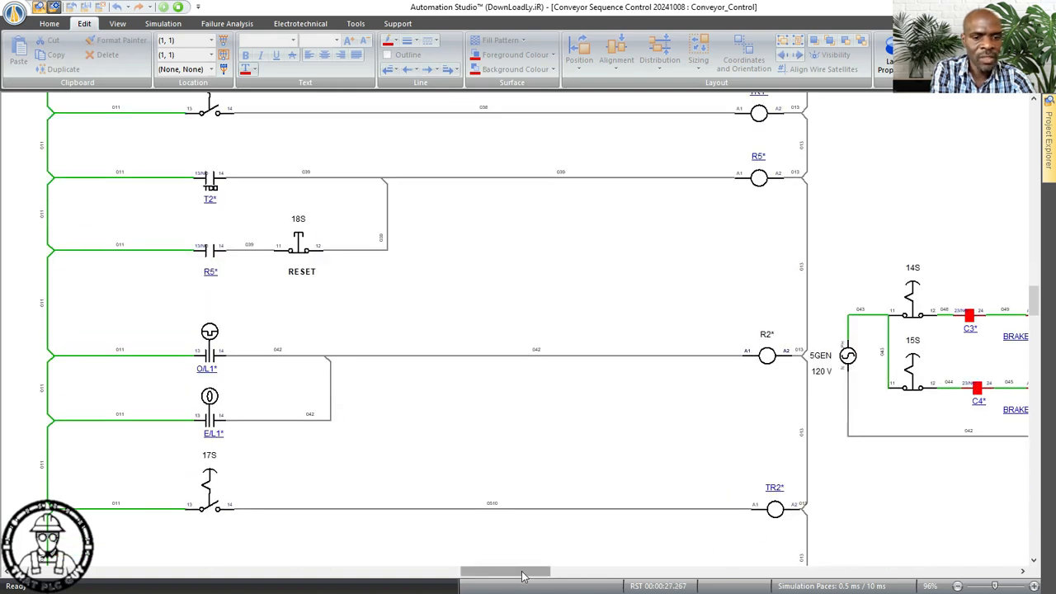
drag(530, 577, 550, 580)
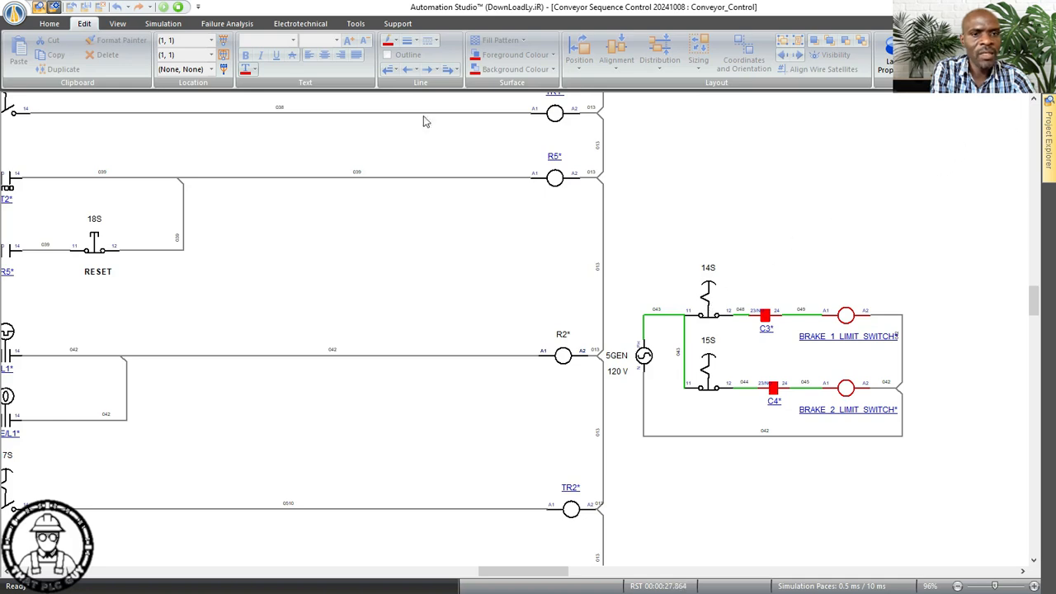
- Show Conveyor_Control and Power_Circuit side by side, with the brake limit switch circuit next to the M1 and M2 branches
click(56, 26)
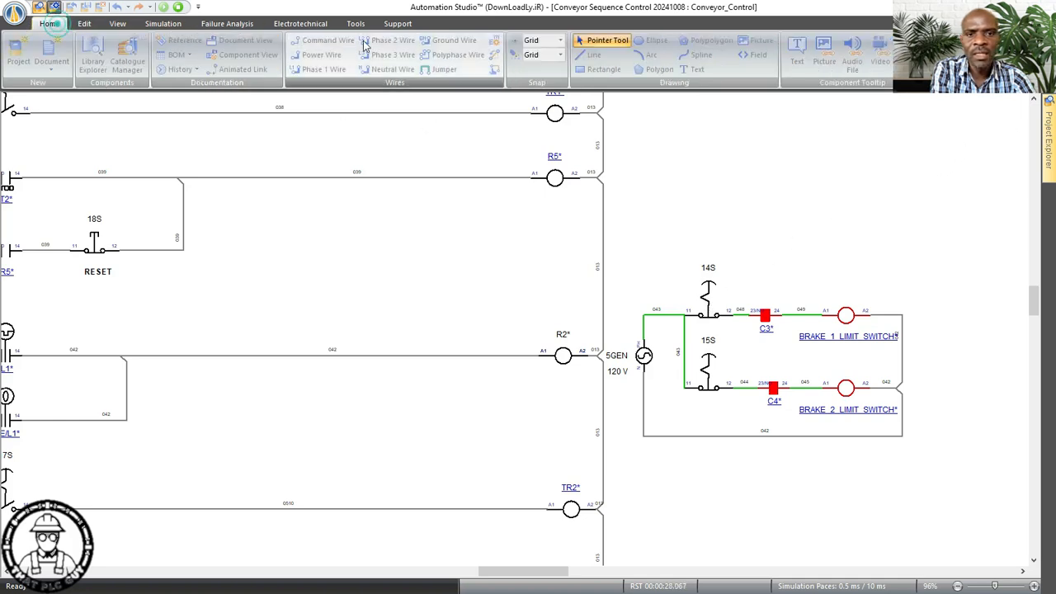
click(118, 24)
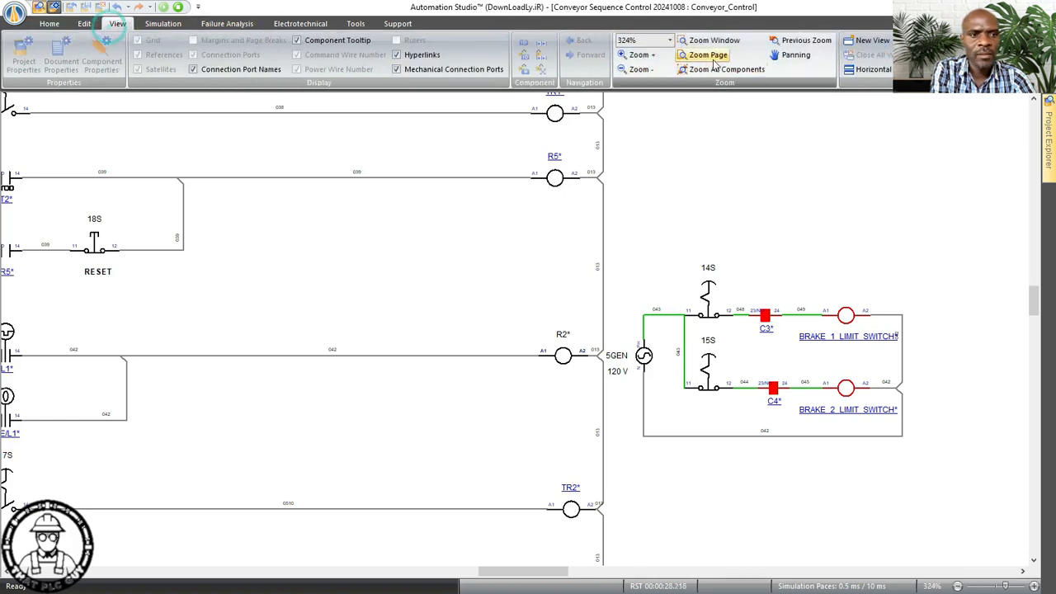
click(873, 68)
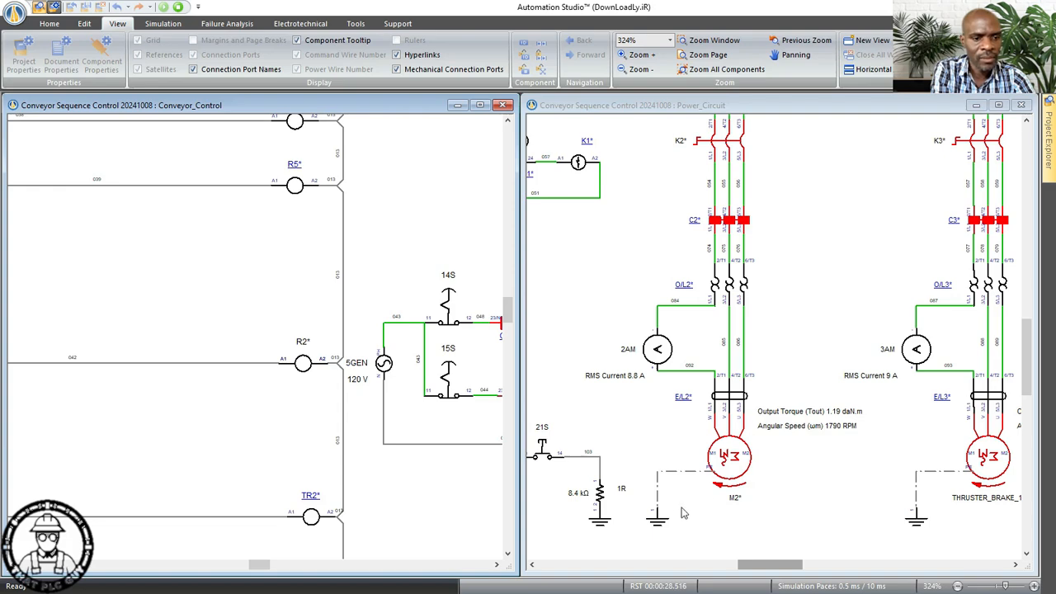
drag(766, 564, 744, 567)
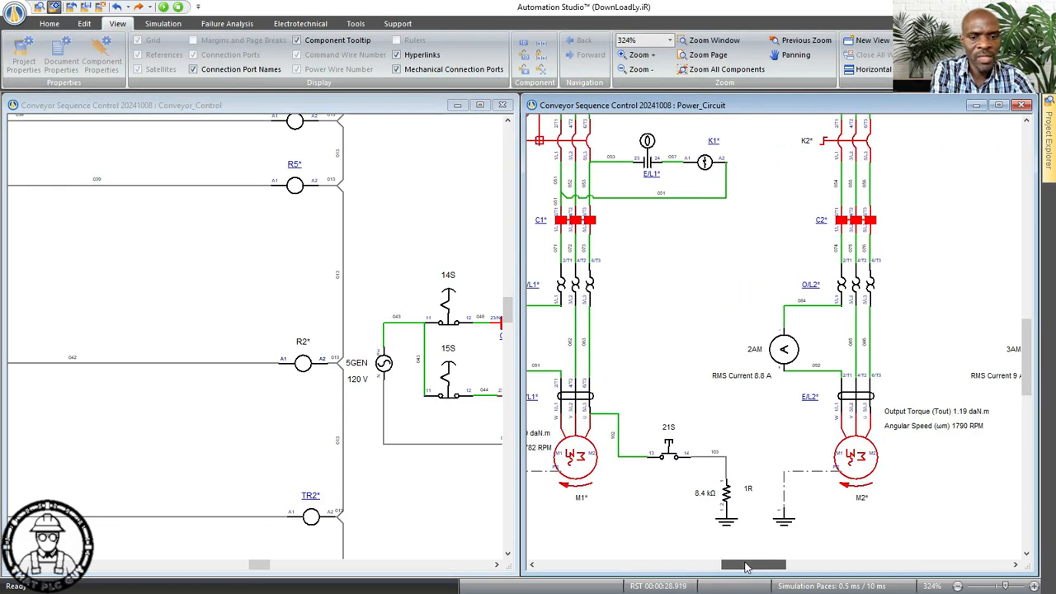
click(259, 565)
drag(265, 567, 270, 568)
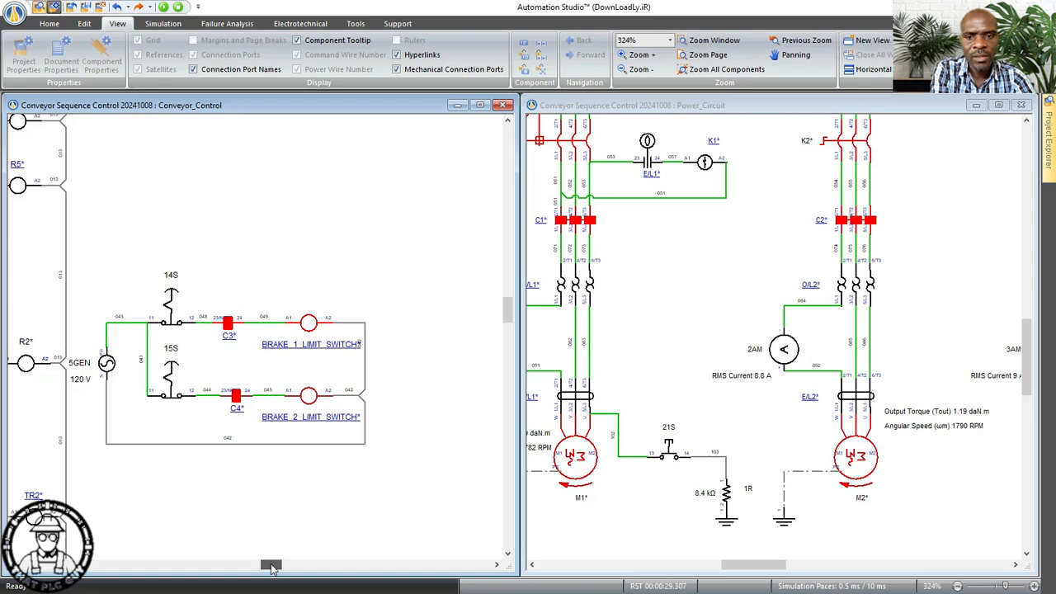
- Actuate switch 14S in the BRAKE_1_LIMIT_SWITCH circuit, and check the brake limit contacts and timer T2
click(173, 330)
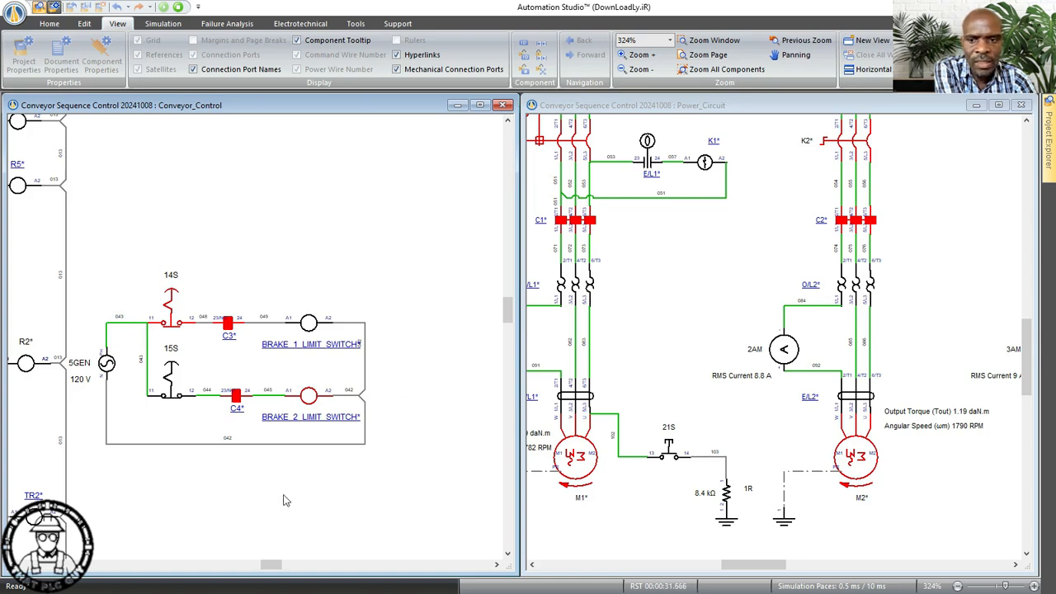
drag(272, 565, 247, 567)
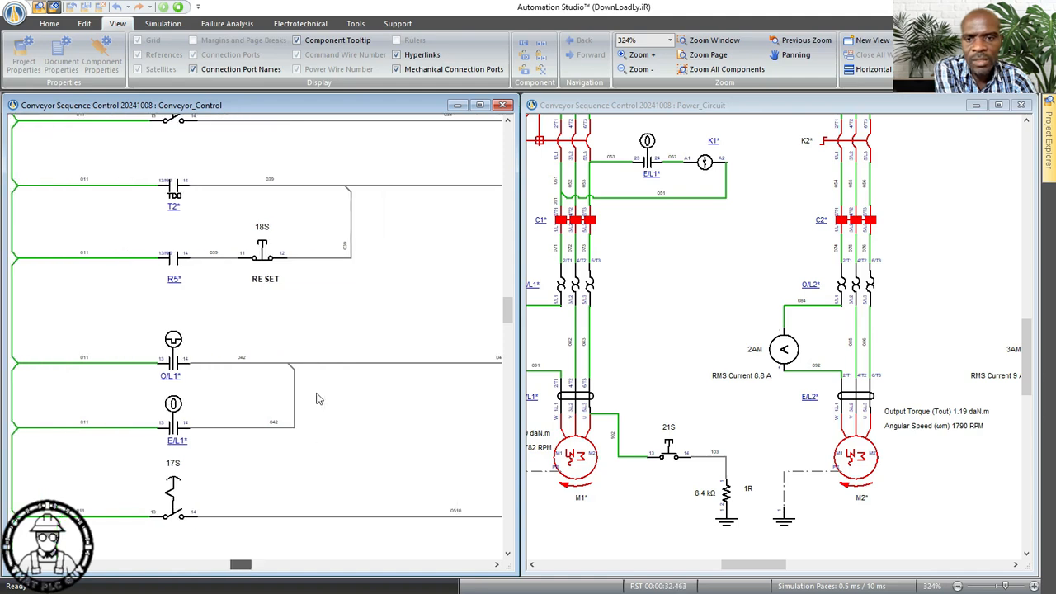
scroll(318, 398, up, 6)
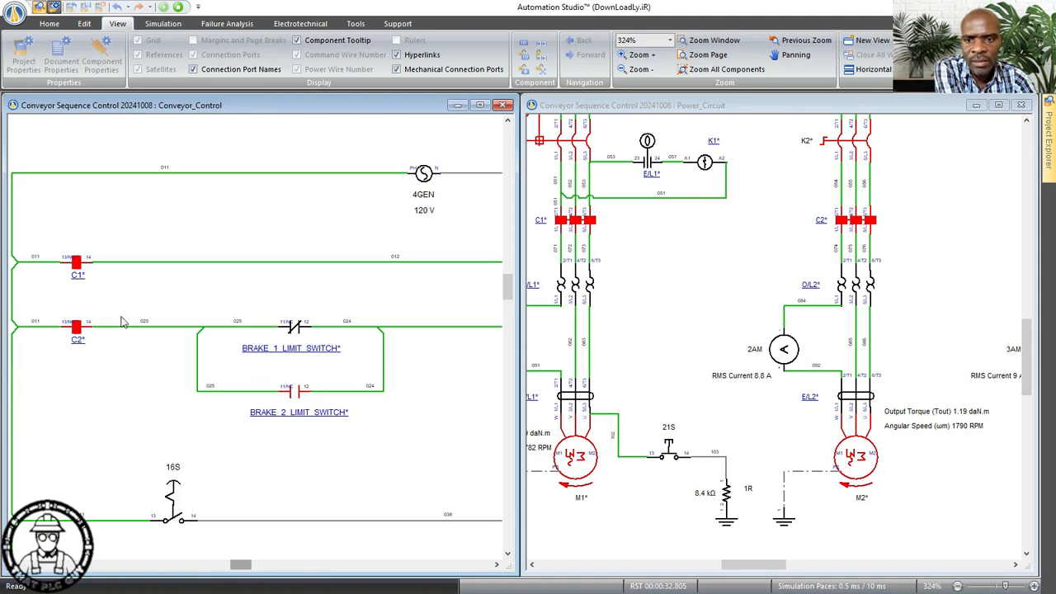
click(240, 565)
drag(240, 565, 253, 566)
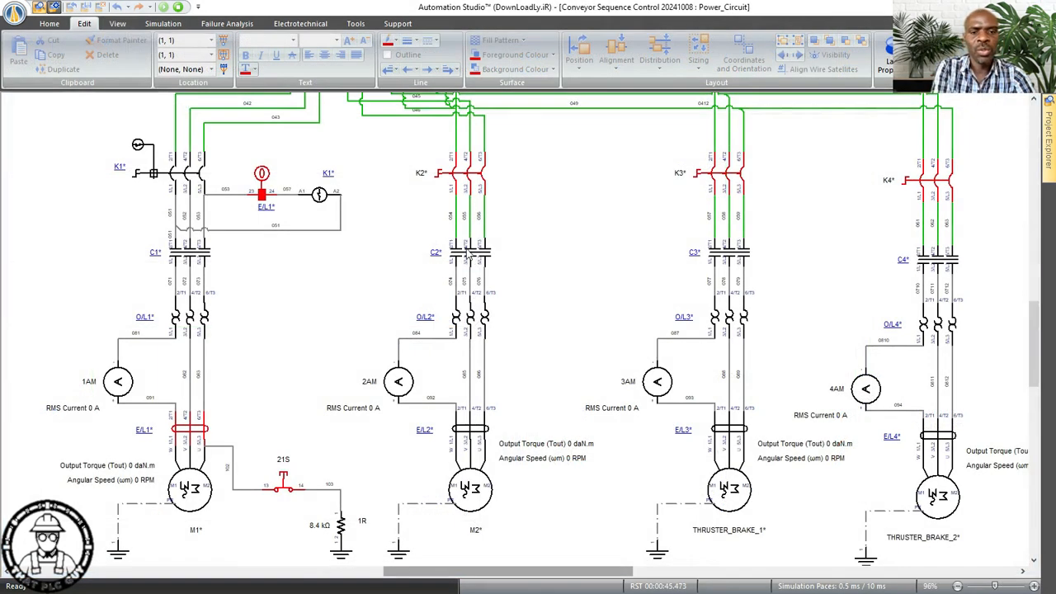
- Check the breakers and supply feed in Power_Circuit and the C1 and C2 contacts in Conveyor_Control
scroll(467, 253, up, 1)
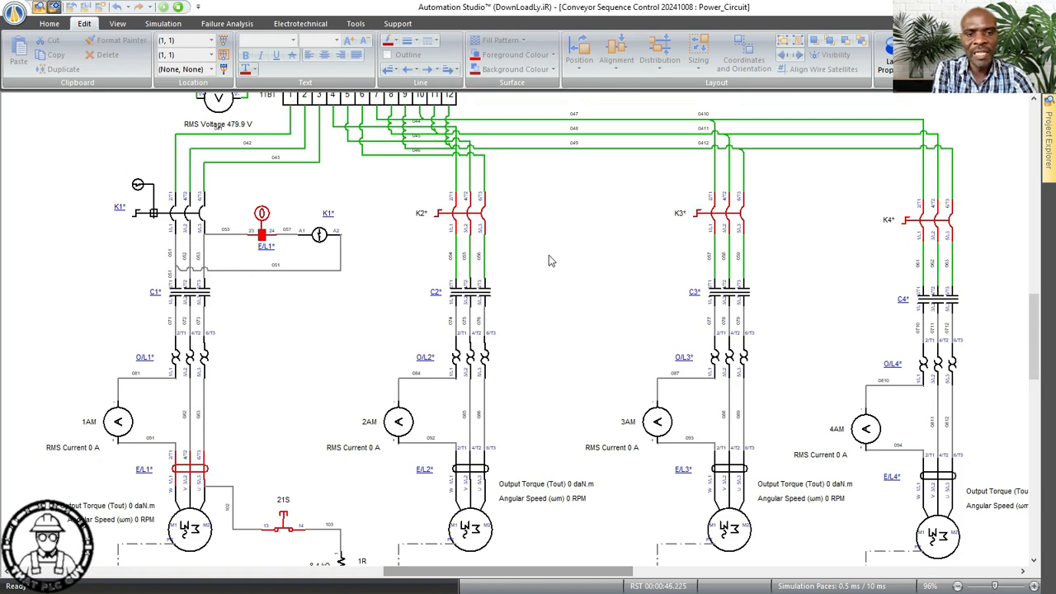
scroll(549, 258, up, 2)
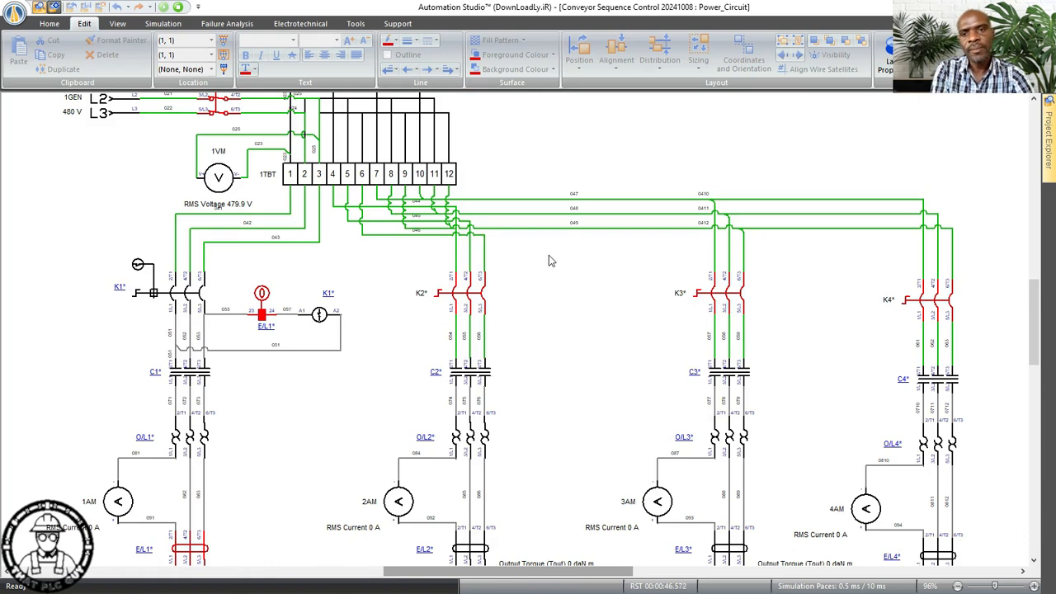
scroll(548, 258, up, 1)
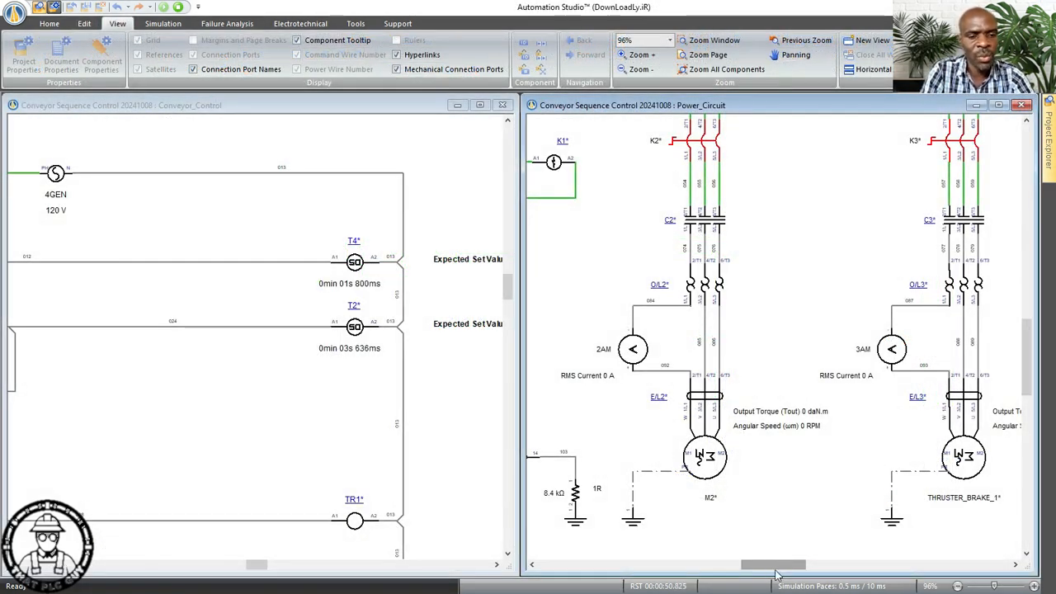
drag(261, 571, 235, 573)
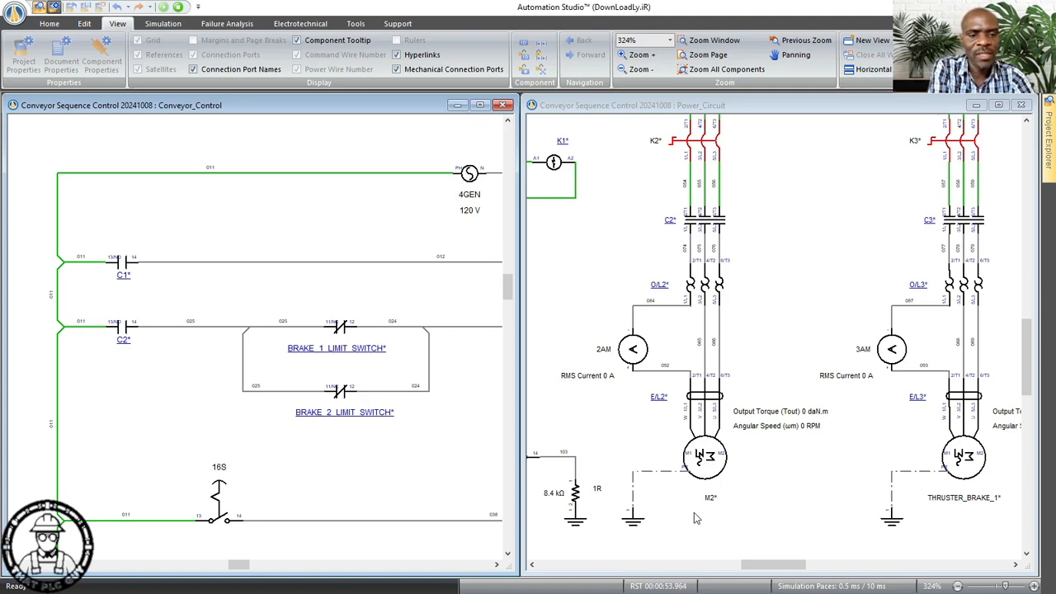
- Maximize the Power_Circuit diagram and examine its four motor branches up to terminal block 1TBT and the main supply switch
click(999, 106)
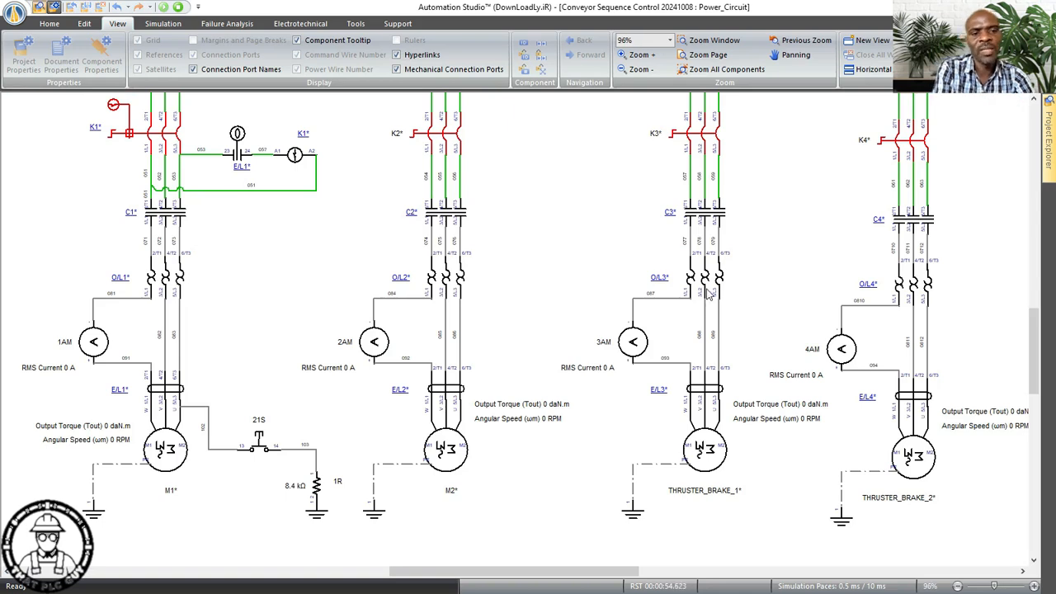
scroll(711, 296, up, 1)
scroll(710, 296, up, 1)
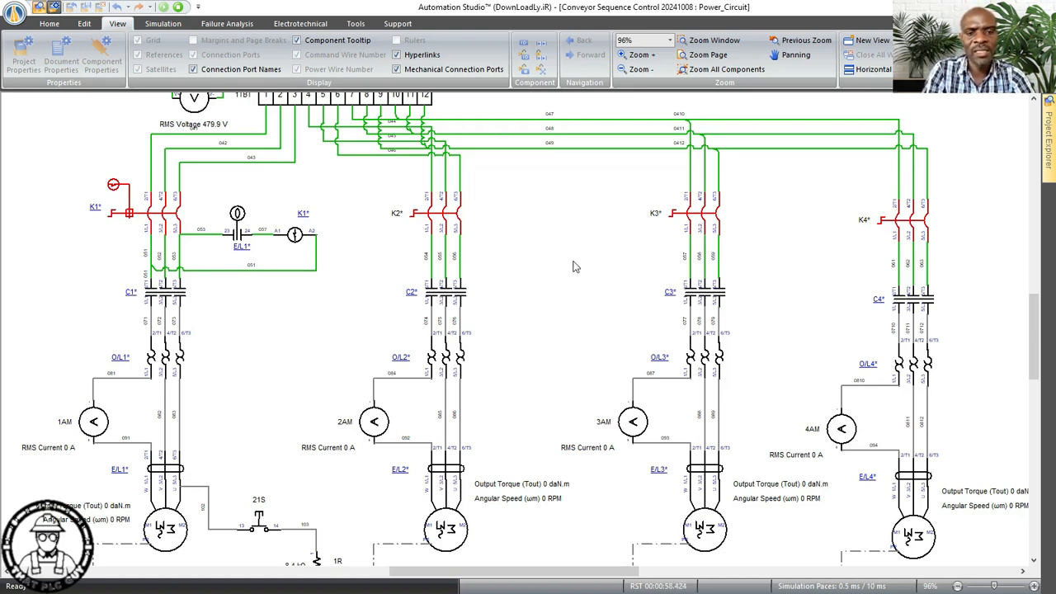
scroll(488, 248, up, 1)
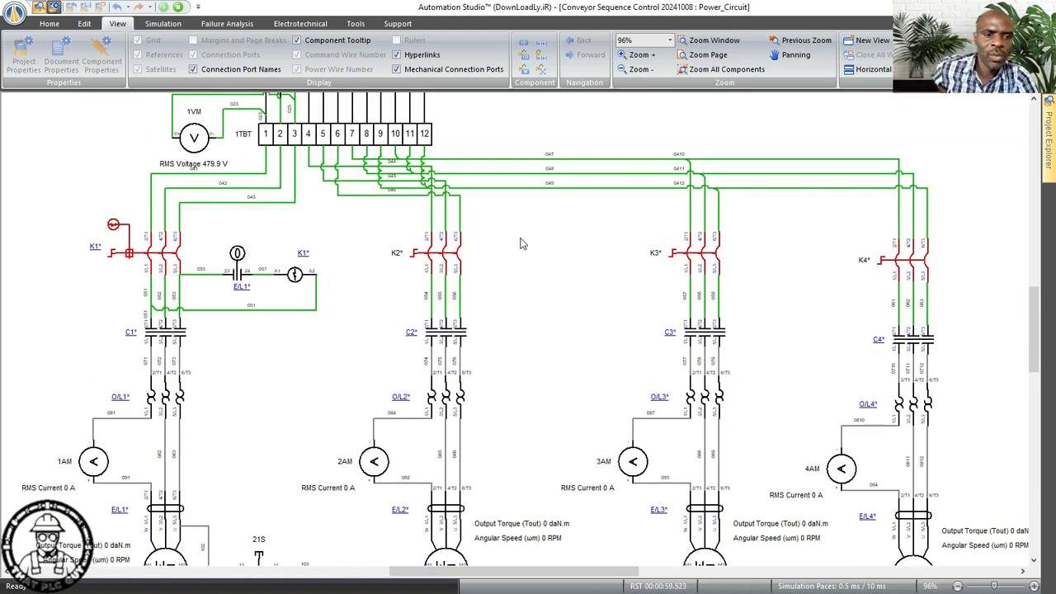
scroll(521, 243, up, 1)
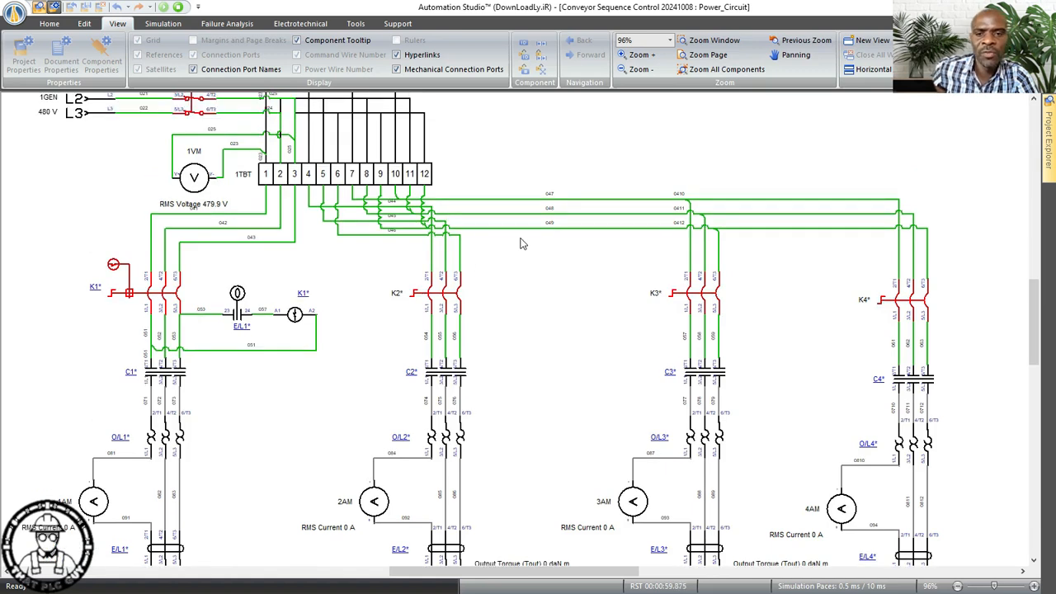
scroll(521, 243, up, 1)
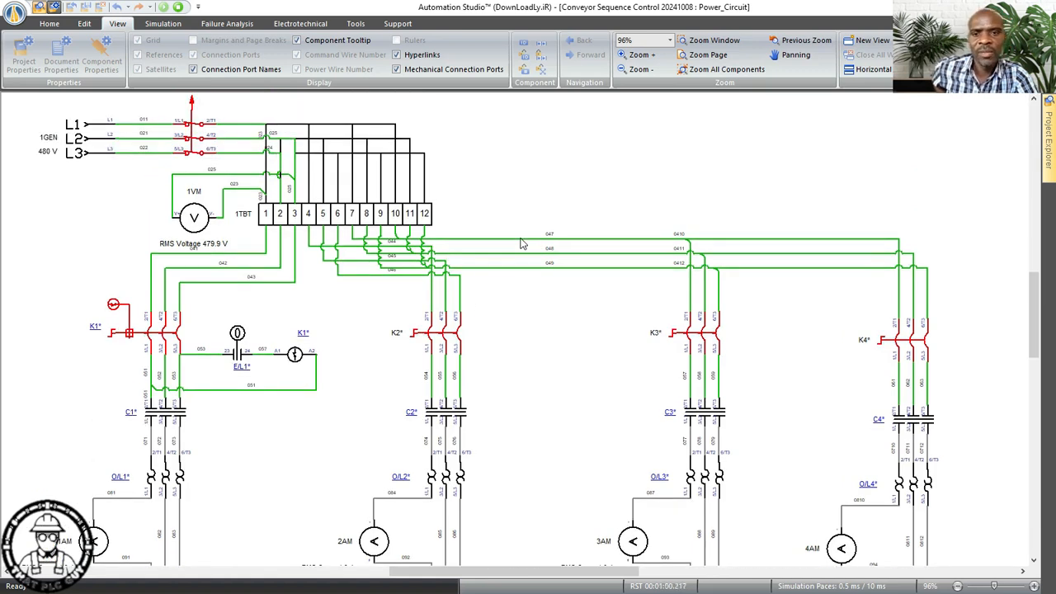